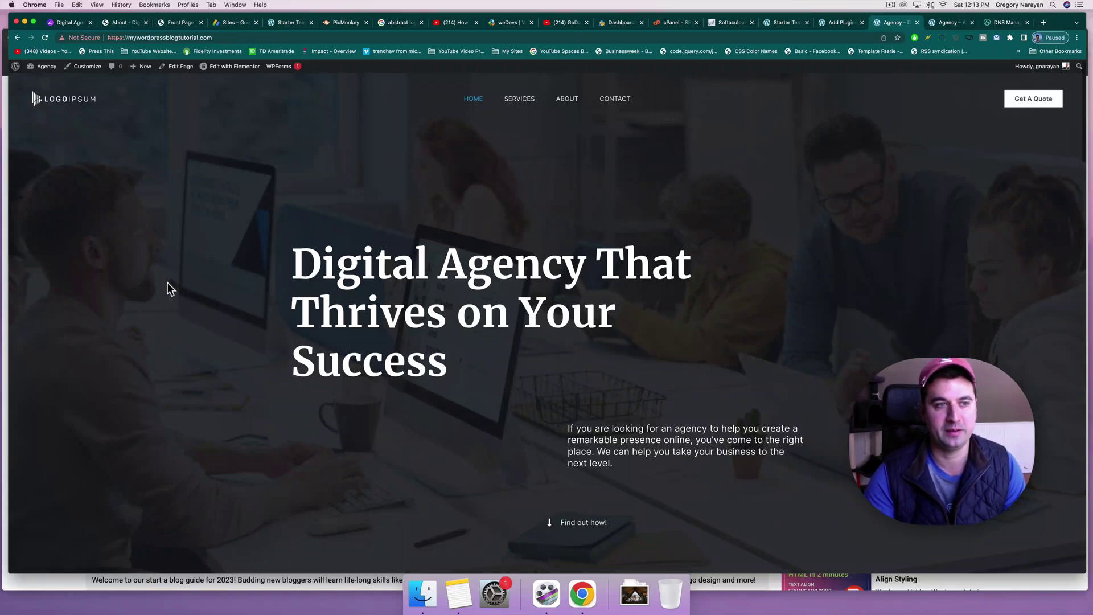
Step: Open picmonkey.com in a new browser tab
scroll(167, 282, "down", 10)
scroll(168, 282, "down", 15)
scroll(167, 282, "up", 2)
scroll(167, 282, "up", 20)
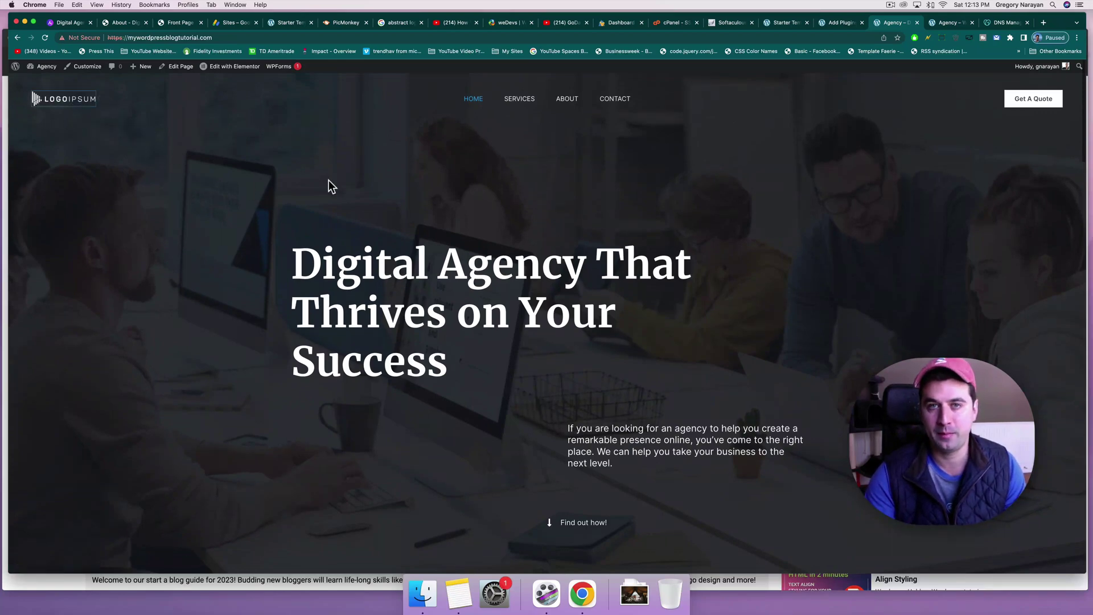
left_click(1044, 22)
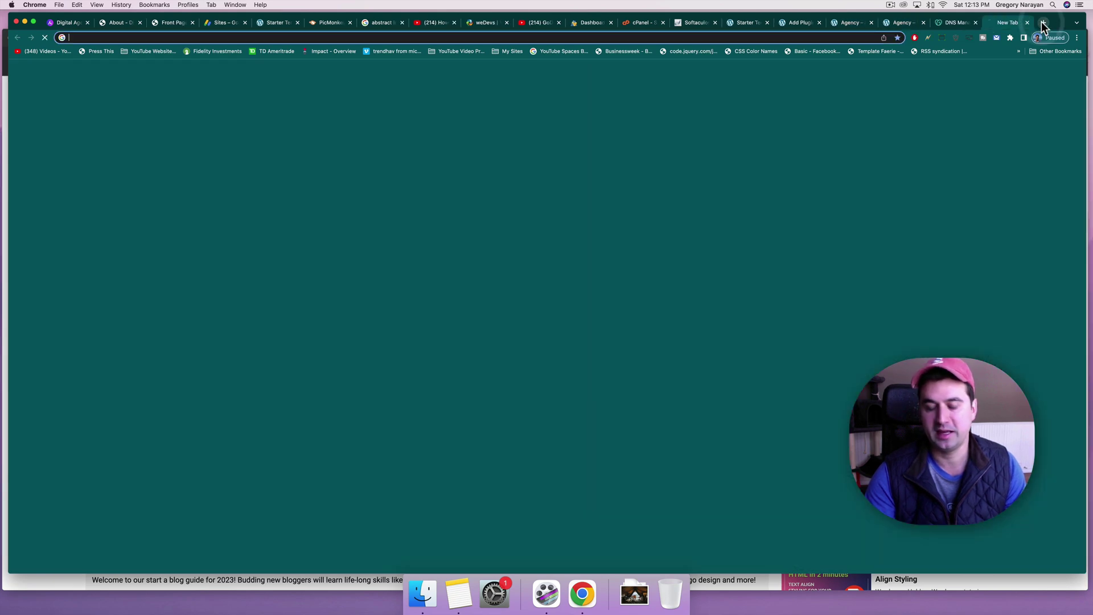
type("pic")
key("Return")
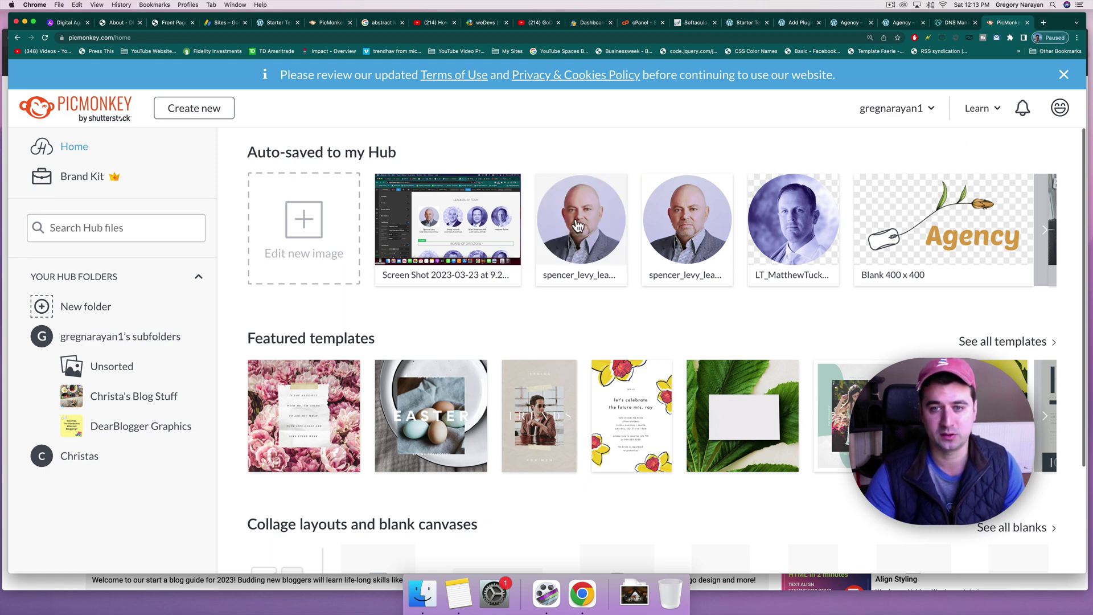
Step: Page through the Auto-saved designs carousel, then bring up the Create new image options
left_click(1049, 234)
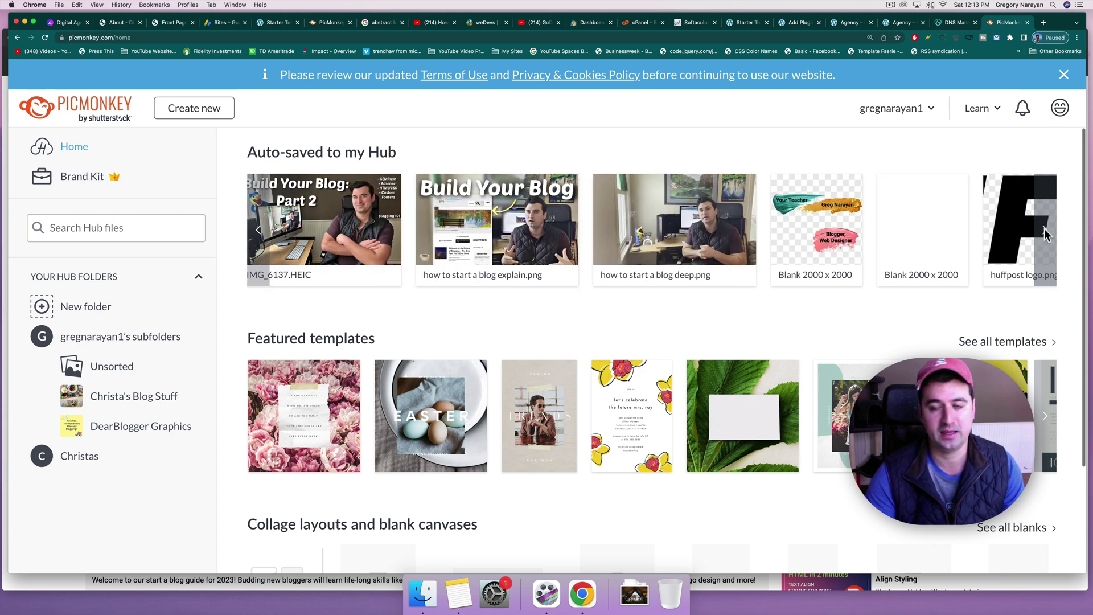
left_click(1045, 234)
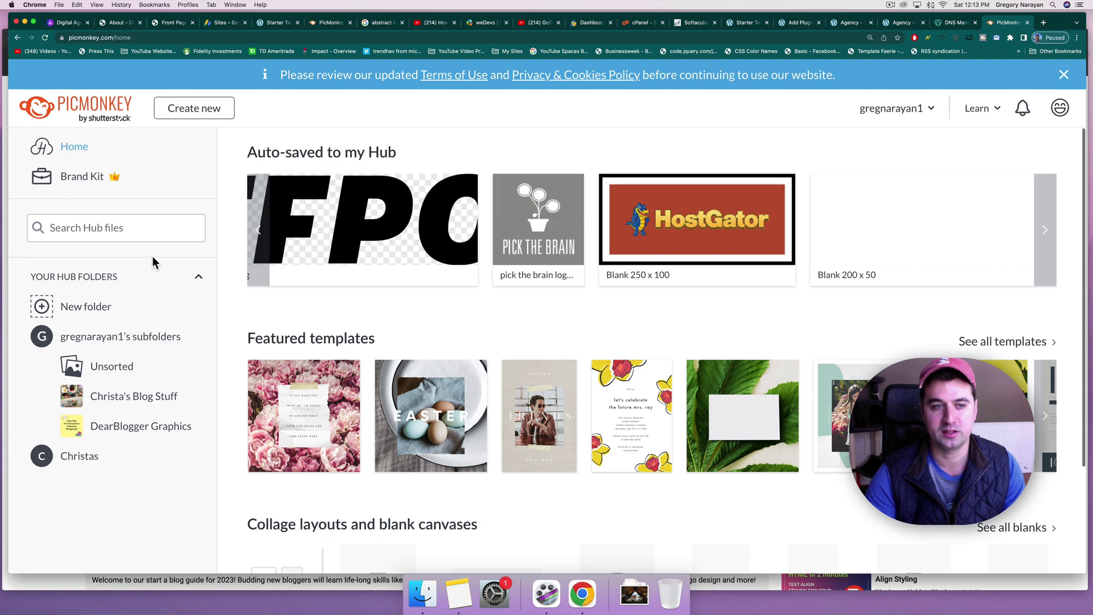
left_click(259, 230)
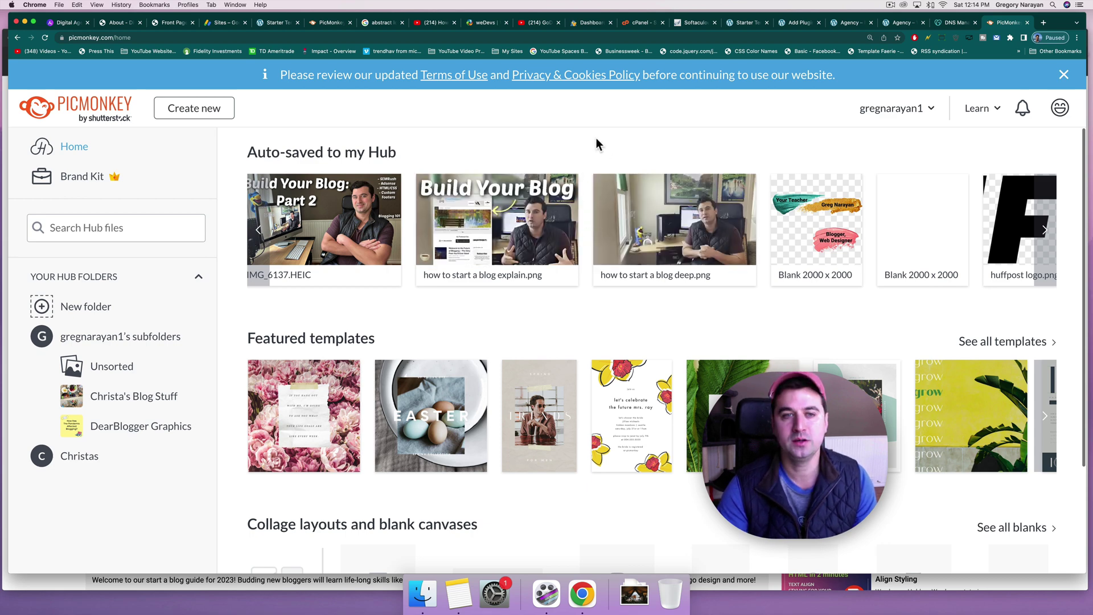
left_click(189, 107)
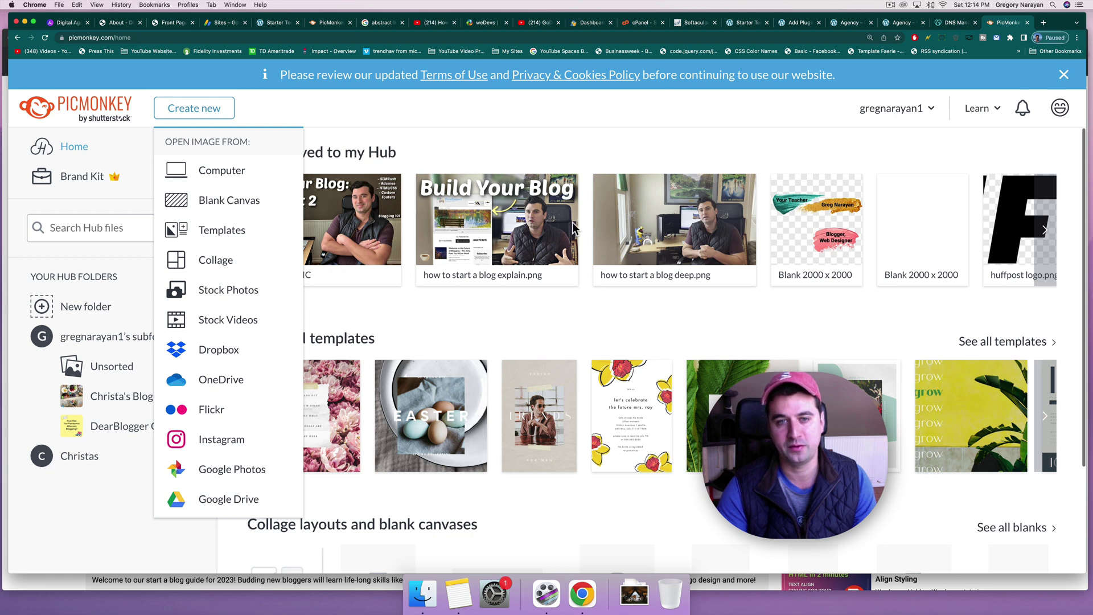
Step: Make a Blank Canvas with custom size 400 × 400 pixels, replacing the 2000 × 2000 default
left_click(234, 203)
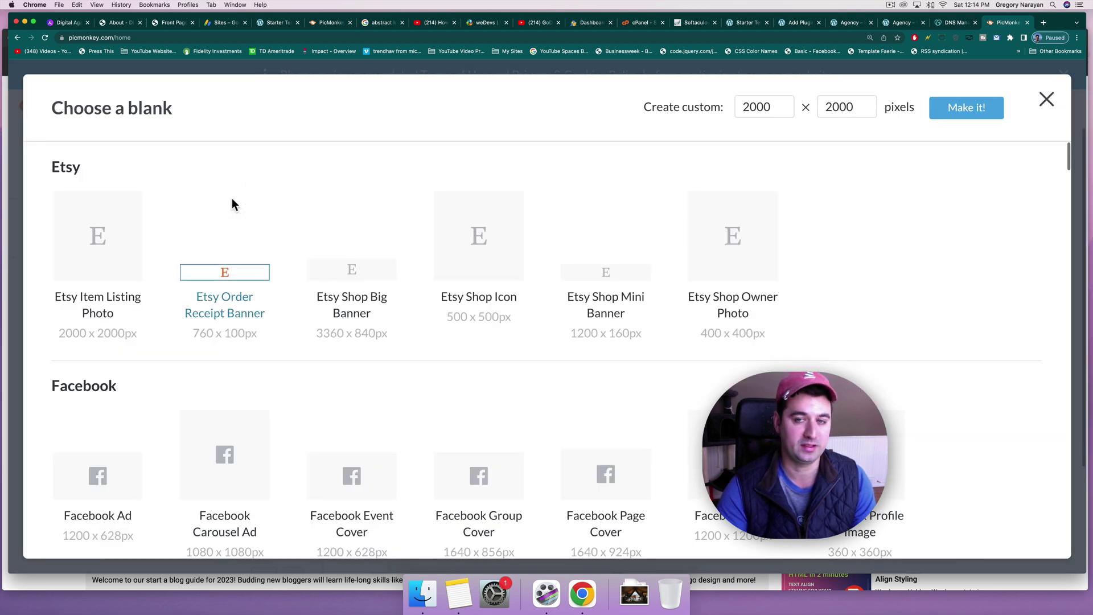
left_click(781, 109)
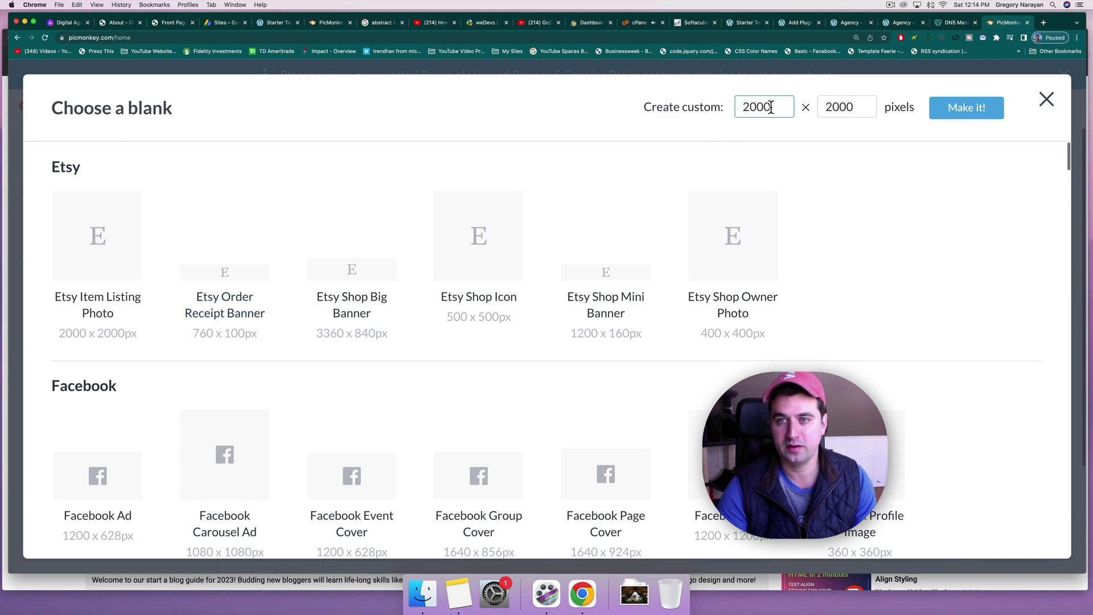
double_click(774, 109)
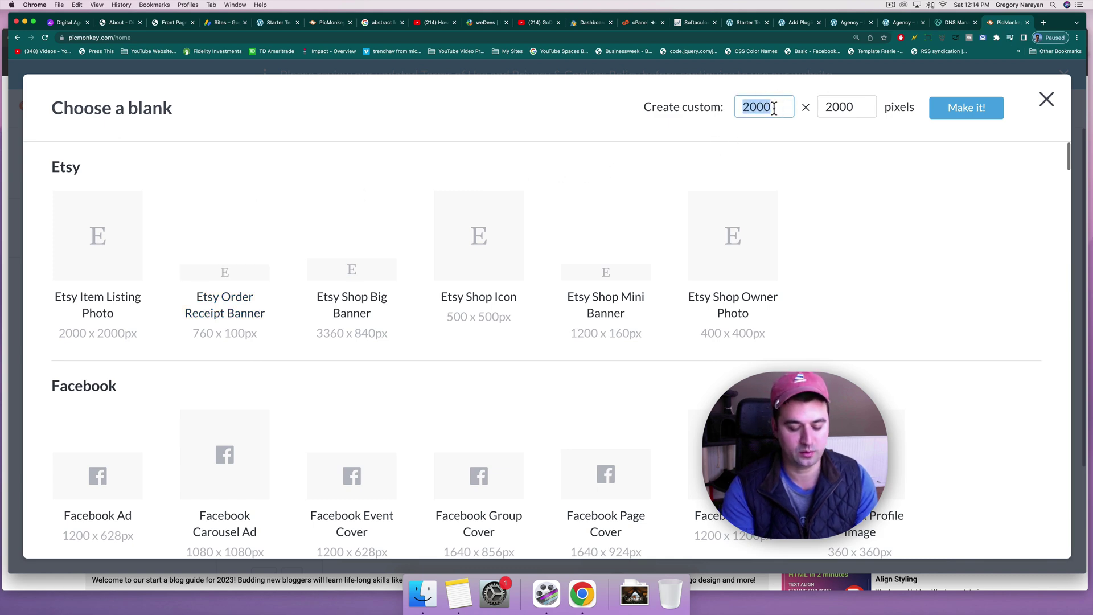
type("400")
double_click(838, 108)
type("400")
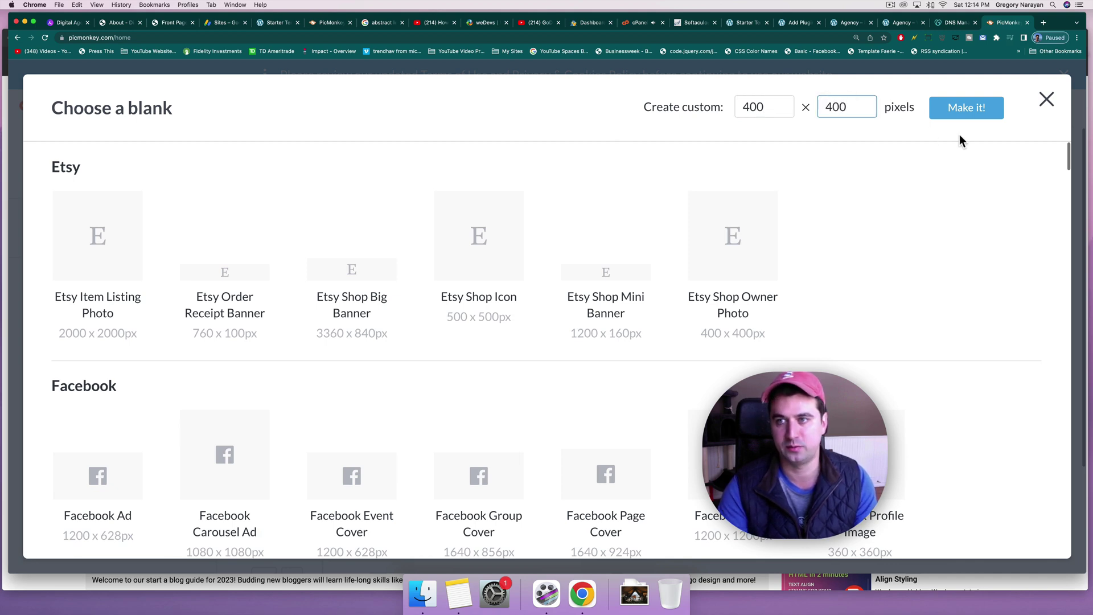
left_click(962, 116)
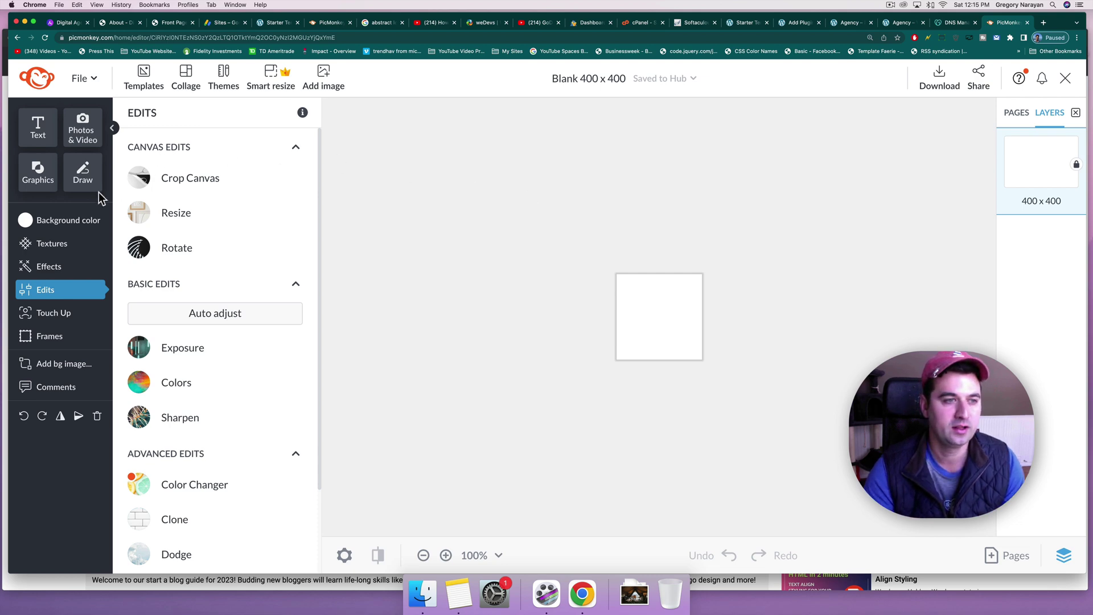
Step: Search the Graphics library for 'plant' and scroll through the 300+ results
left_click(37, 174)
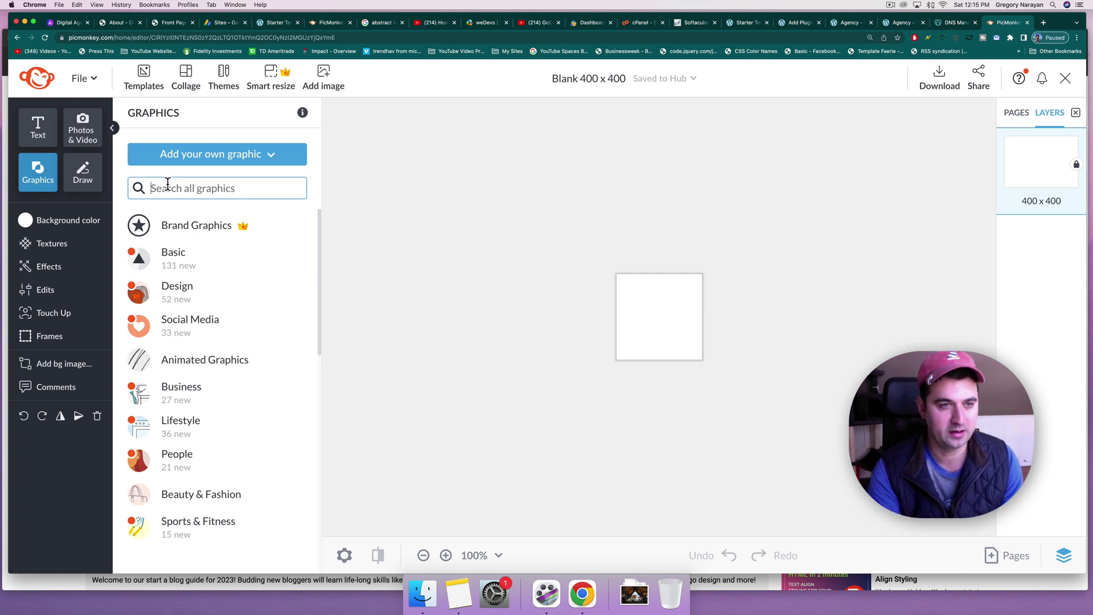
type("plant")
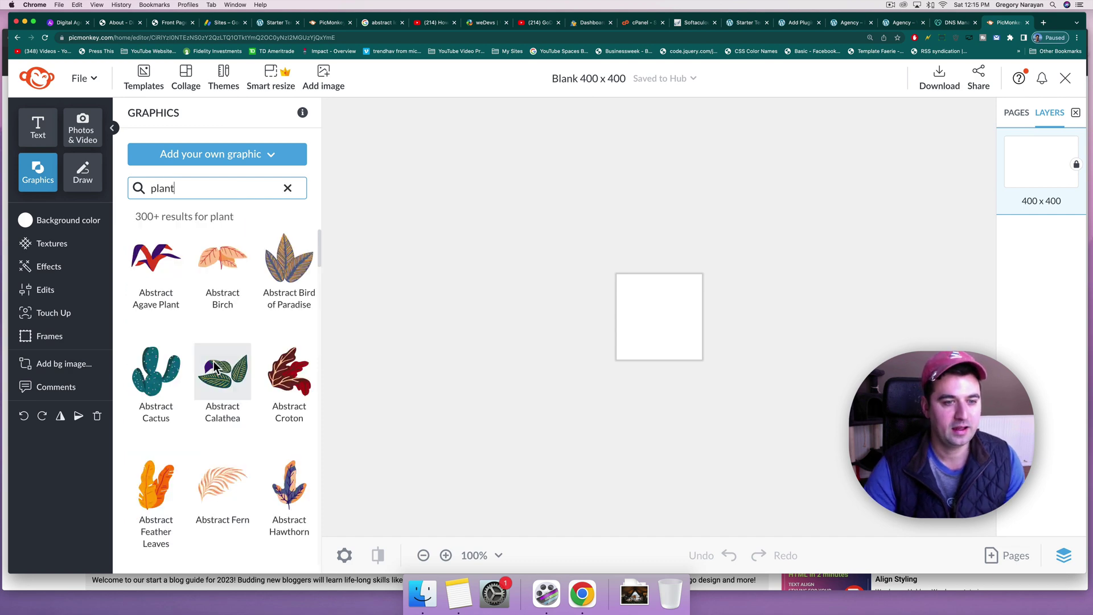
scroll(213, 361, "down", 3)
scroll(214, 364, "down", 3)
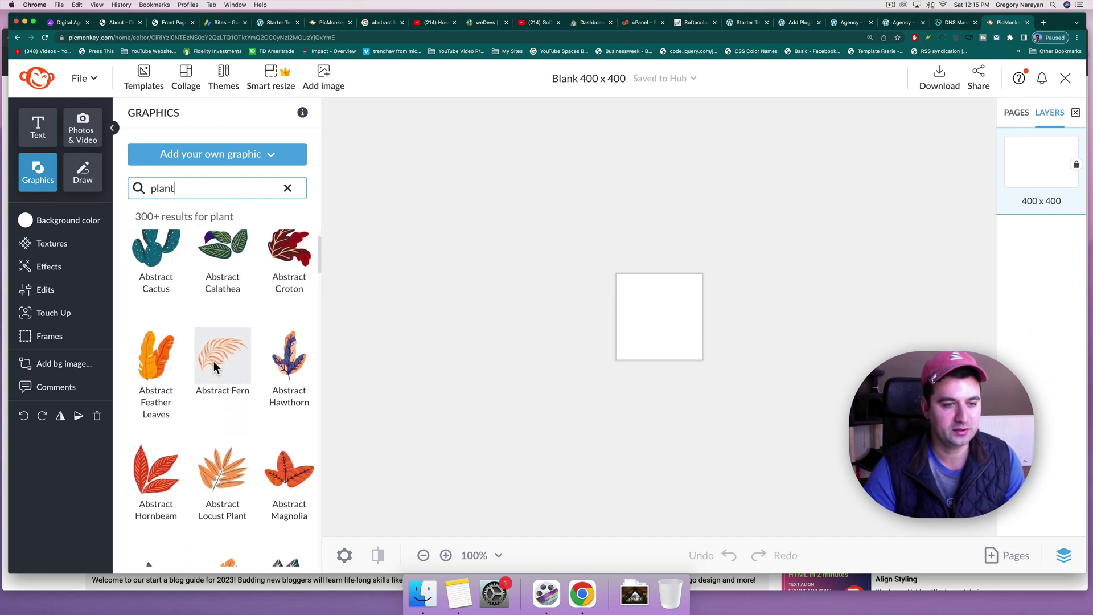
scroll(215, 367, "down", 6)
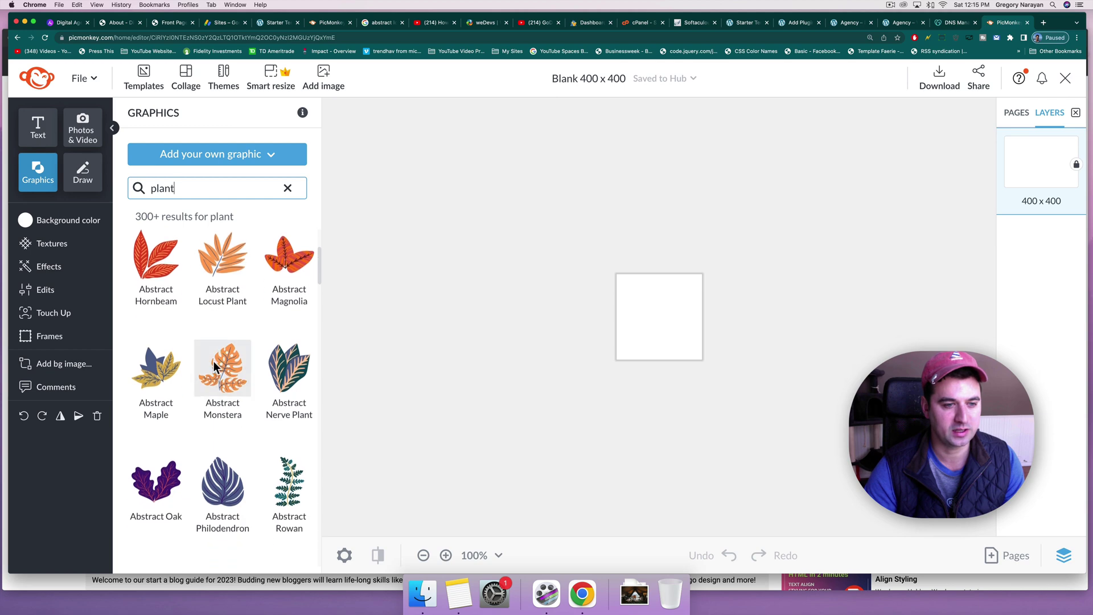
scroll(213, 368, "down", 5)
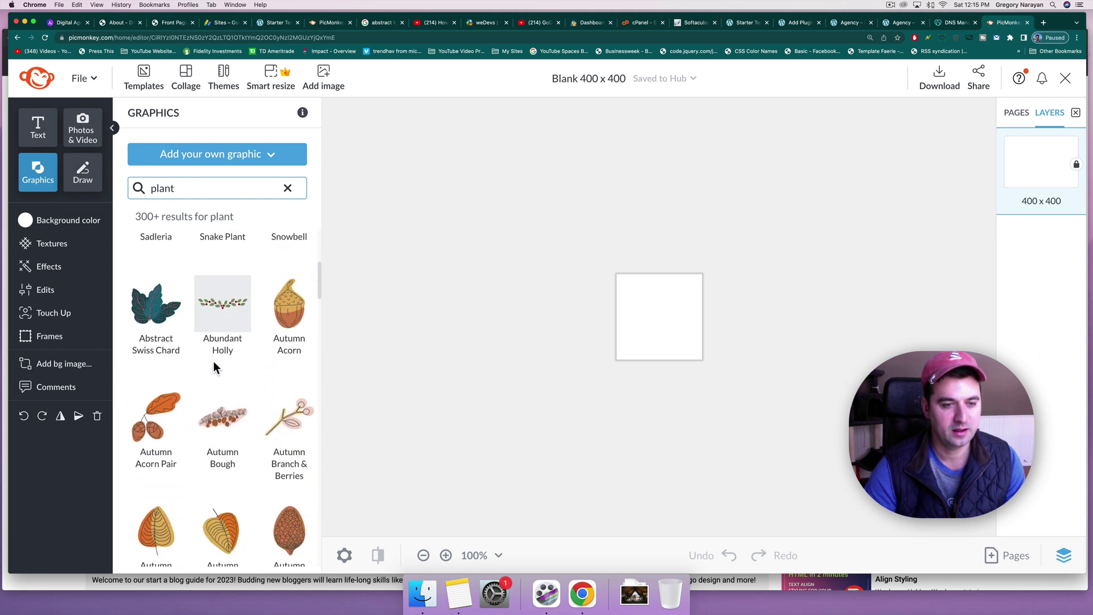
scroll(213, 361, "down", 1)
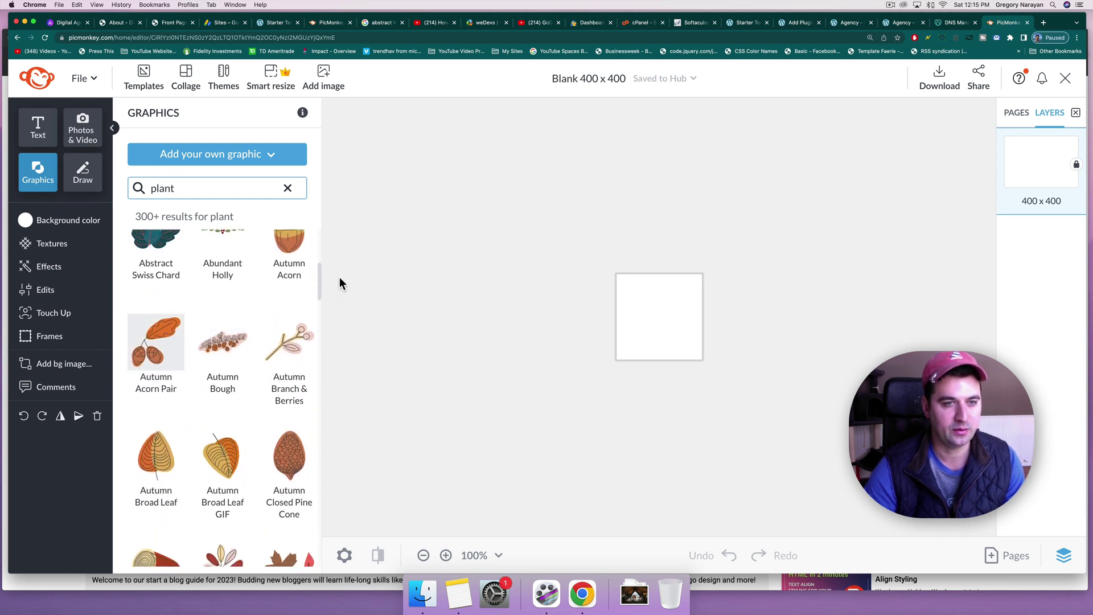
scroll(285, 273, "down", 2)
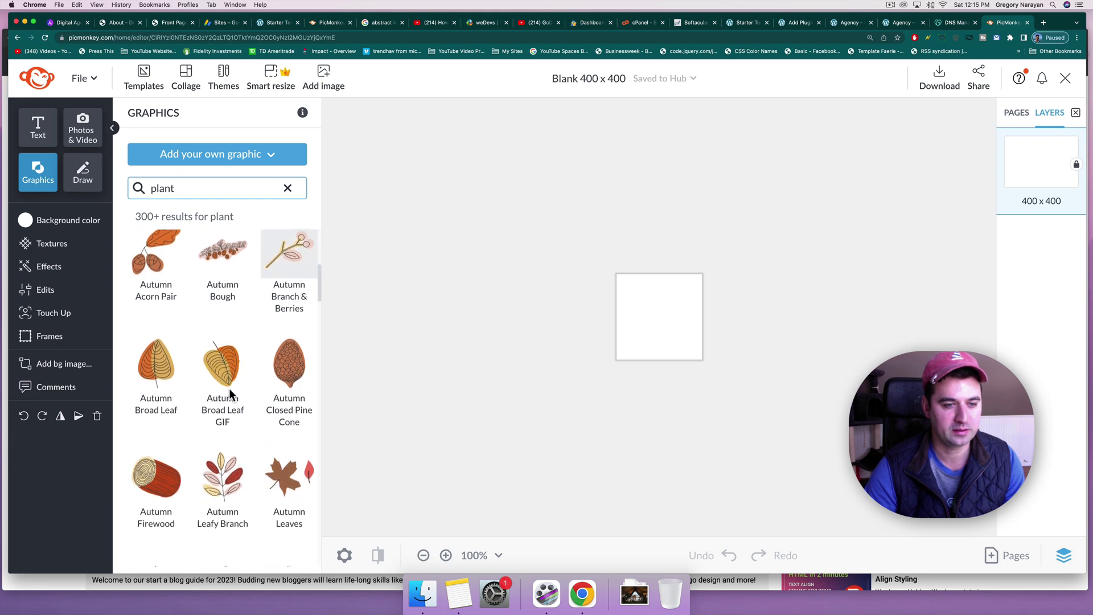
scroll(229, 389, "down", 3)
scroll(229, 388, "down", 2)
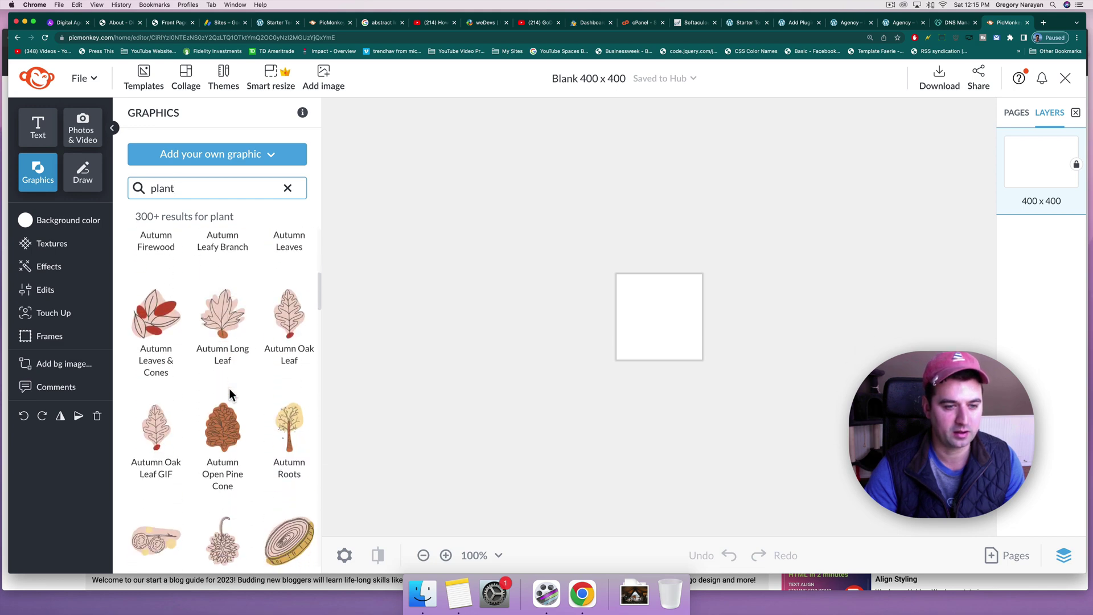
scroll(229, 388, "up", 2)
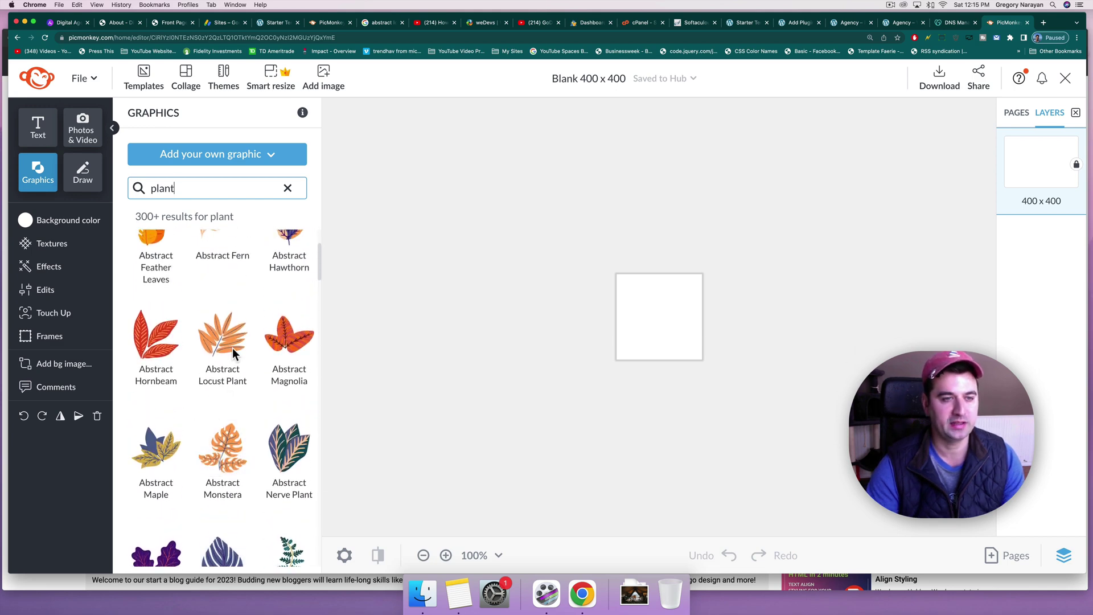
double_click(151, 189)
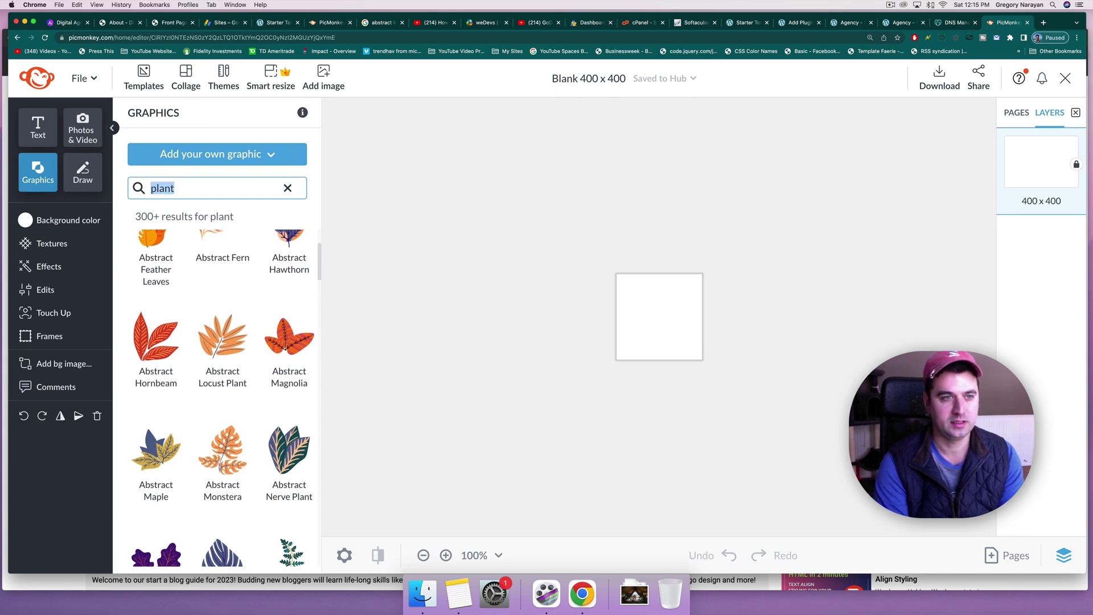
Step: Search graphics for 'leaf' and browse the 235 results, briefly checking the Agency website
type("sunf")
key("BackSpace")
key("BackSpace")
key("BackSpace")
key("BackSpace")
type("leaf")
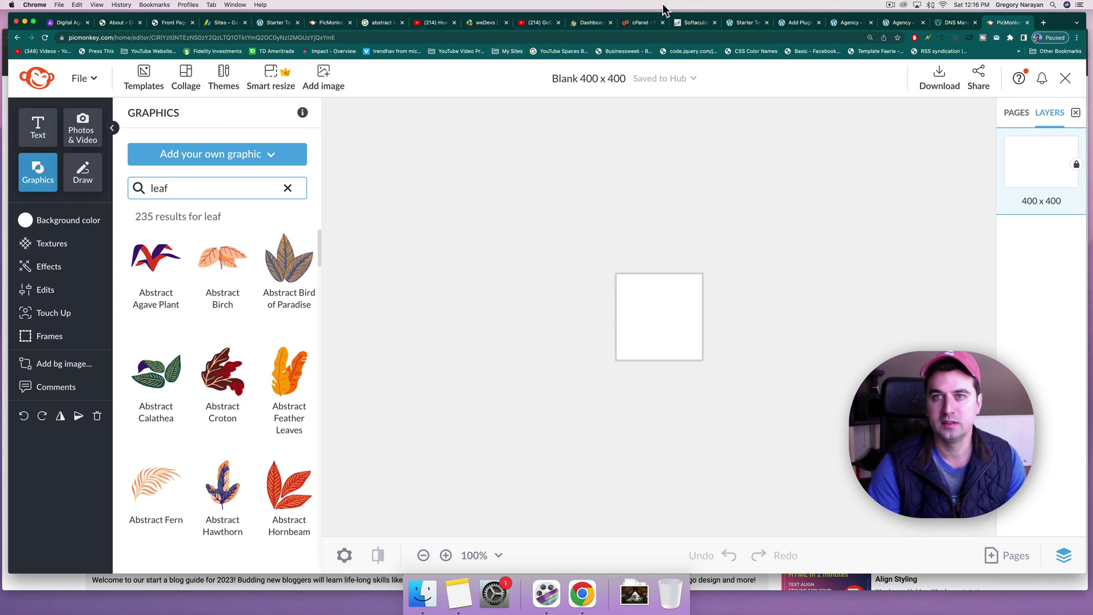
left_click(851, 22)
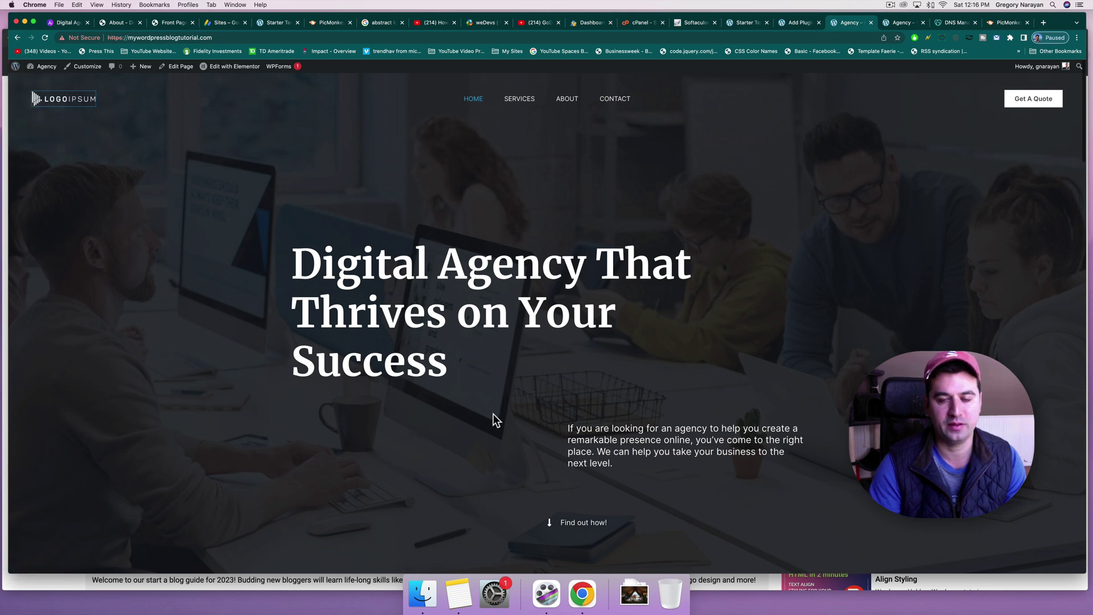
left_click(1006, 24)
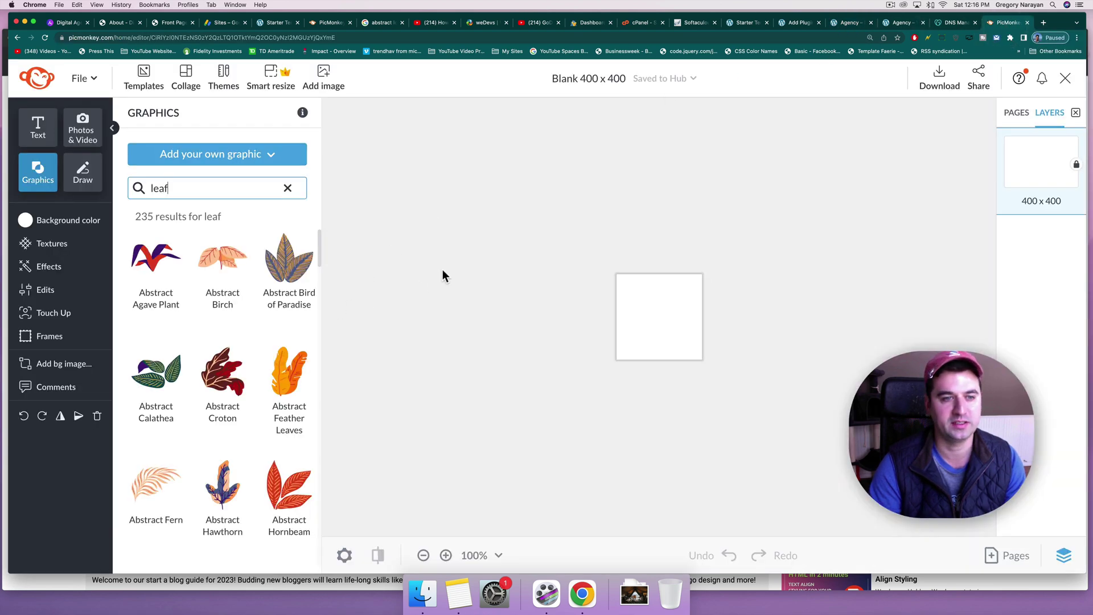
scroll(227, 300, "down", 5)
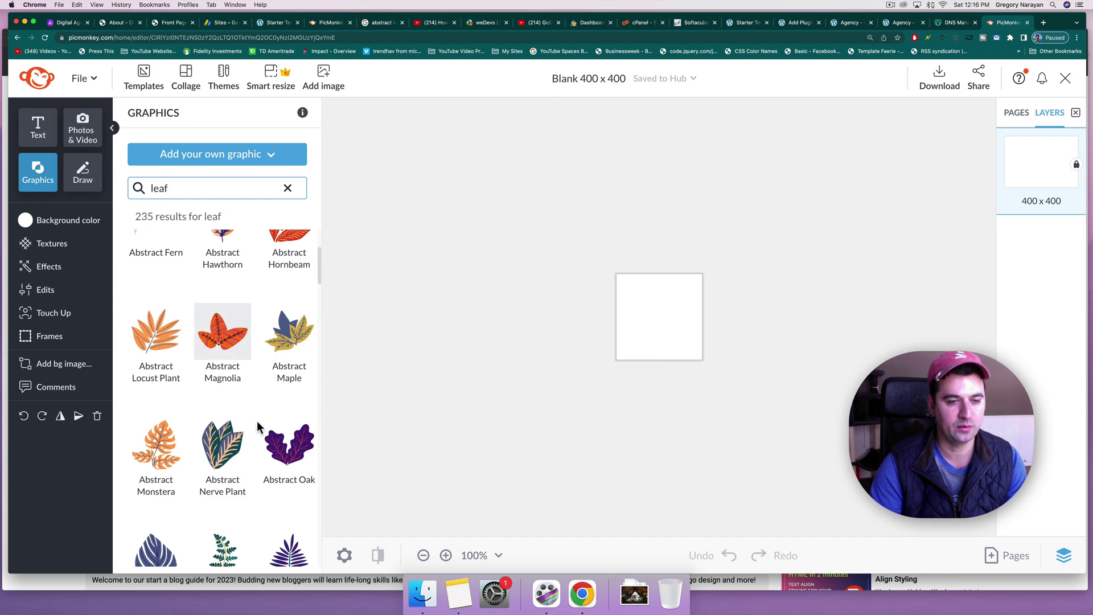
scroll(224, 315, "up", 5)
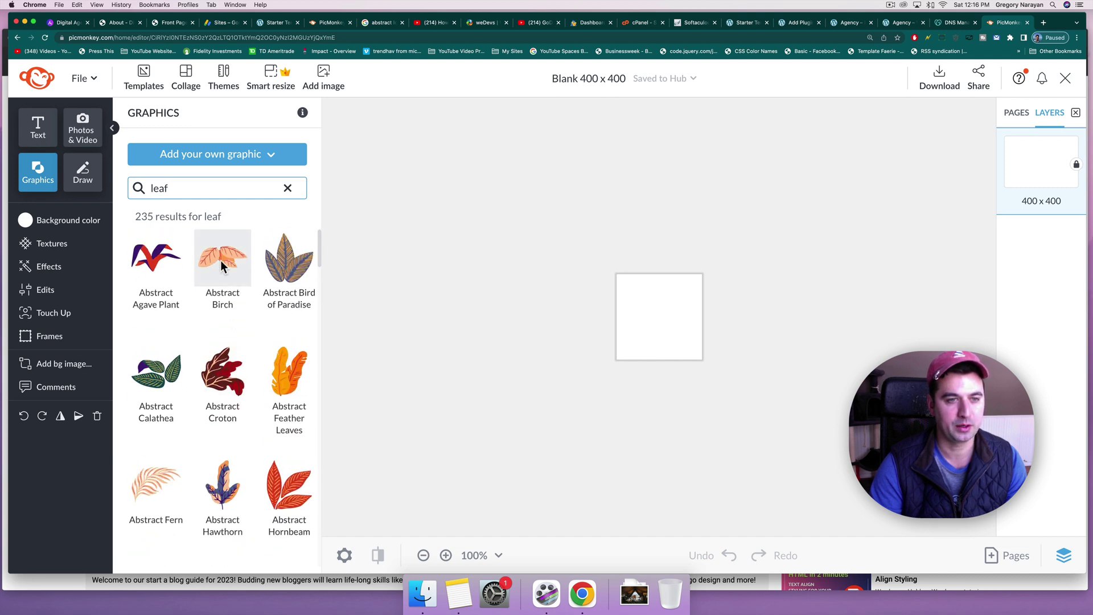
scroll(259, 319, "down", 6)
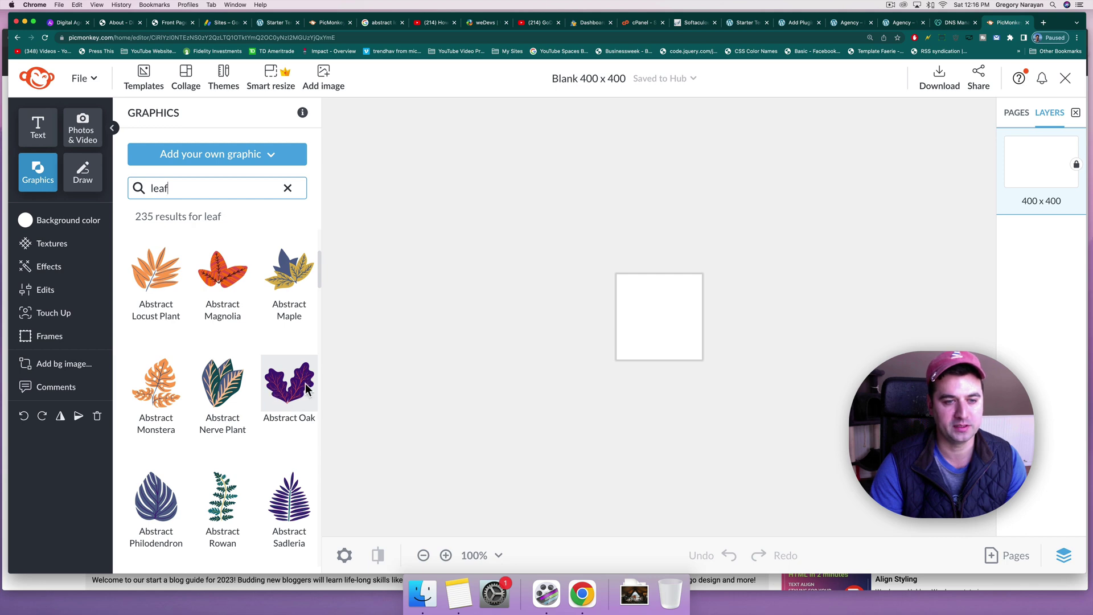
scroll(288, 391, "up", 6)
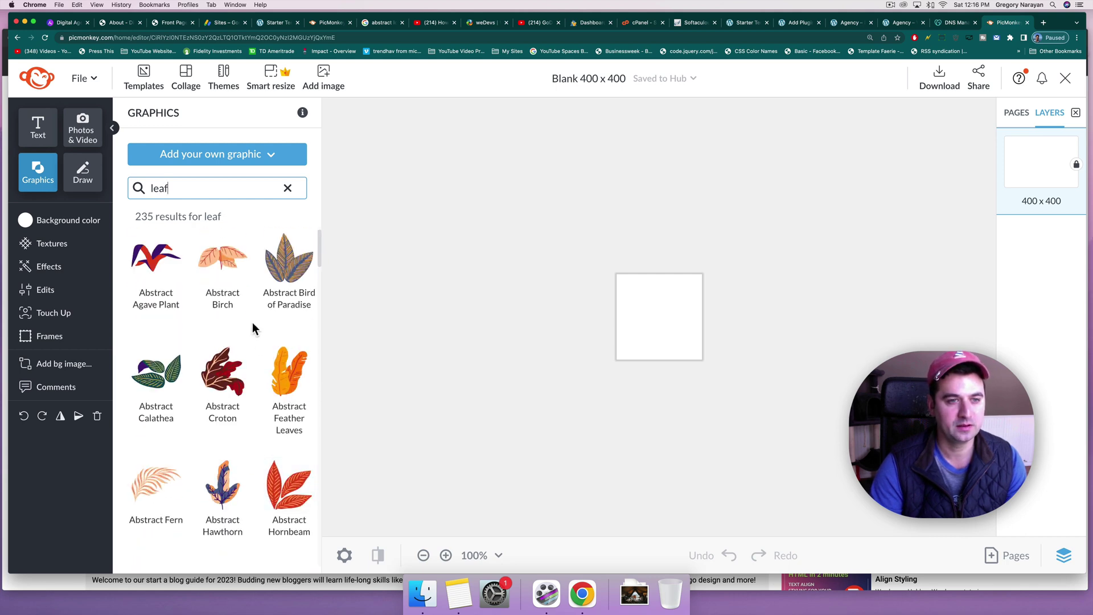
Step: Add the Abstract Birch leaf graphic and move it toward the canvas's upper left
left_click(218, 257)
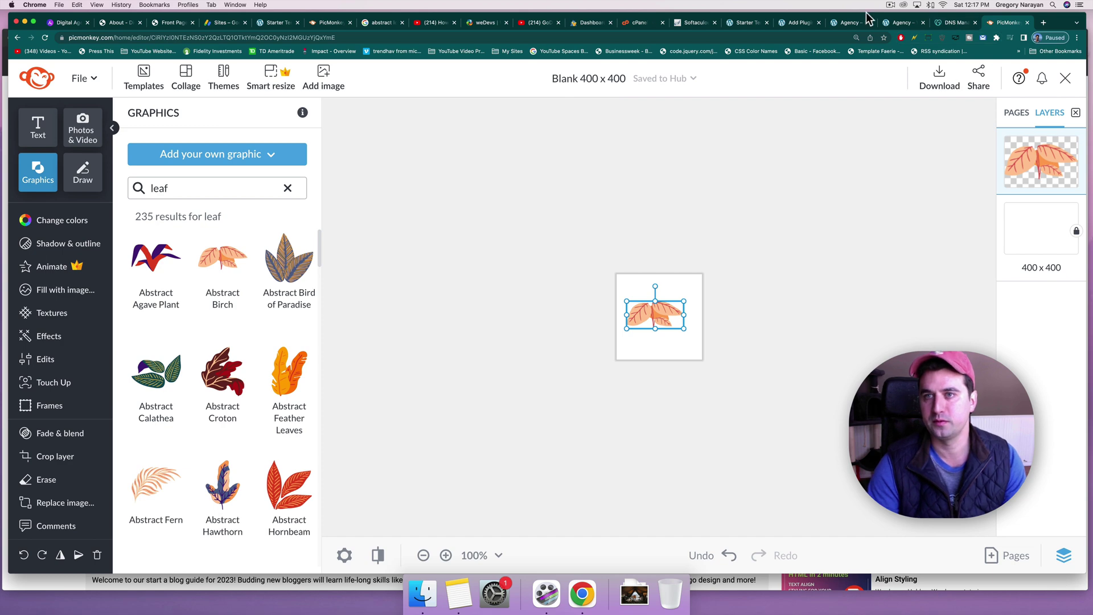
left_click_drag(651, 314, 644, 302)
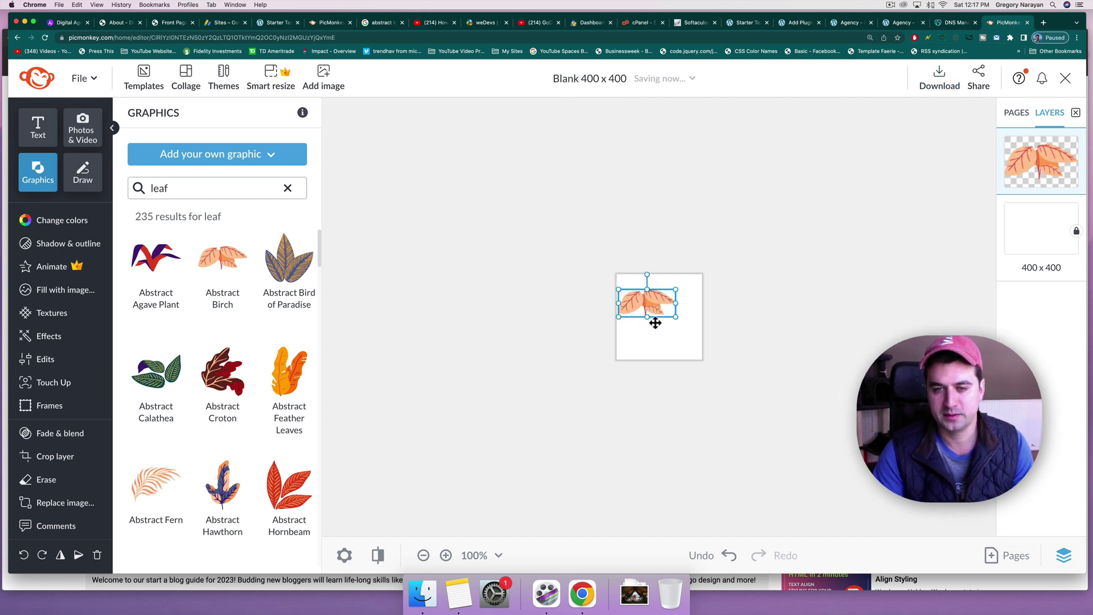
left_click(492, 323)
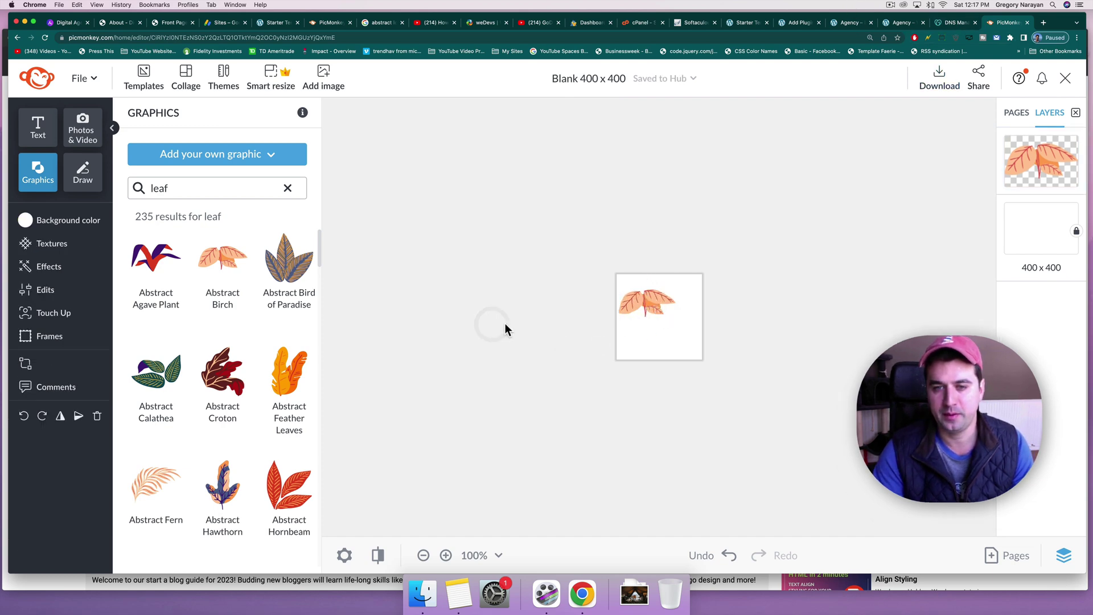
Step: Search graphics for 'mouse', then clear the search back to the categories
left_click(191, 191)
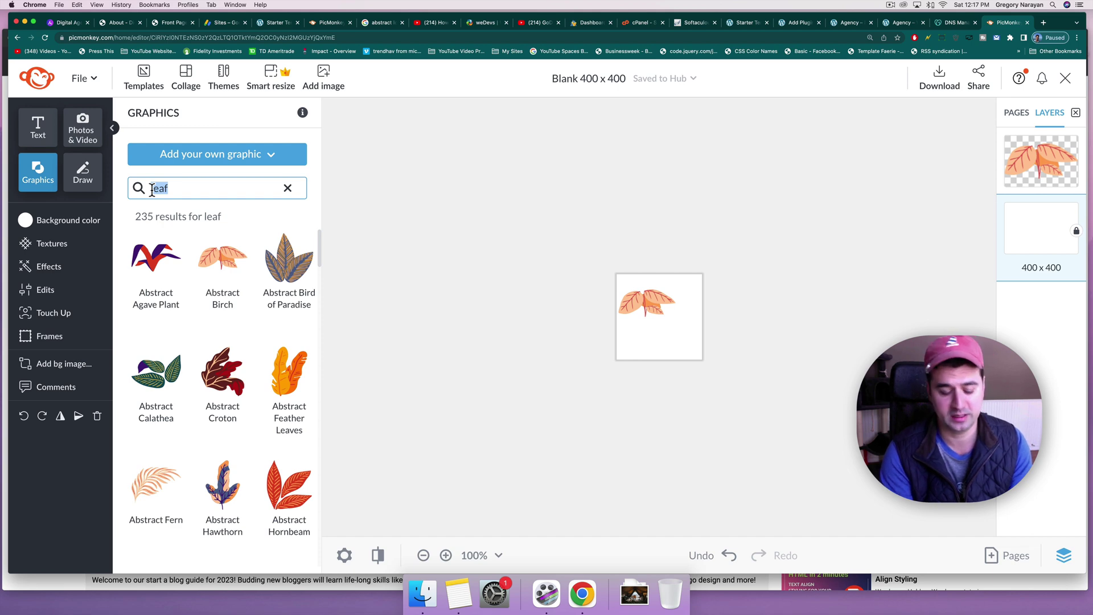
type("mouse")
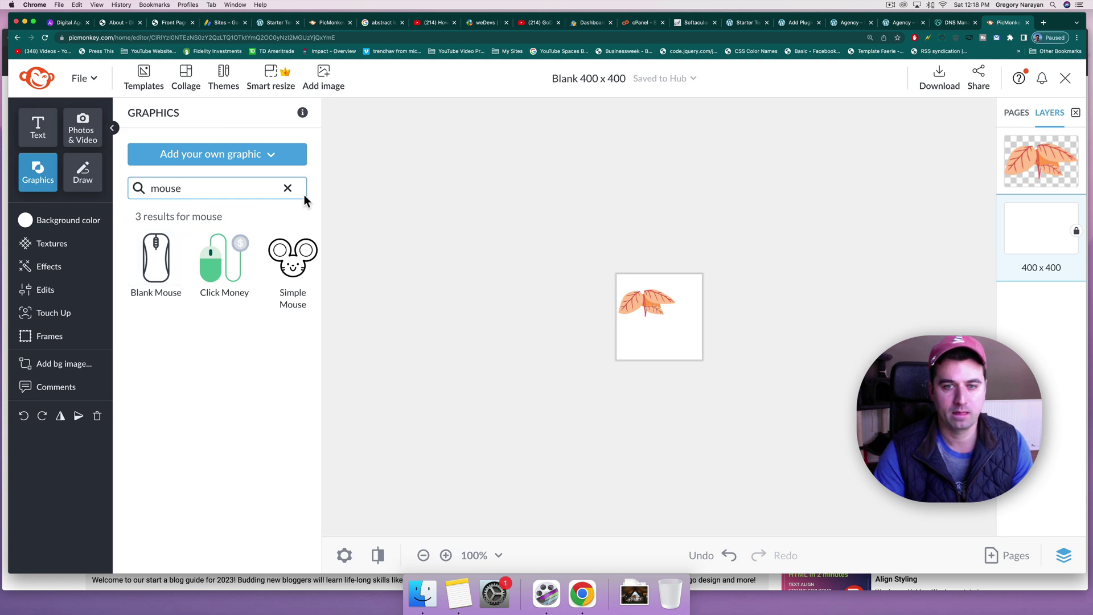
left_click(288, 189)
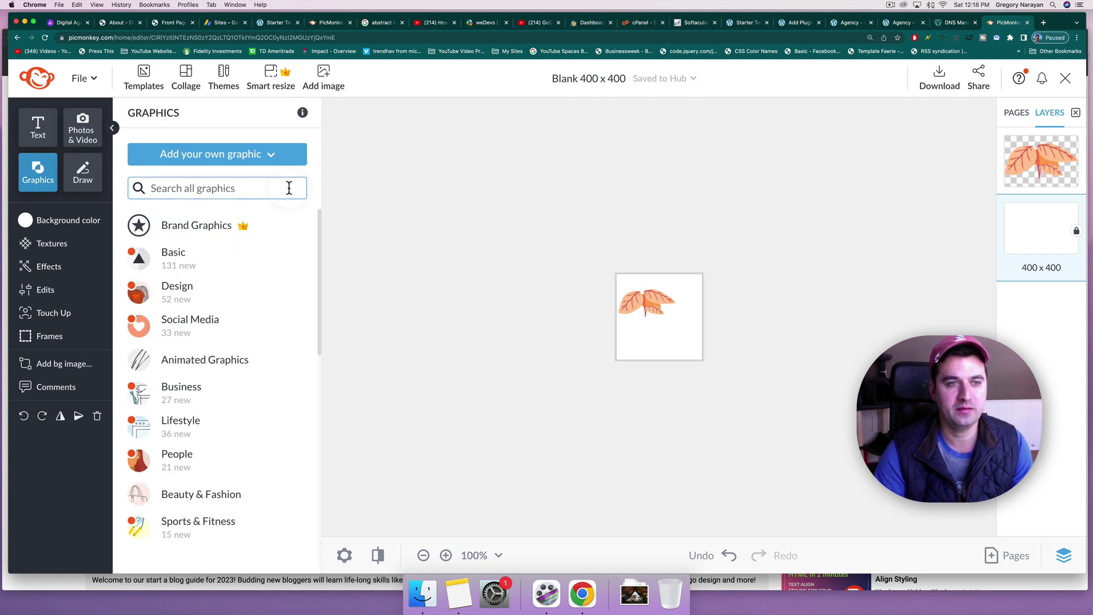
Step: Google 'computer mouse graphic' in a new tab and switch to image results
left_click(1044, 23)
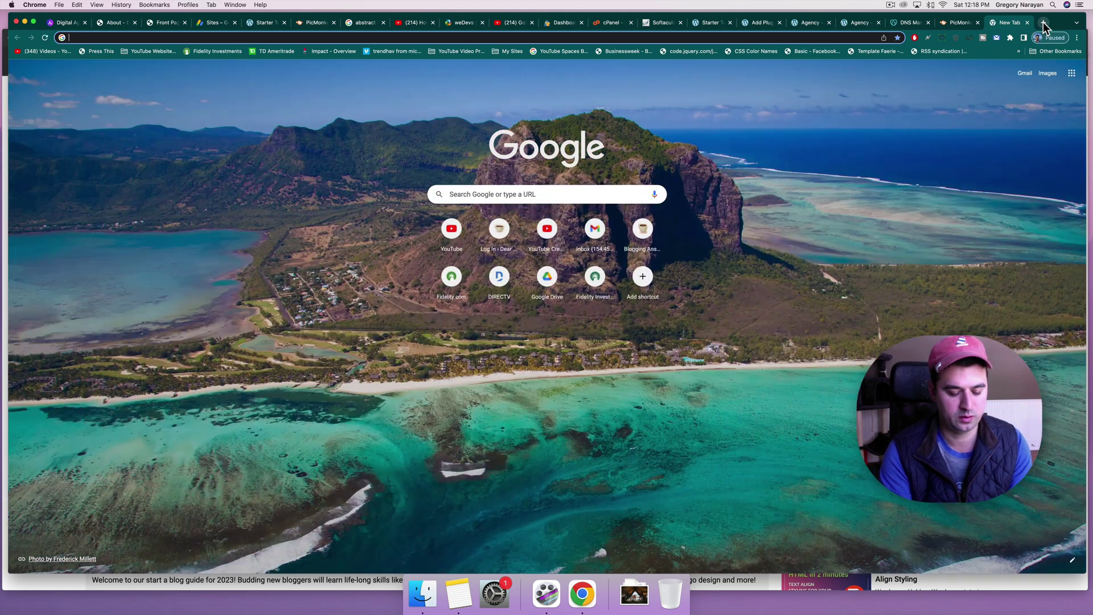
type("computer mouse ")
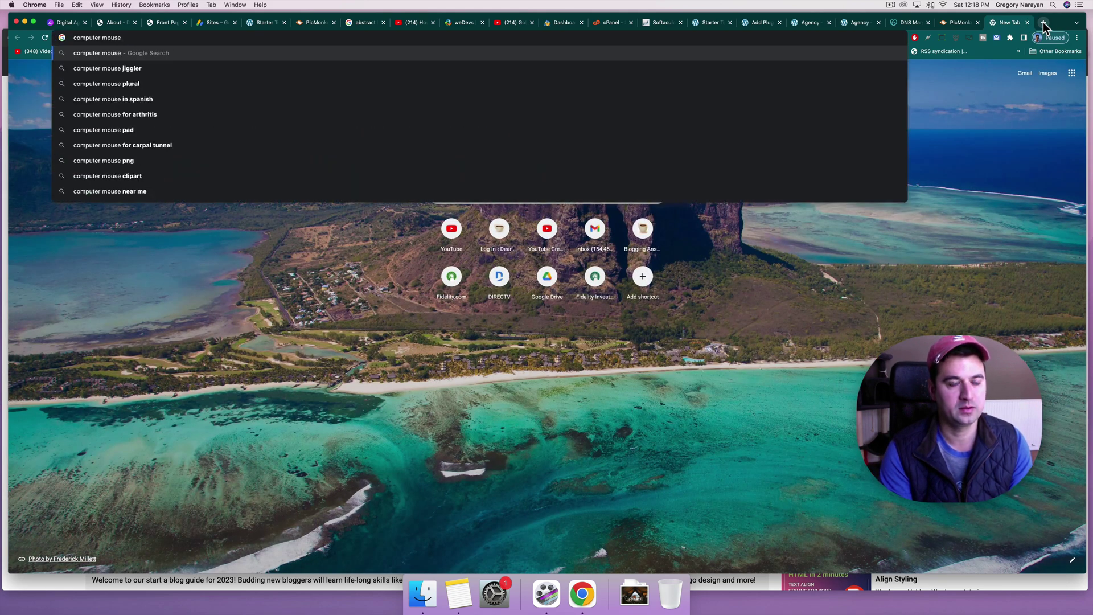
type("graphic")
key("Return")
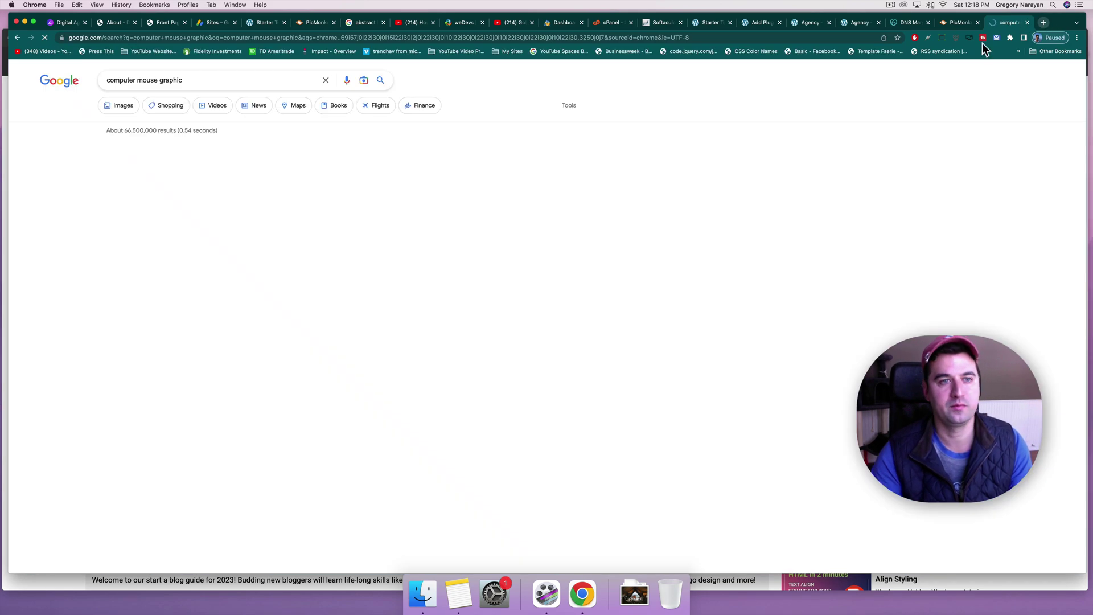
left_click(123, 108)
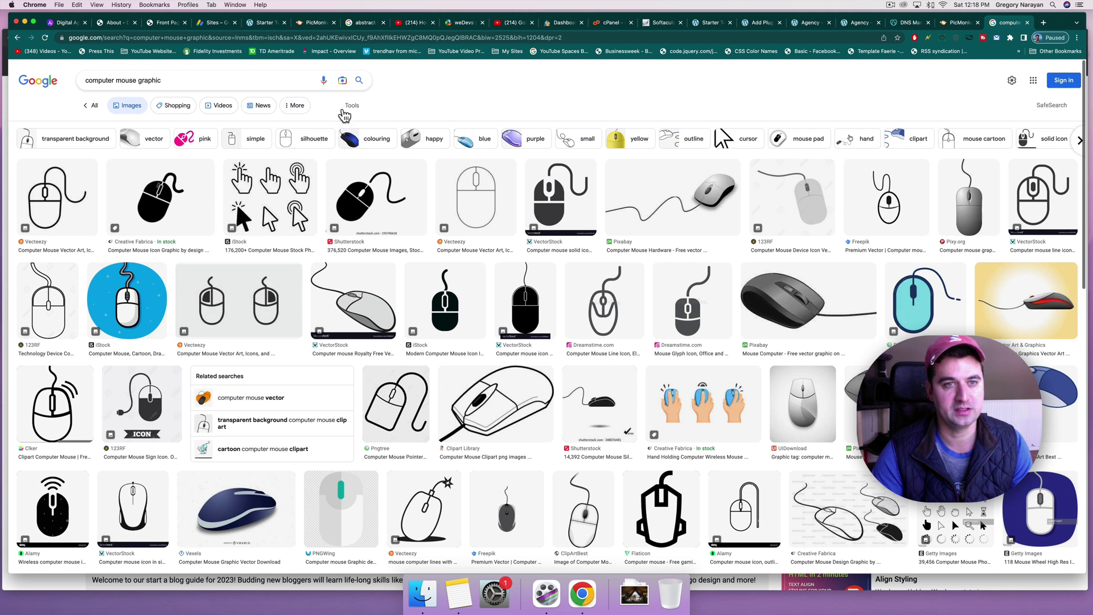
Step: Filter the image results to Creative Commons usage rights and Transparent colour
left_click(353, 107)
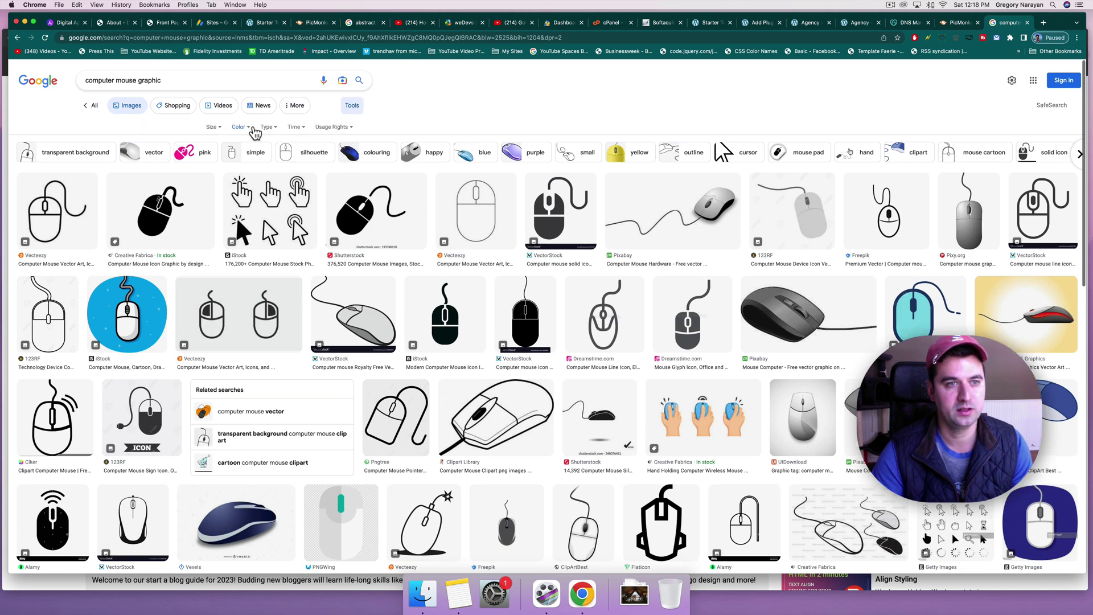
left_click(335, 127)
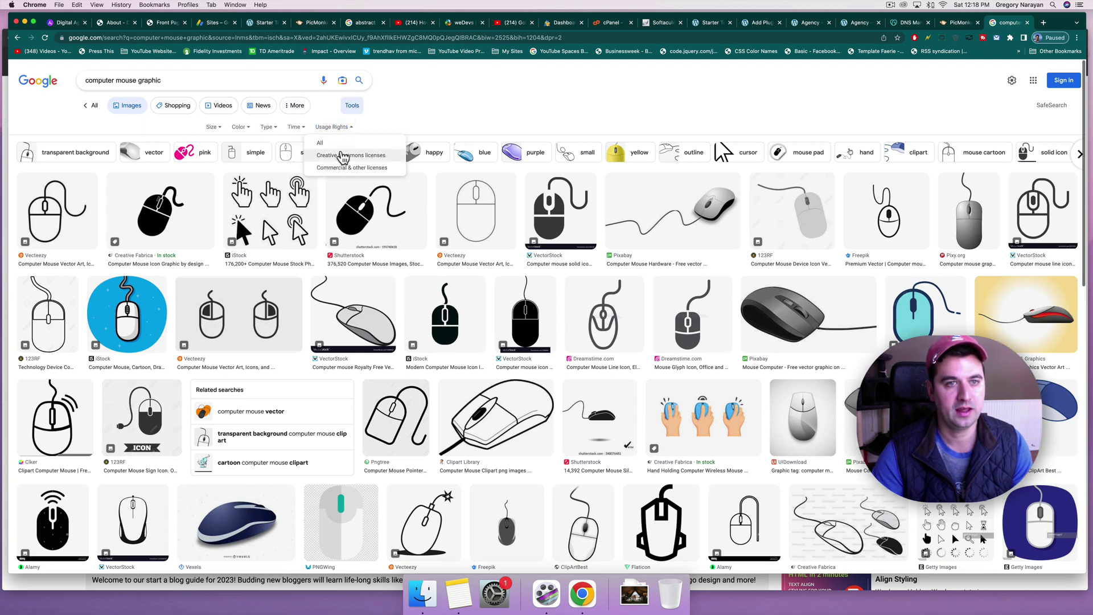
left_click(342, 155)
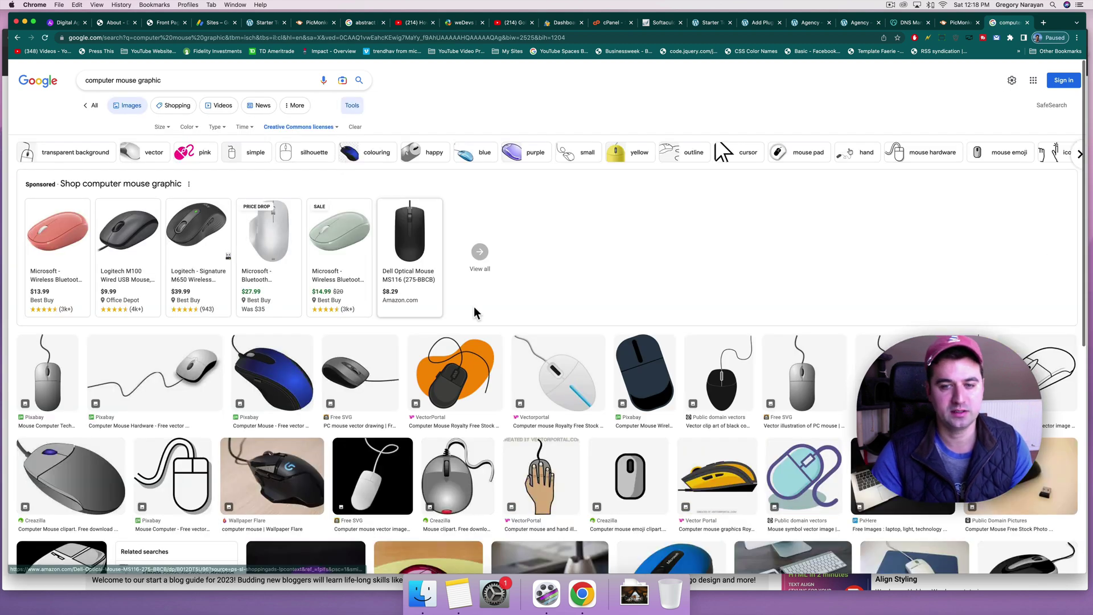
left_click(333, 127)
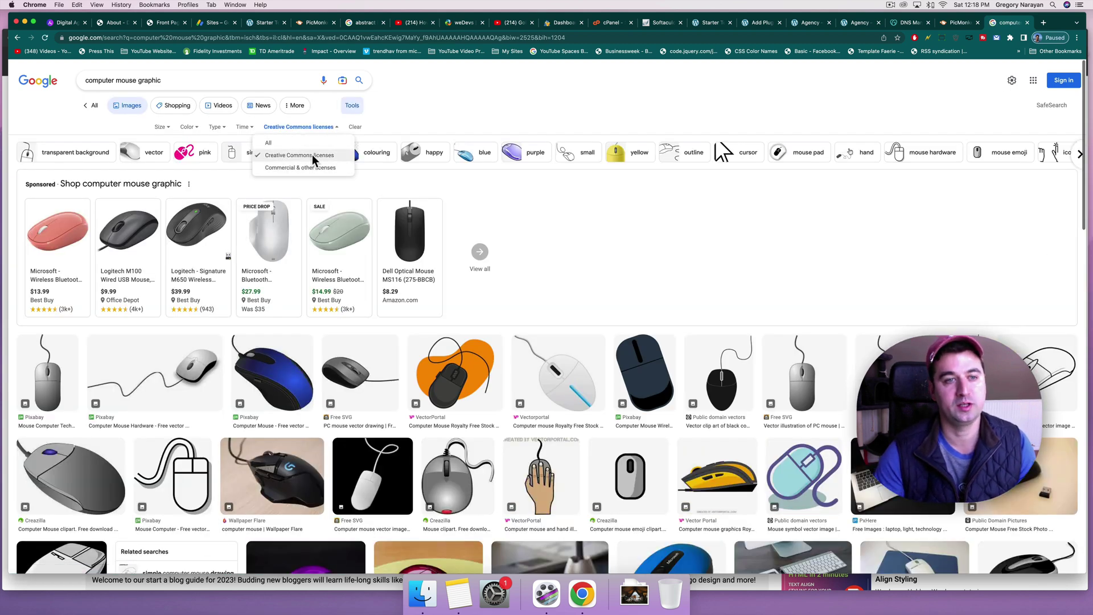
left_click(673, 254)
scroll(405, 310, "down", 2)
scroll(402, 309, "down", 6)
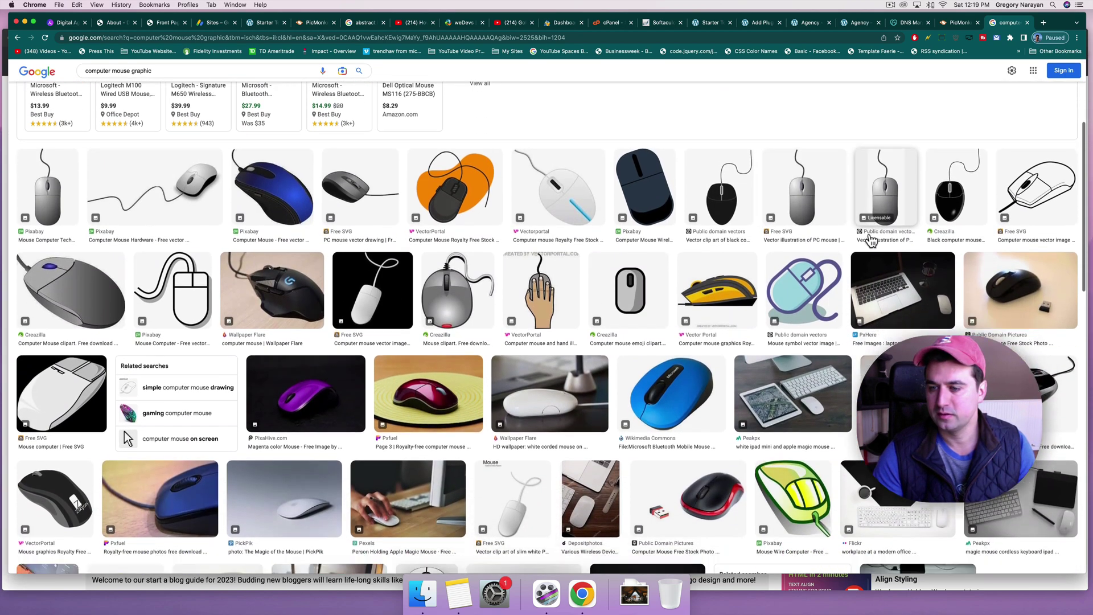
scroll(242, 128, "up", 7)
left_click(187, 128)
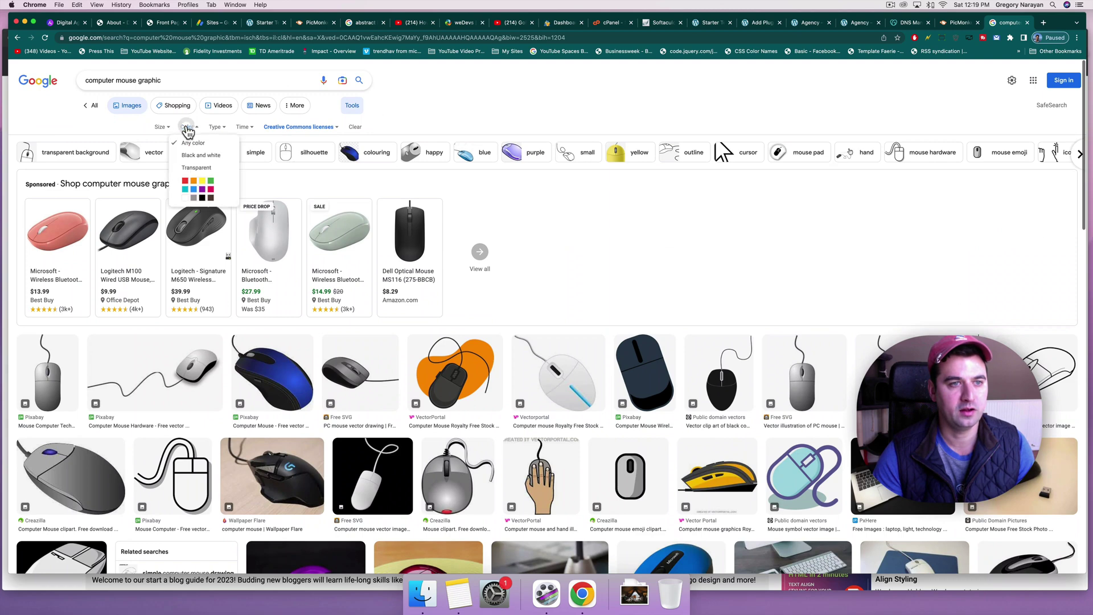
left_click(198, 167)
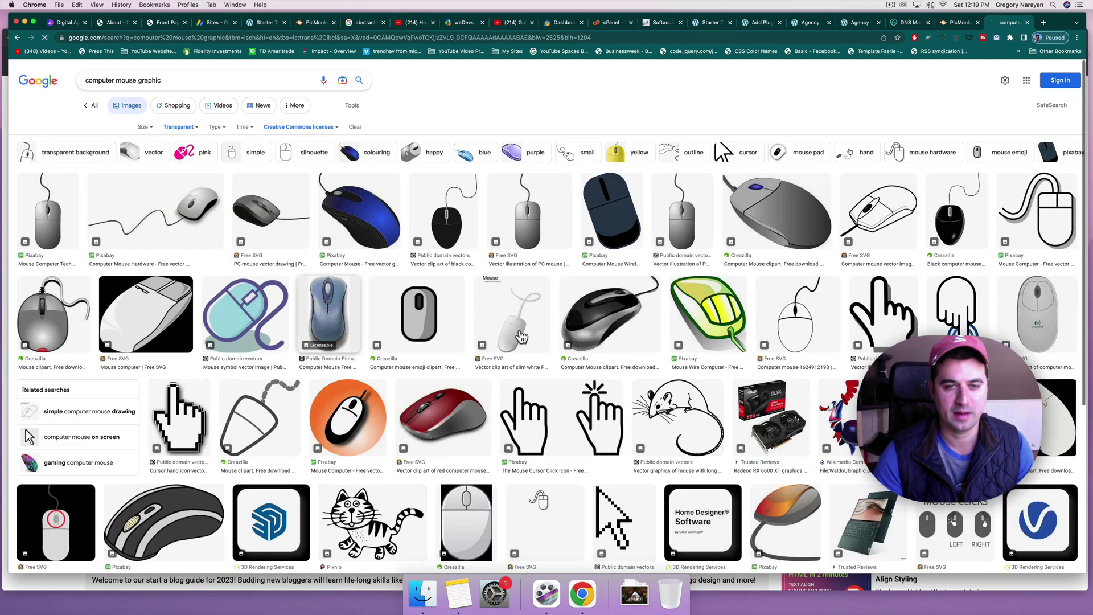
Step: Save the NicePNG white mouse image to Downloads as 'mouse graphic.png'
left_click(462, 208)
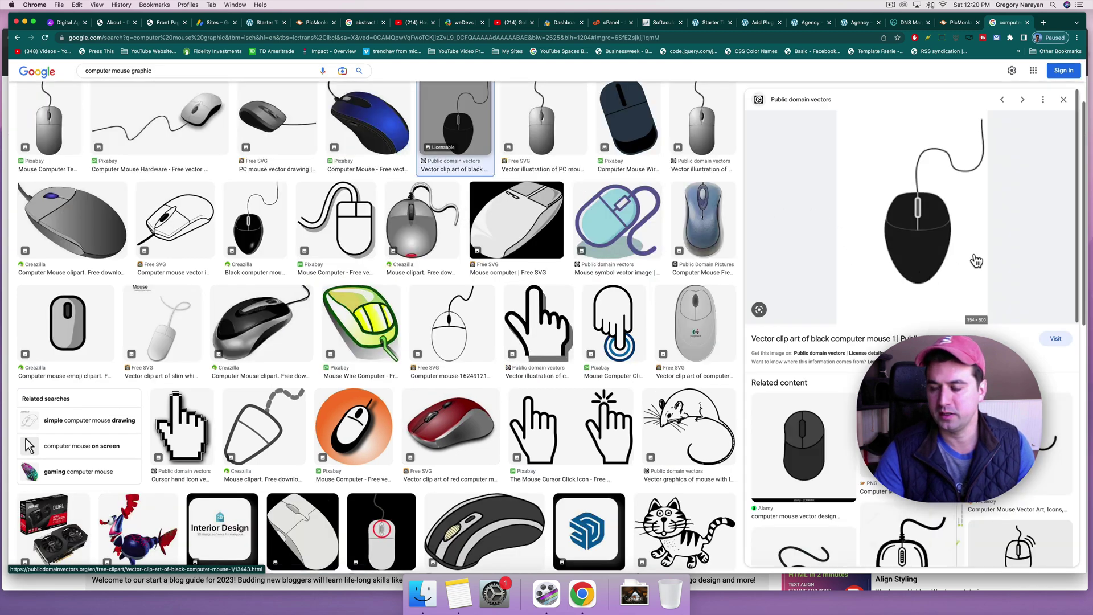
scroll(1033, 387, "down", 4)
scroll(1038, 395, "down", 3)
scroll(818, 457, "up", 3)
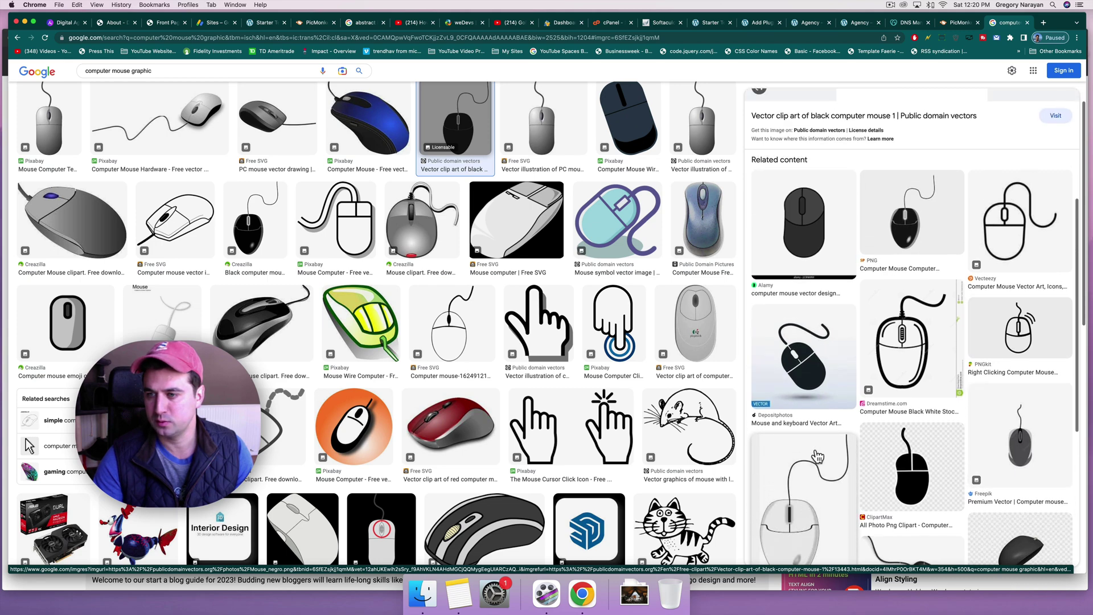
left_click(1011, 406)
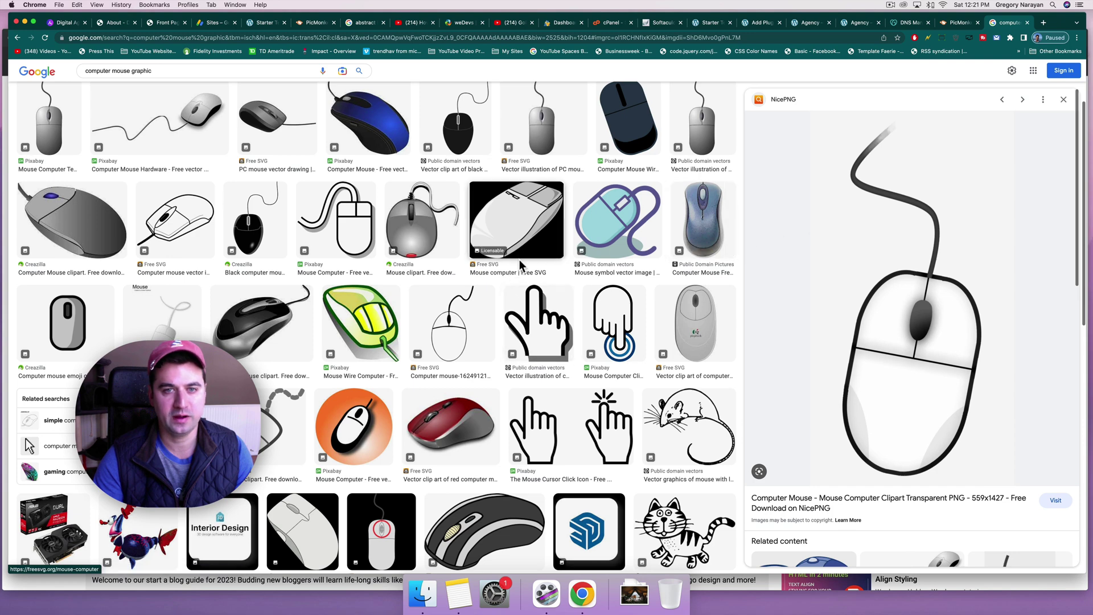
right_click(900, 245)
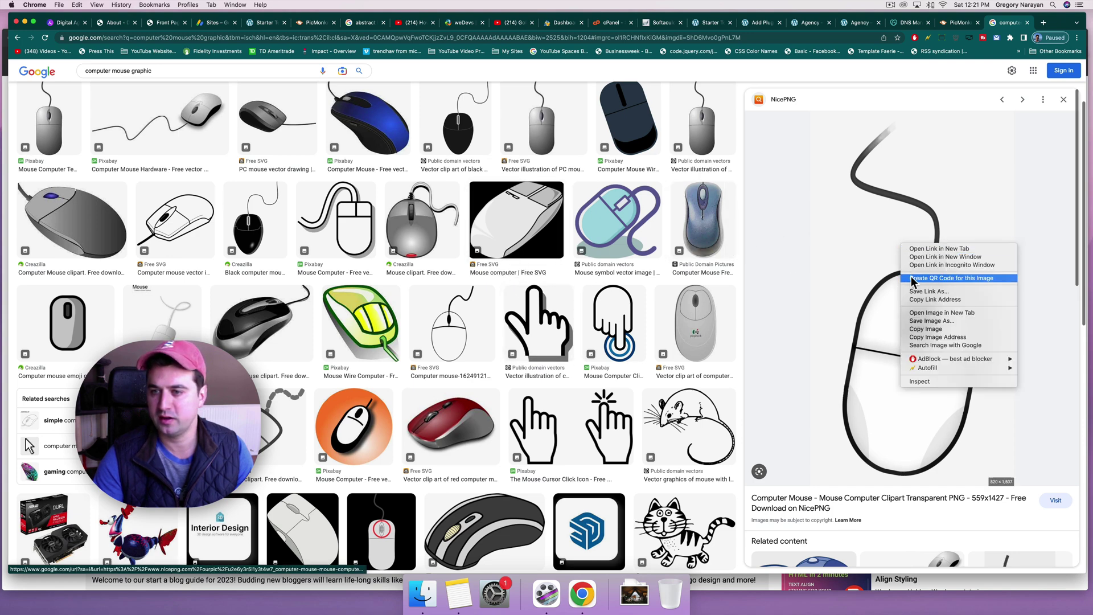
left_click(912, 322)
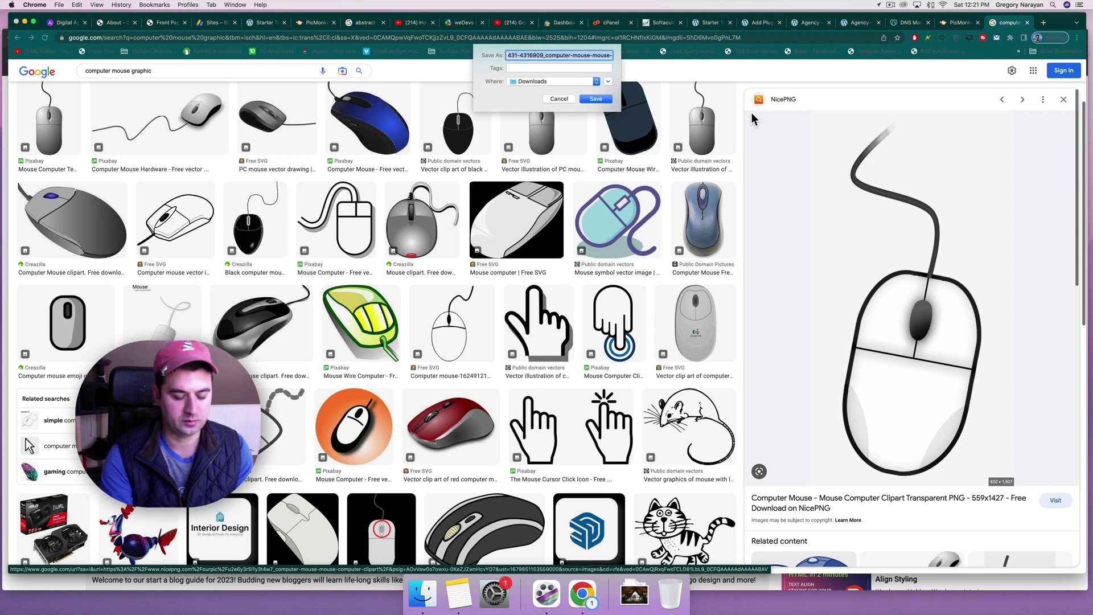
type("mouse graphic")
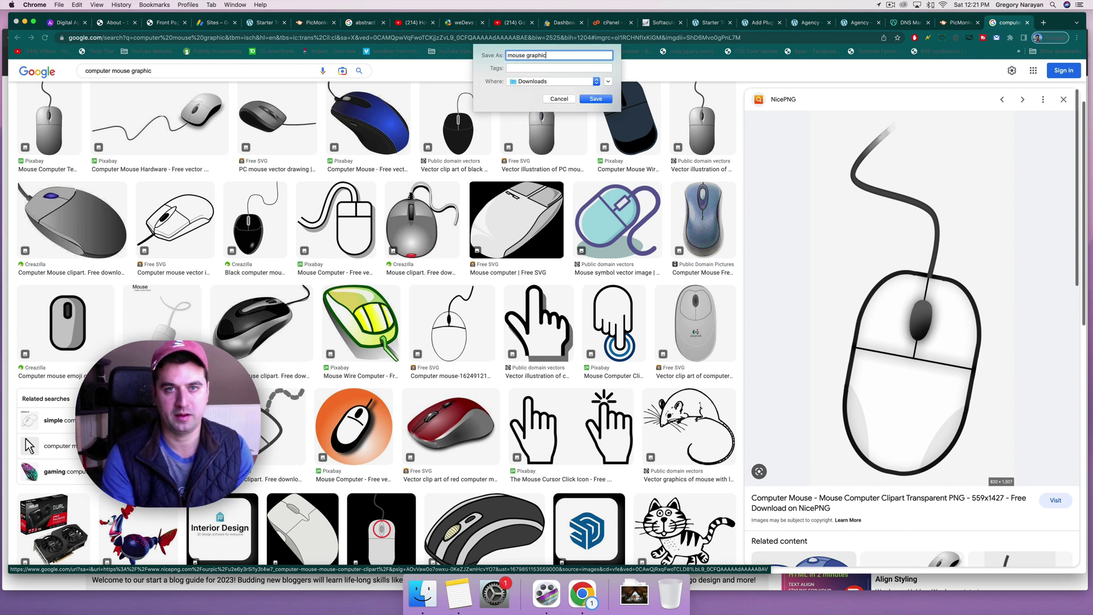
key("Return")
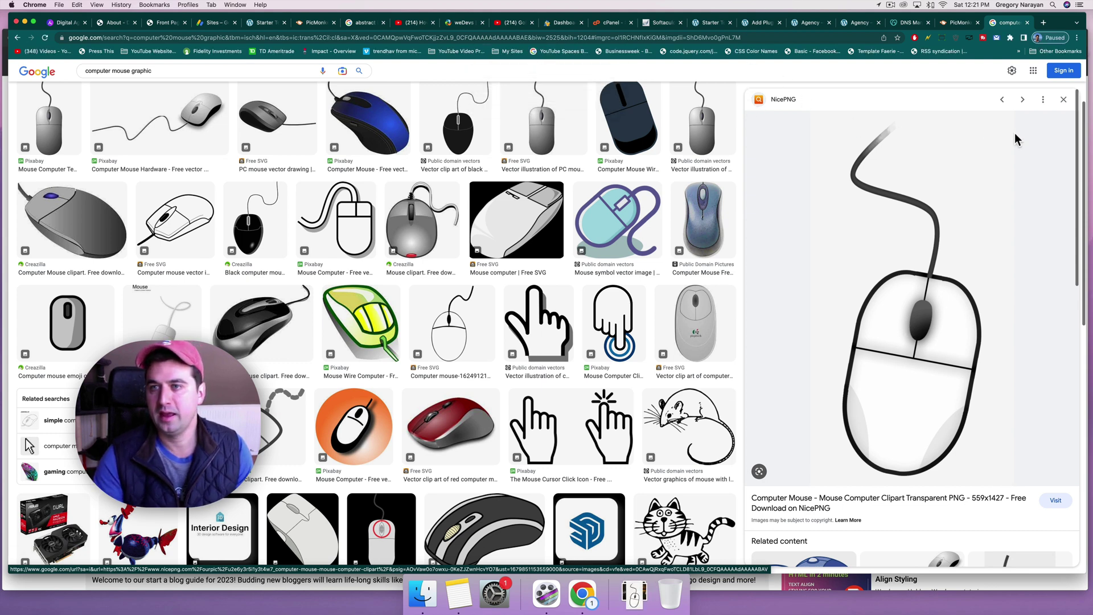
left_click(1063, 99)
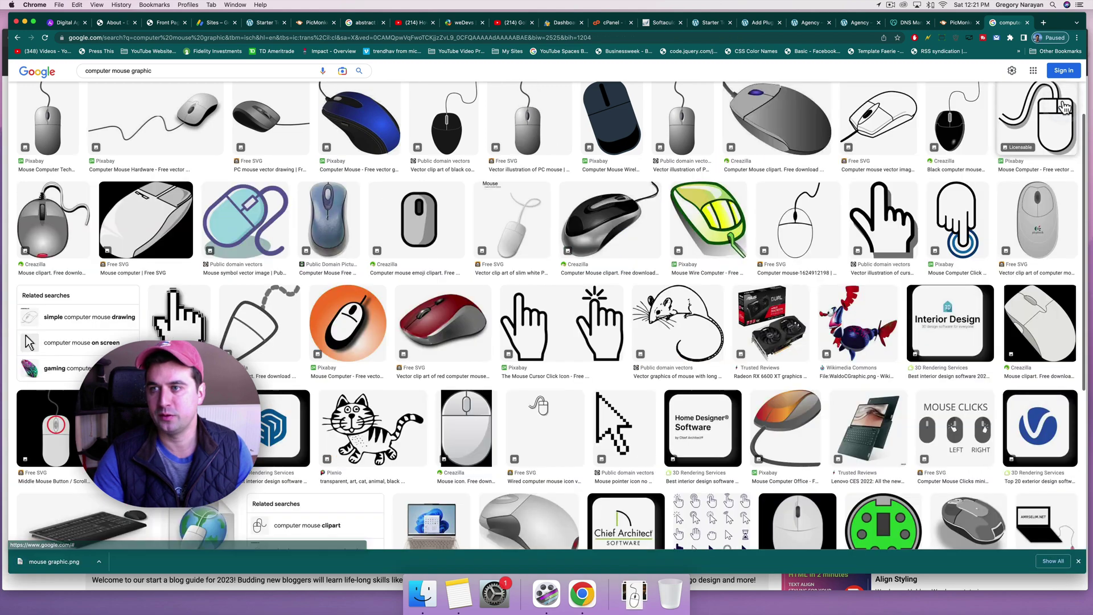
Step: Open remove.bg in a new tab and upload mouse graphic.png to strip its background
left_click(1045, 23)
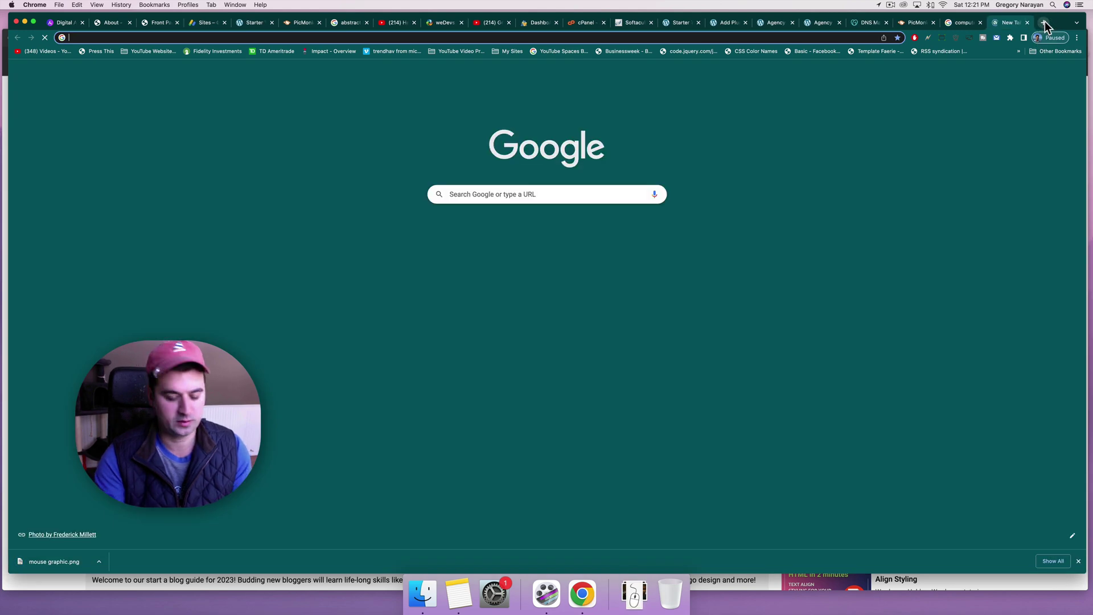
type("remove.bg")
key("Return")
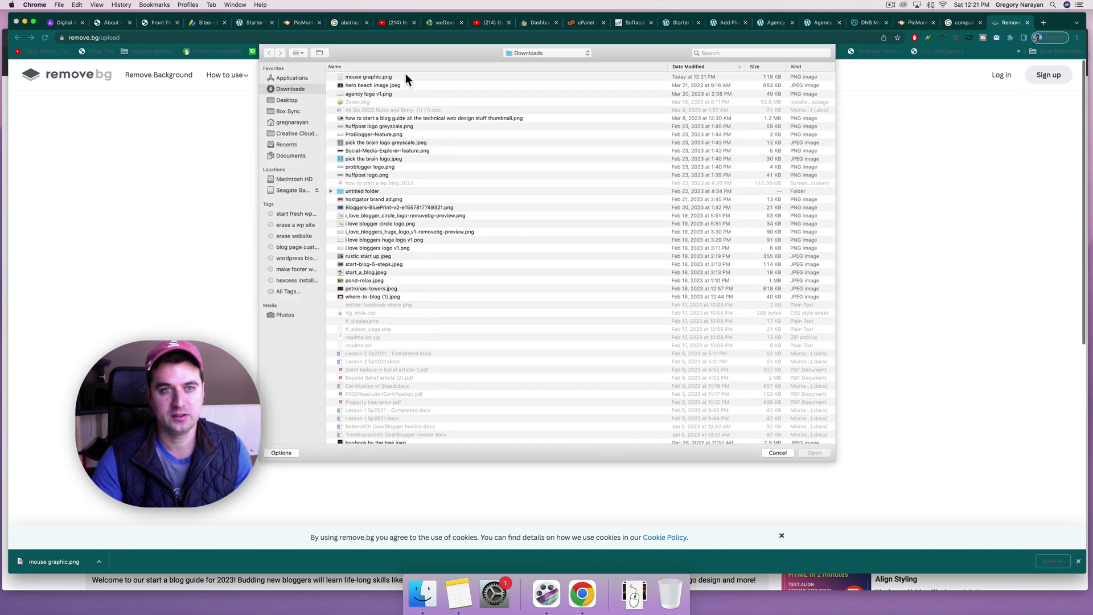
left_click(405, 76)
double_click(405, 76)
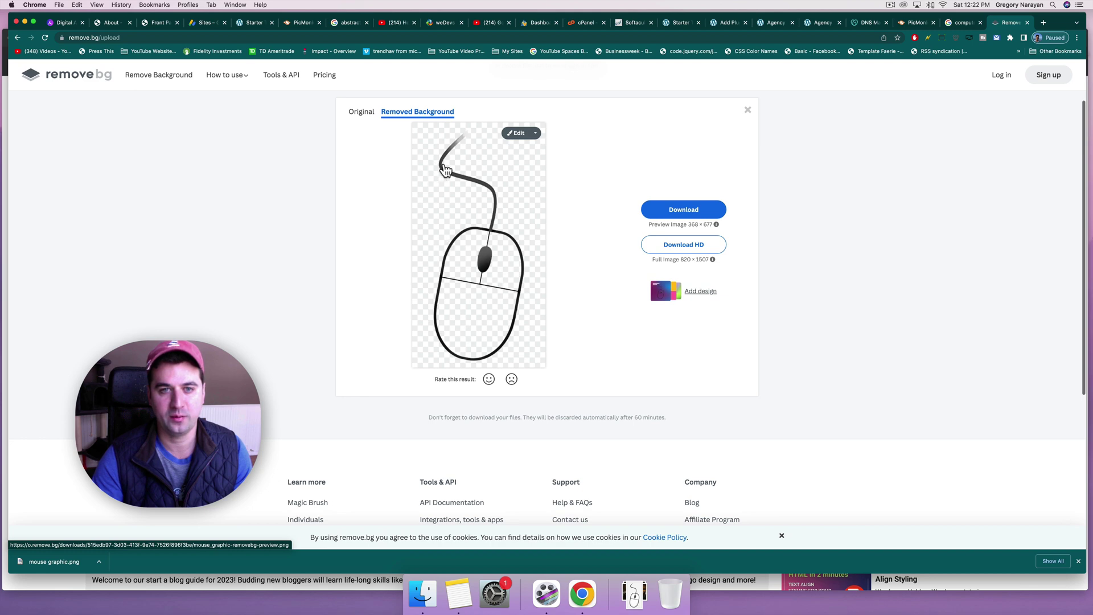
Step: Download the result to Downloads as mouse_graphic-removebg.png, removing '-preview' from the name
left_click(669, 210)
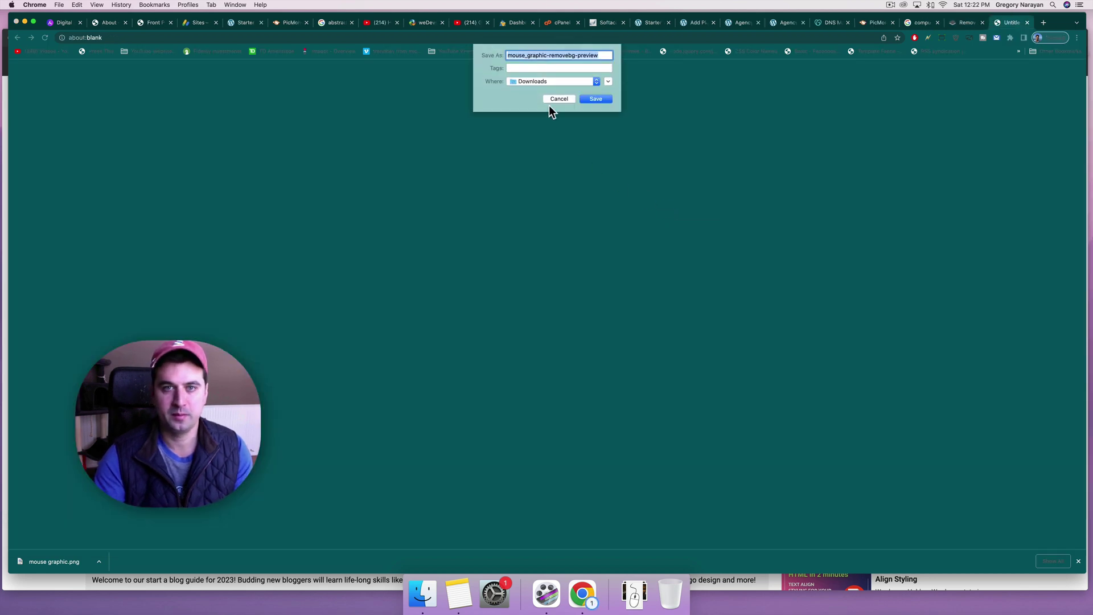
left_click(605, 57)
key("BackSpace")
key("BackSpace")
key("BackSpace")
key("BackSpace")
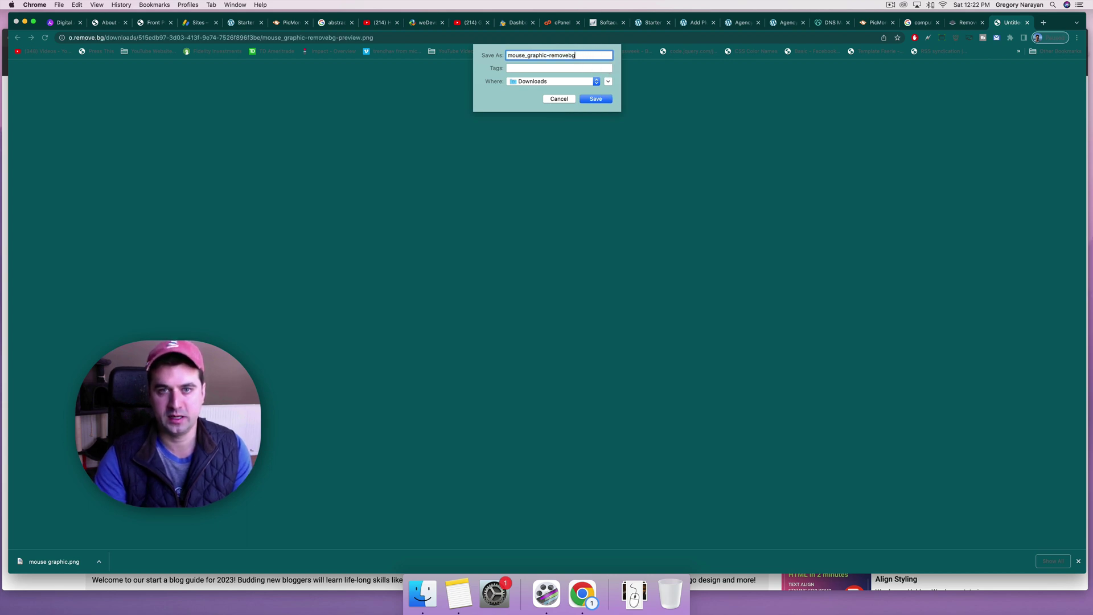
key("Return")
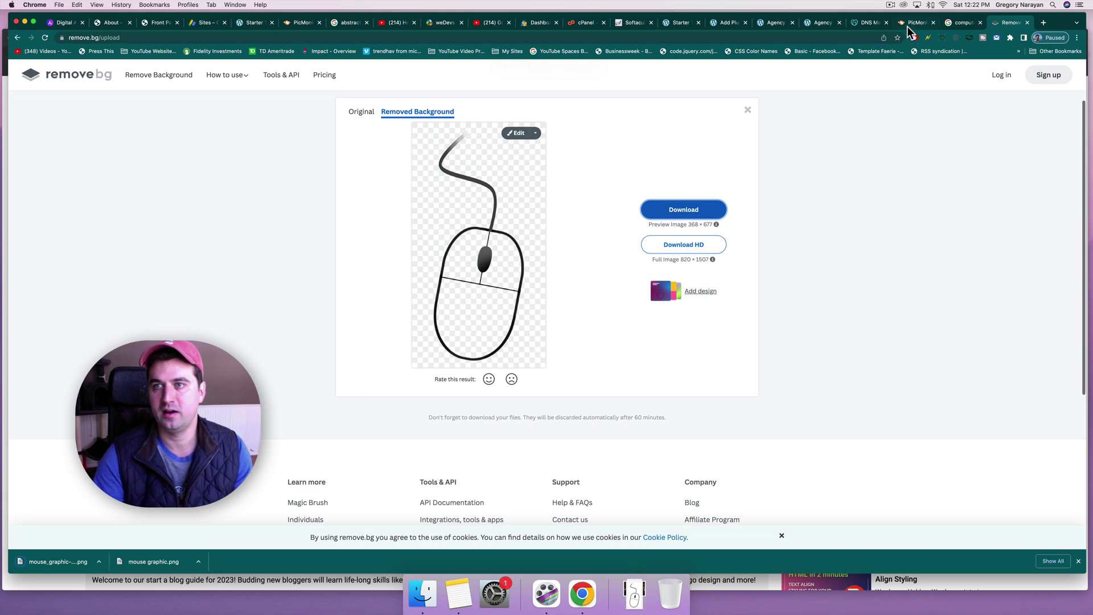
Step: Back in PicMonkey, add mouse_graphic-removebg.png from the computer as your own graphic
left_click(909, 23)
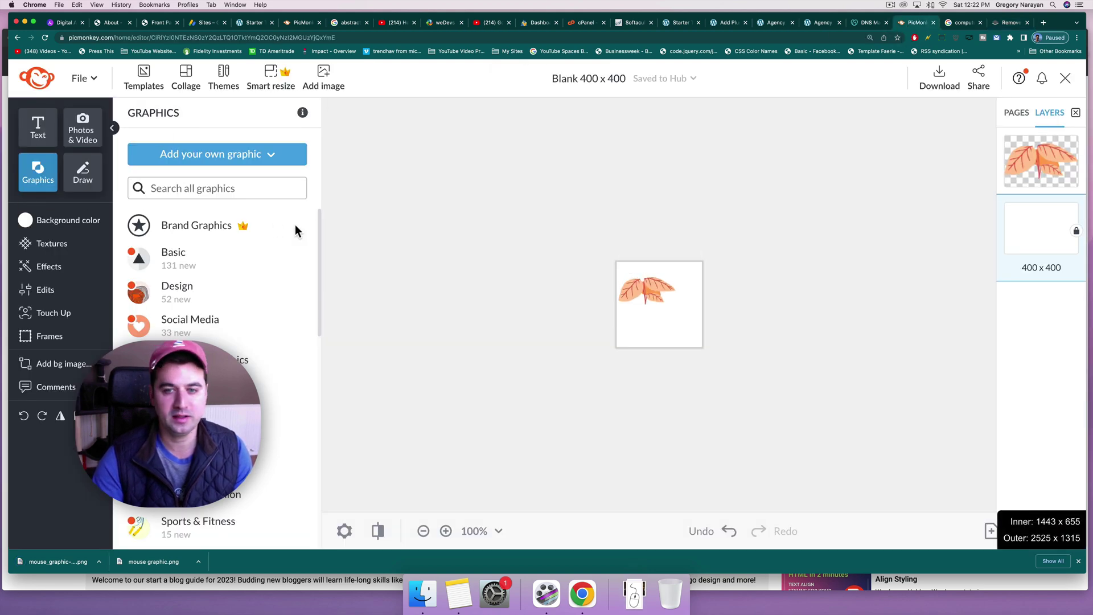
left_click(242, 160)
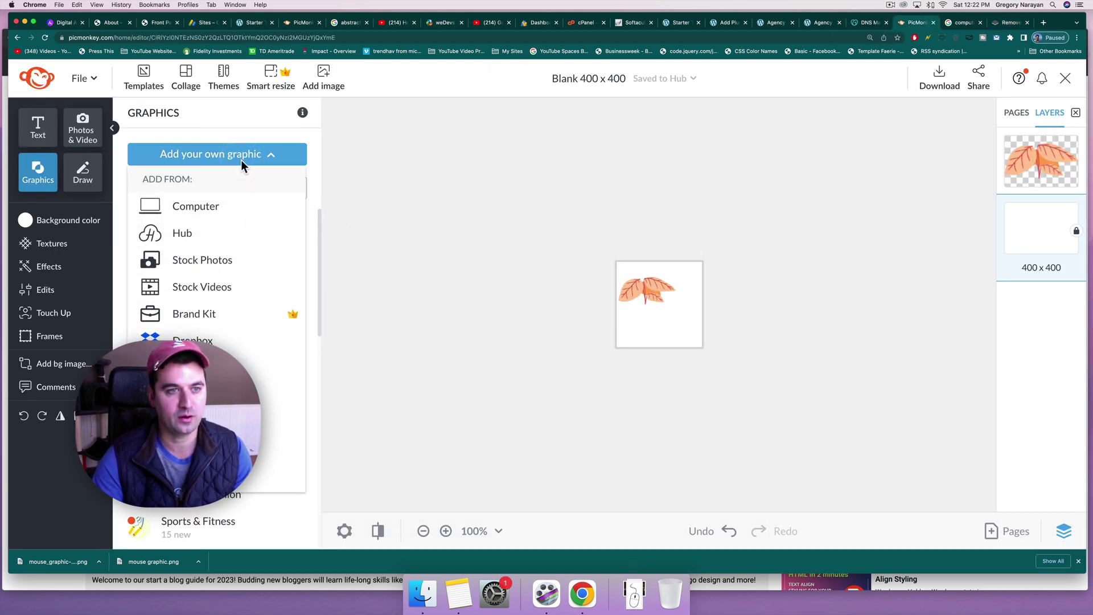
left_click(203, 207)
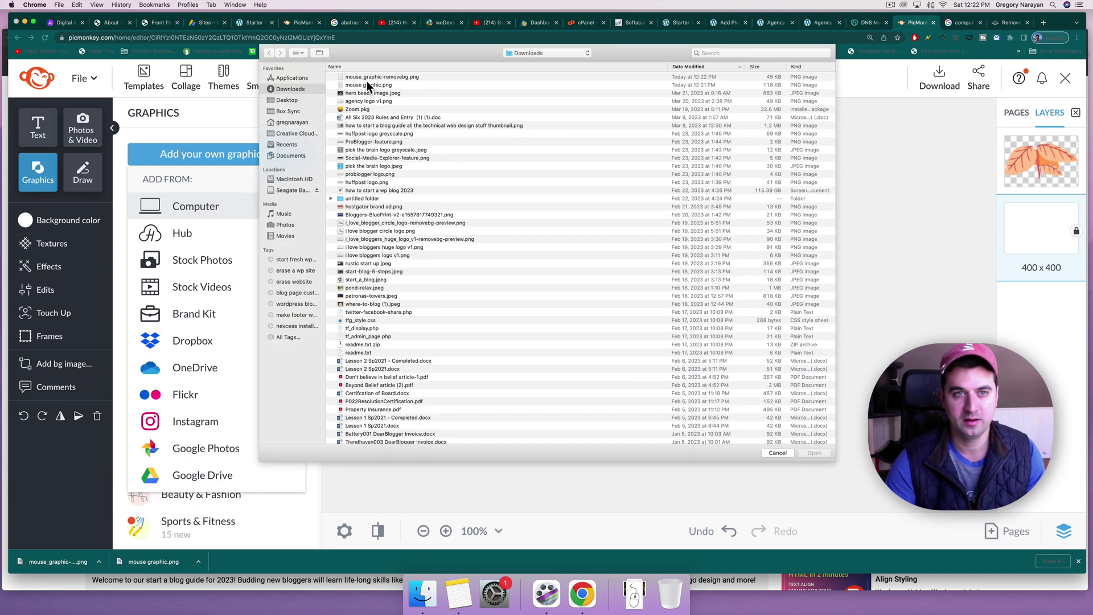
double_click(371, 77)
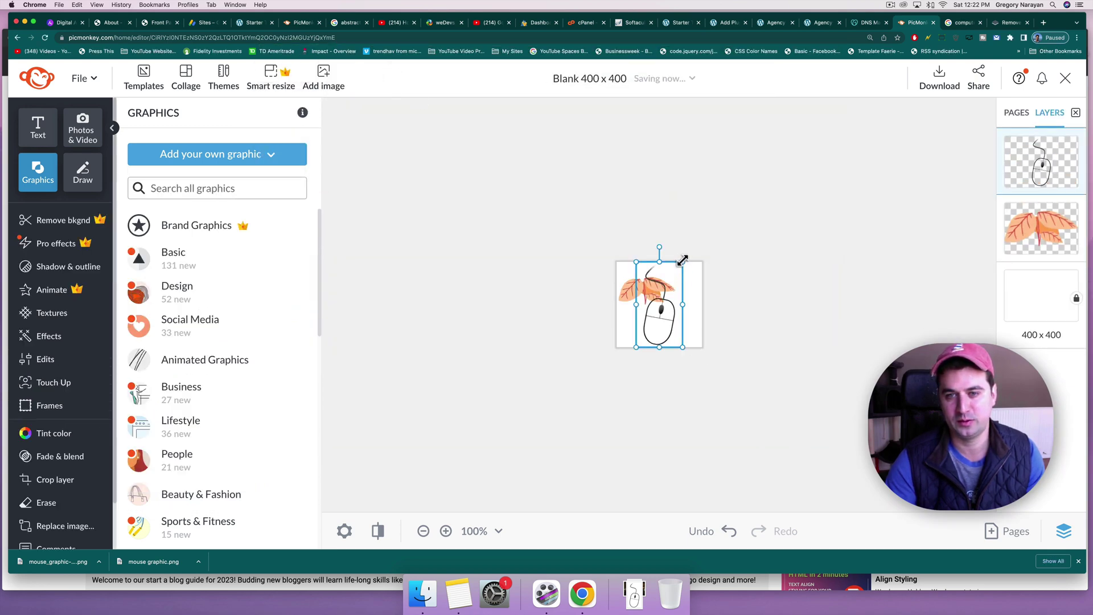
Step: Shrink and tilt the mouse graphic, then position it beneath the orange leaves
left_click_drag(676, 271, 641, 292)
left_click(651, 335)
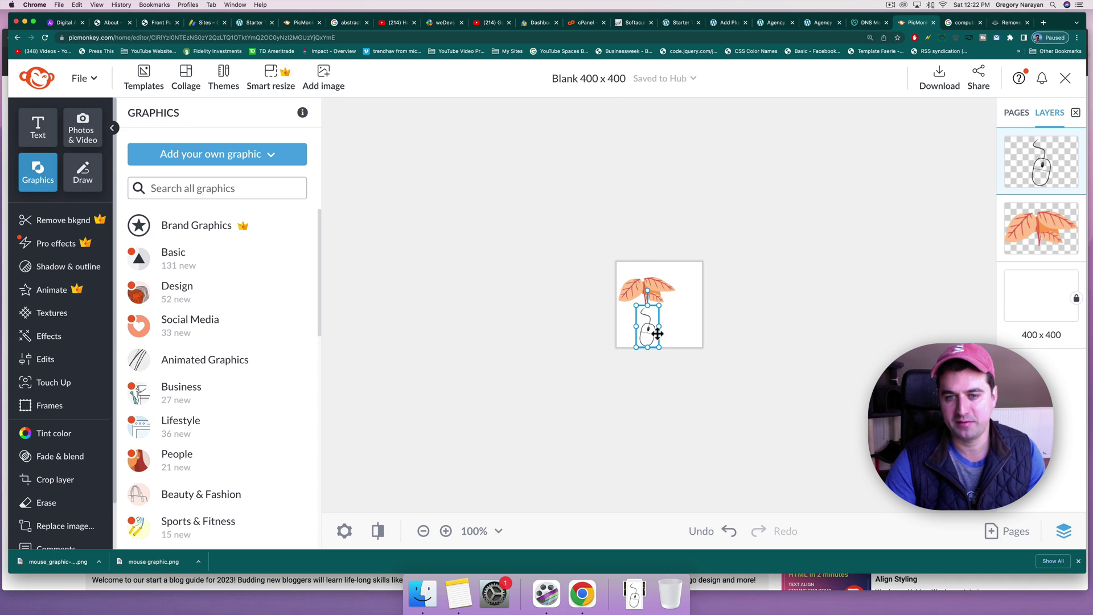
left_click_drag(657, 335, 654, 327)
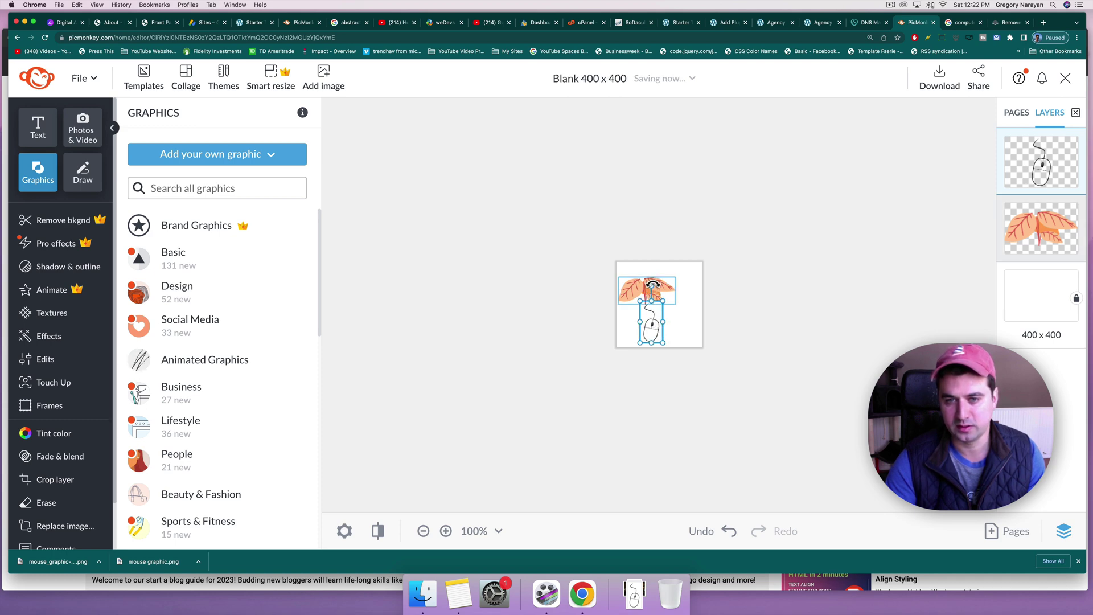
mouse_move(650, 283)
left_mouse_down()
mouse_move(622, 293)
mouse_move(615, 312)
mouse_move(639, 299)
left_mouse_up()
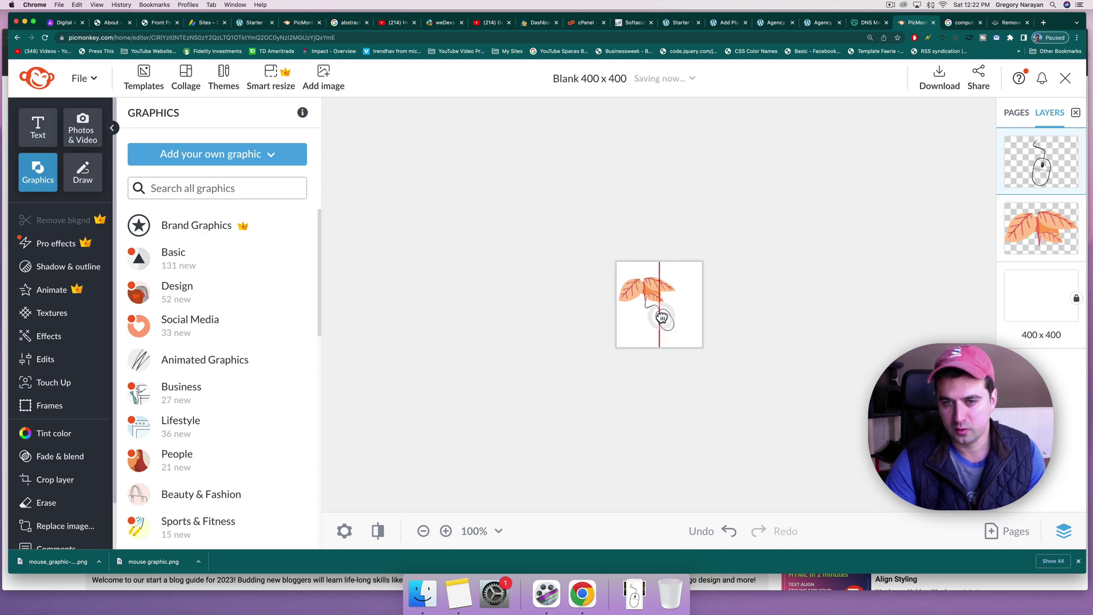
left_click(686, 337)
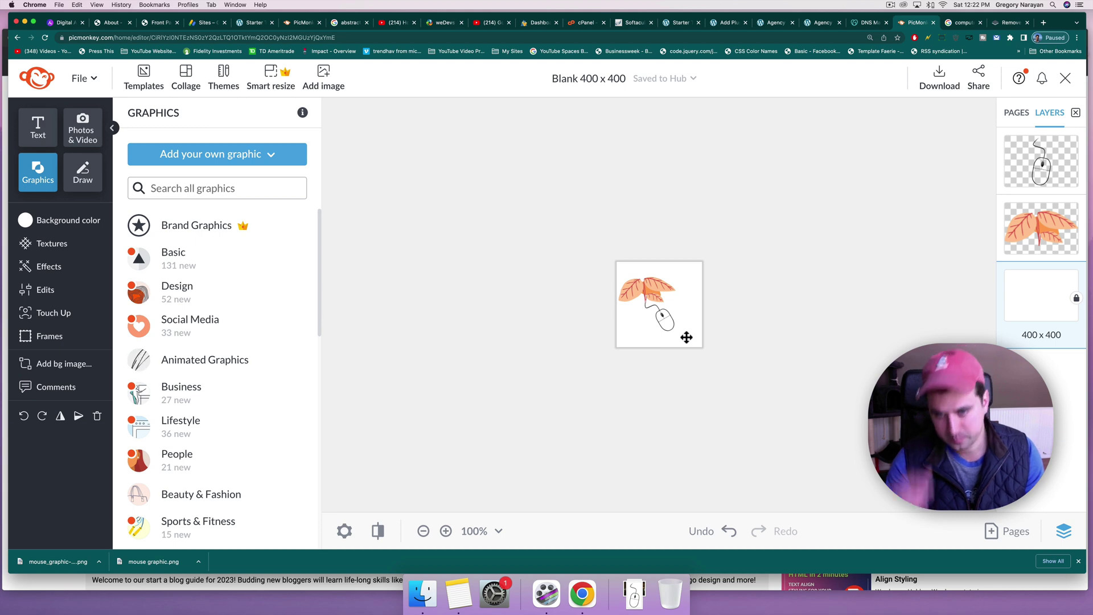
left_click(686, 336)
left_click(694, 326)
left_click(671, 324)
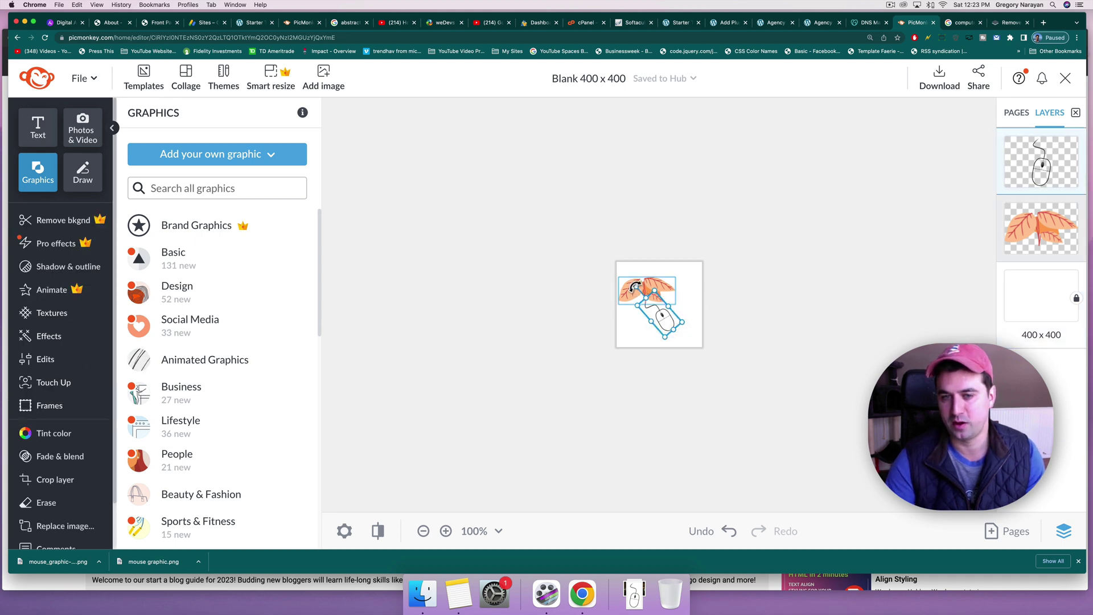
key("cmd+z")
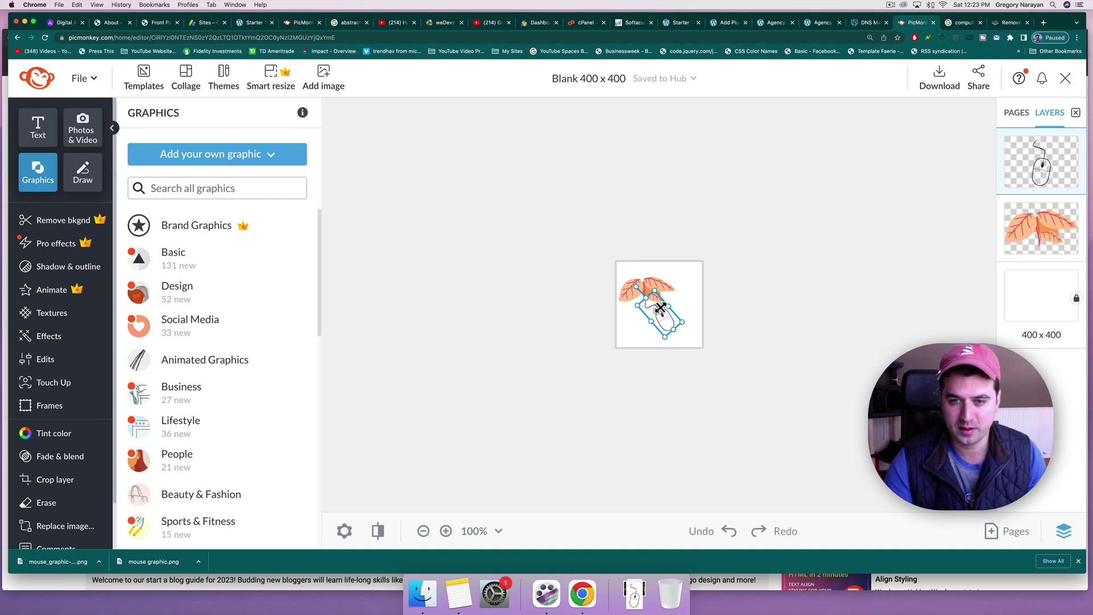
mouse_move(657, 309)
left_mouse_down()
mouse_move(618, 330)
mouse_move(649, 300)
mouse_move(672, 309)
left_mouse_up()
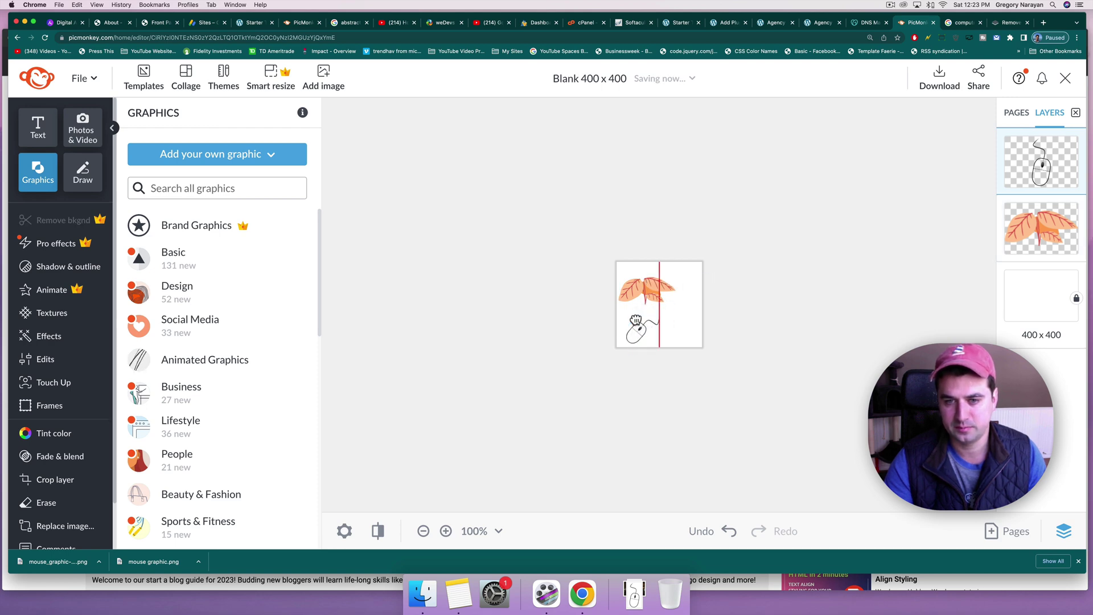
Step: Zoom to 200%, then shrink the leaves and move them toward the canvas top
left_click(675, 321)
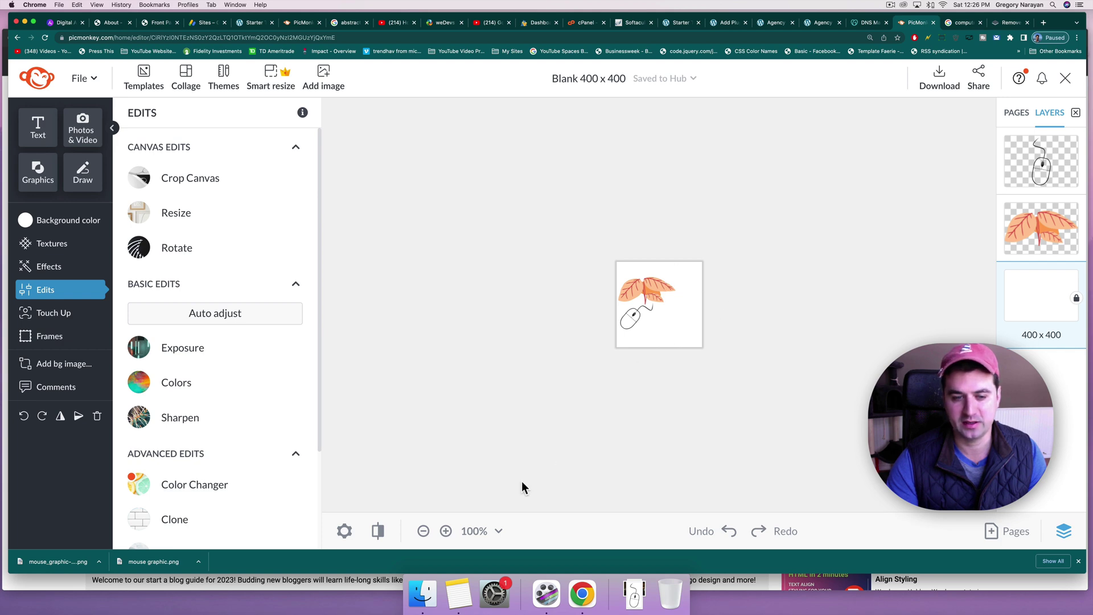
left_click(499, 530)
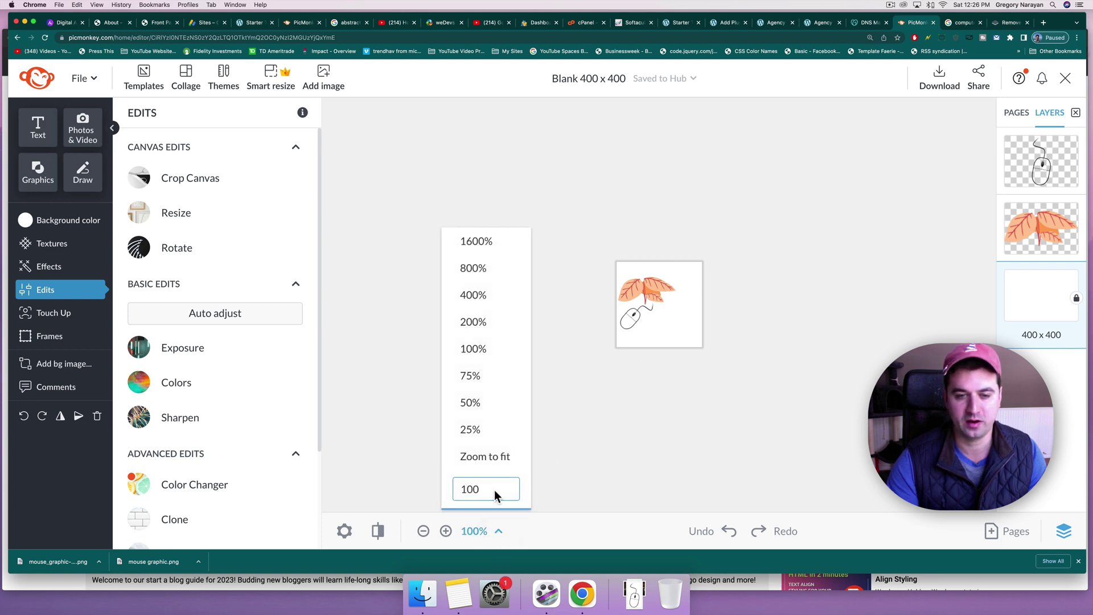
left_click(493, 323)
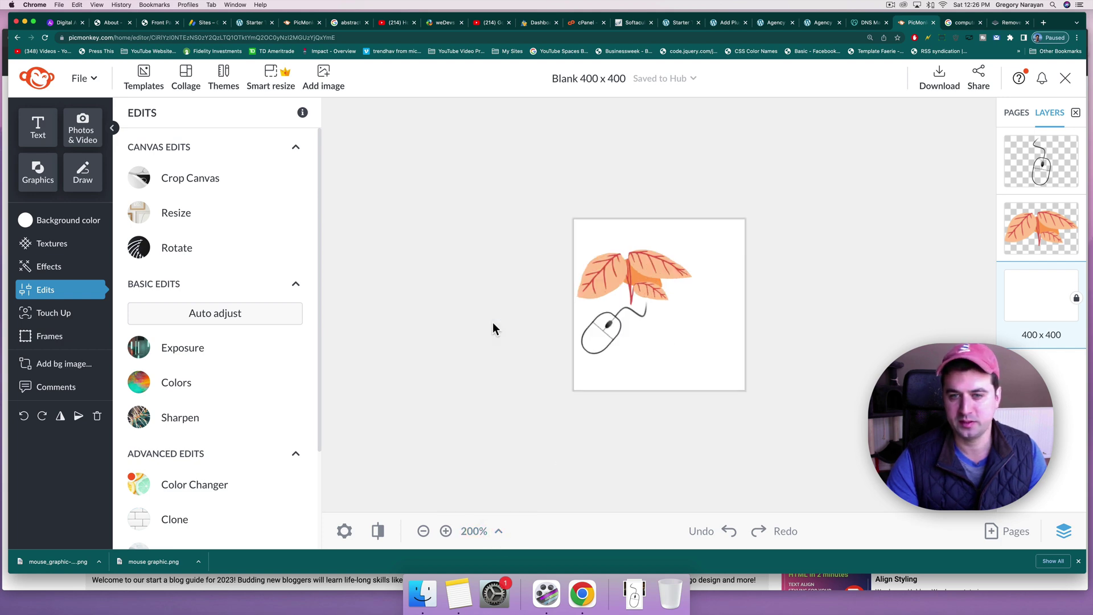
left_click(599, 339)
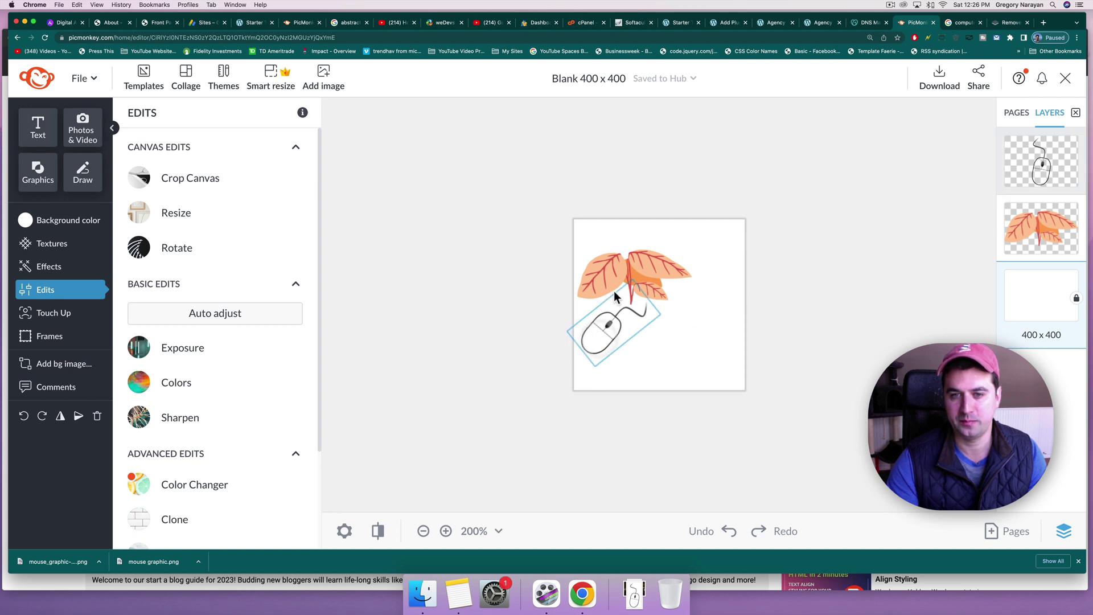
left_click(620, 273)
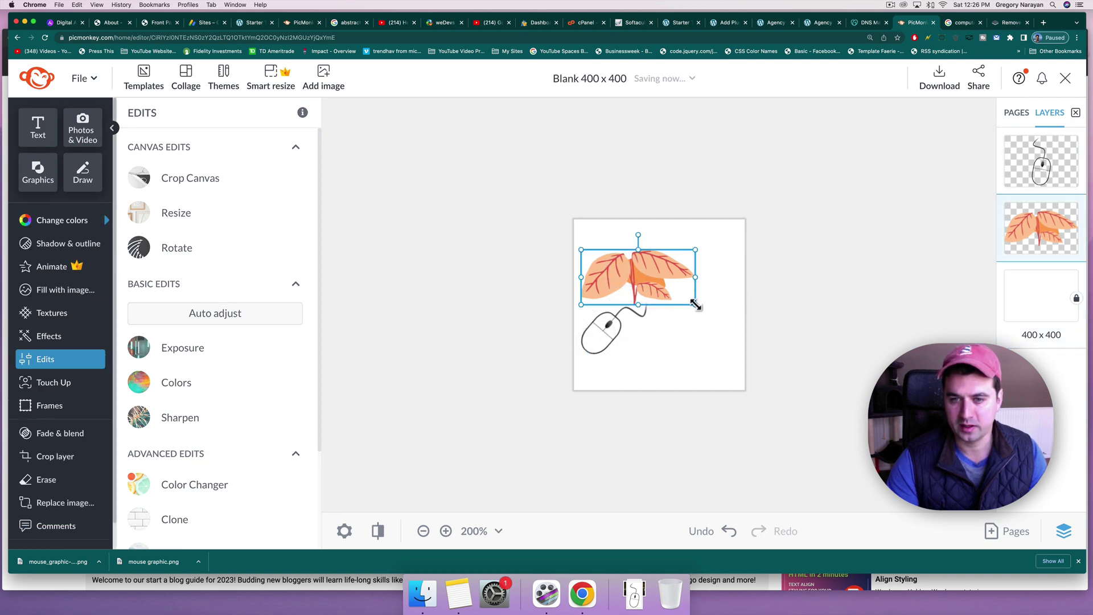
left_click_drag(679, 295, 659, 287)
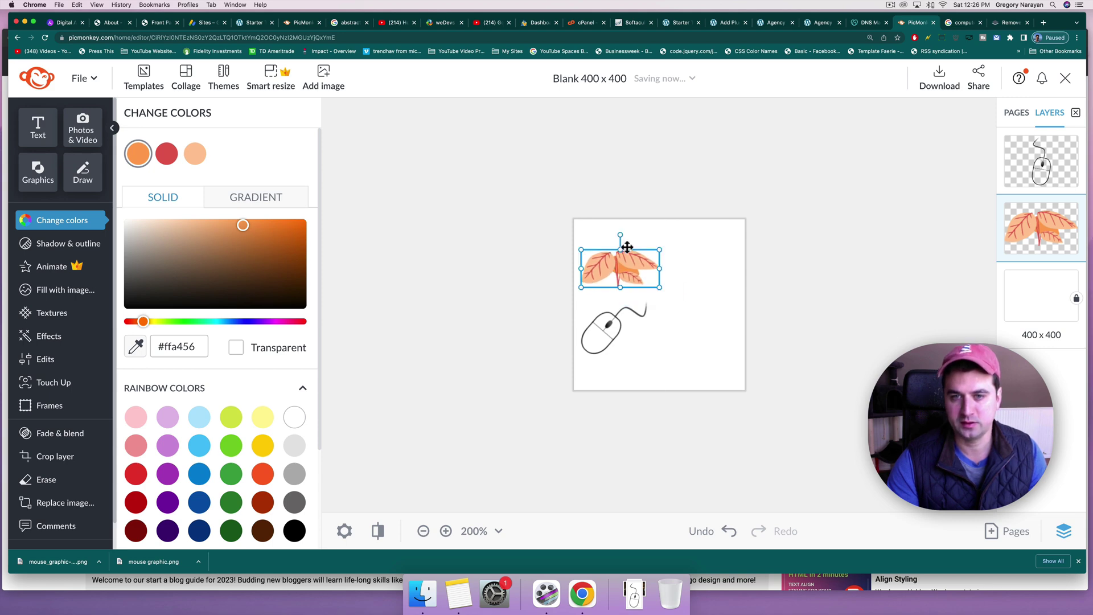
left_click_drag(627, 247, 625, 256)
Step: Resize and tilt the mouse so it sits right under the leaves
left_click(597, 331)
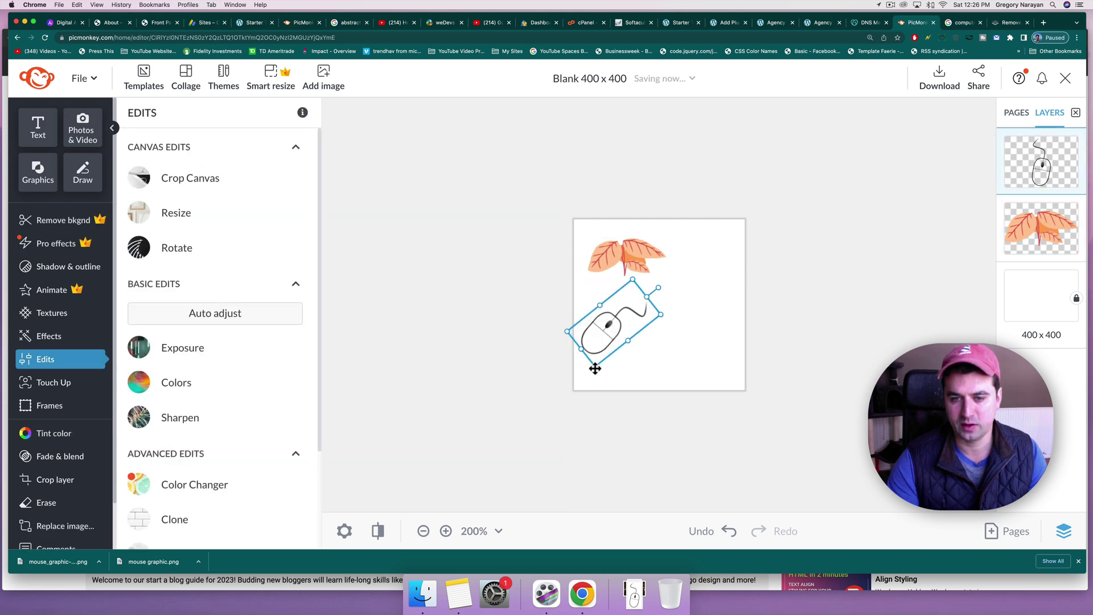
left_click_drag(603, 349, 592, 291)
left_click(654, 322)
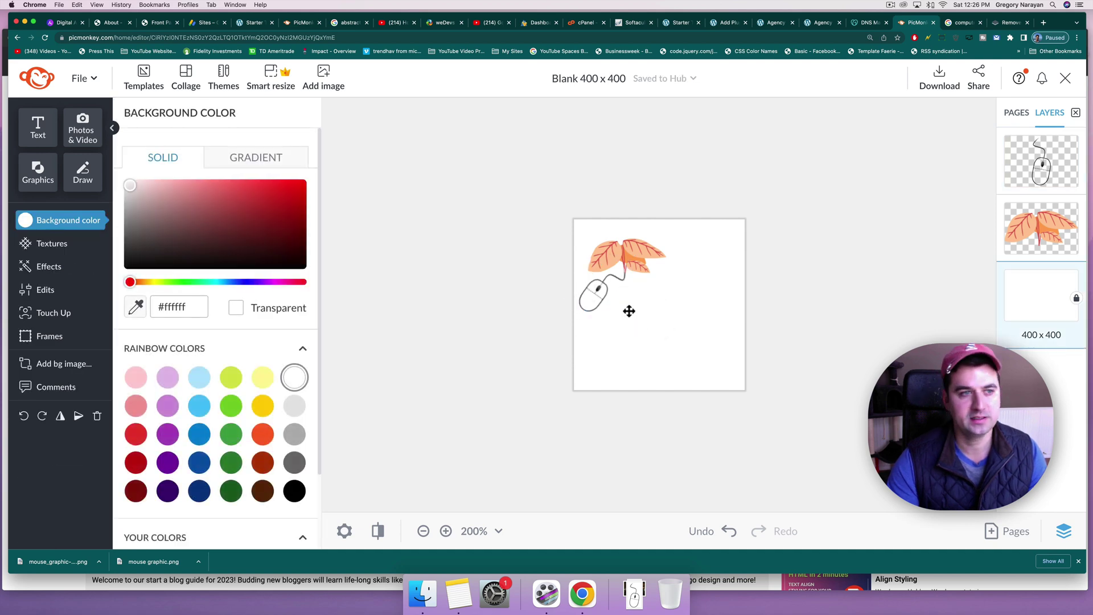
Step: Add a text box in Poetsen One font reading 'Agency'
left_click(39, 135)
left_click(226, 162)
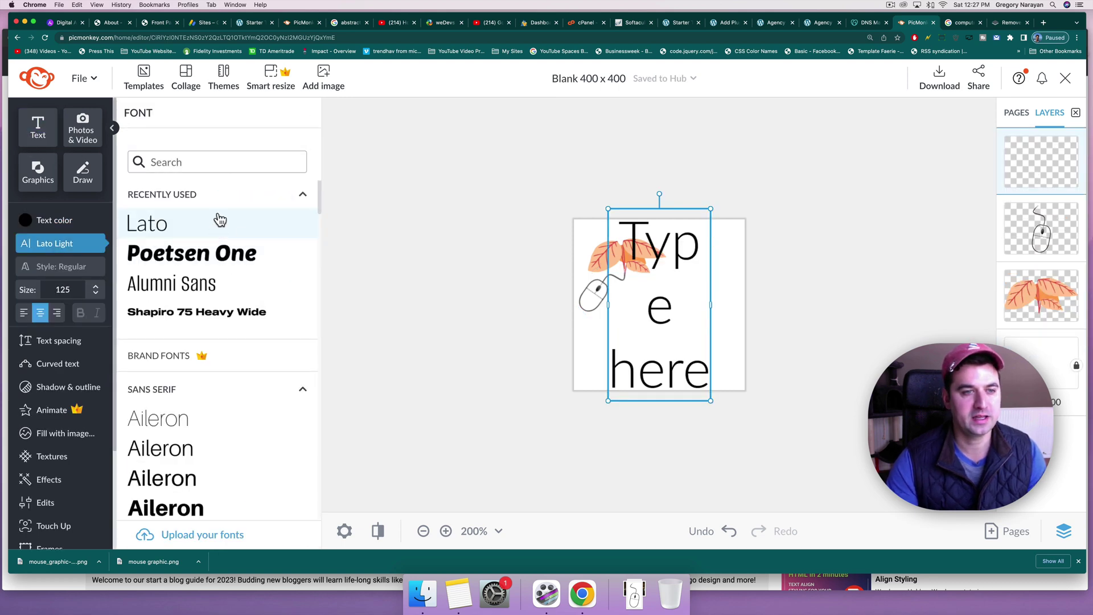
left_click(215, 261)
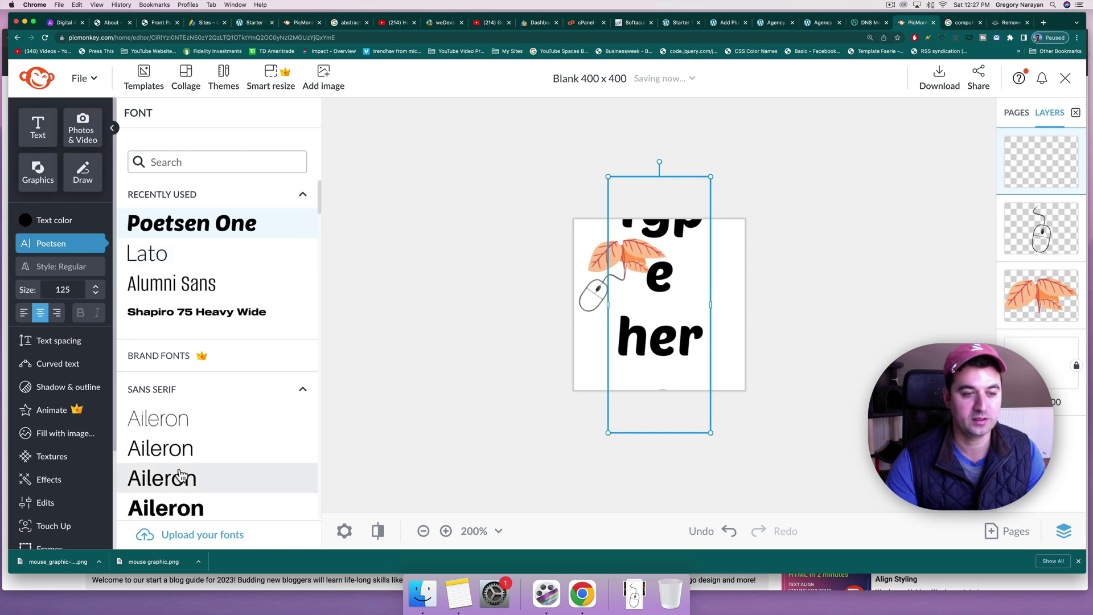
scroll(183, 443, "down", 10)
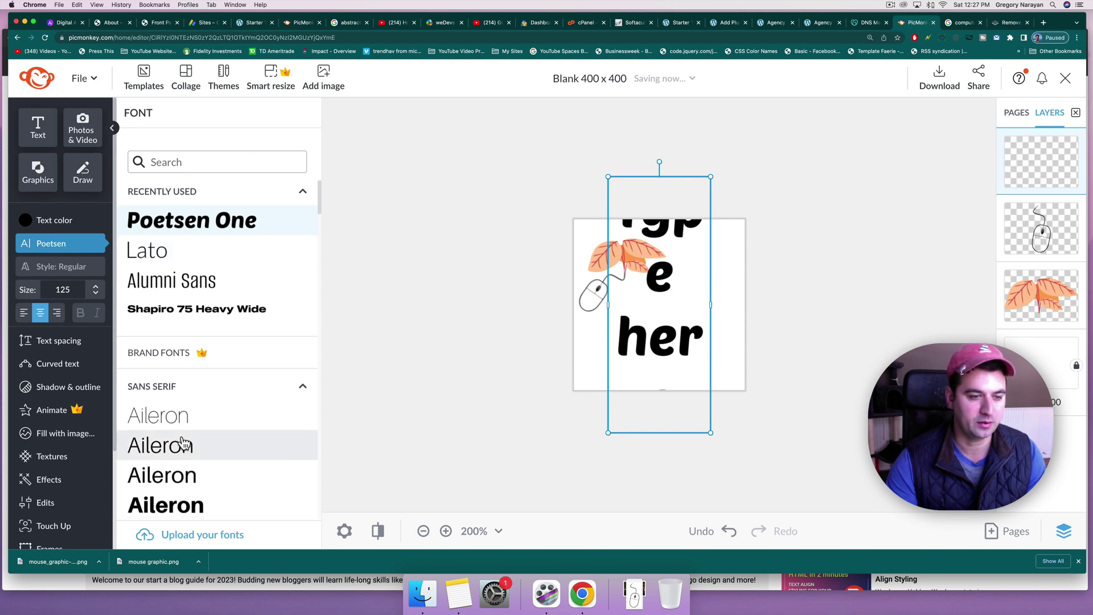
scroll(184, 443, "up", 10)
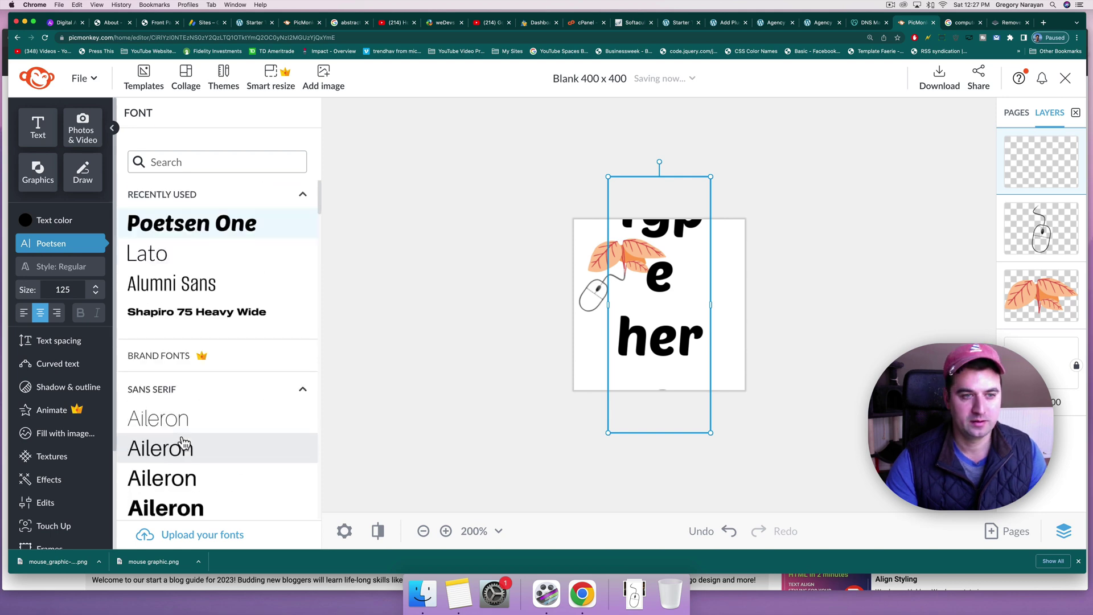
left_click(664, 333)
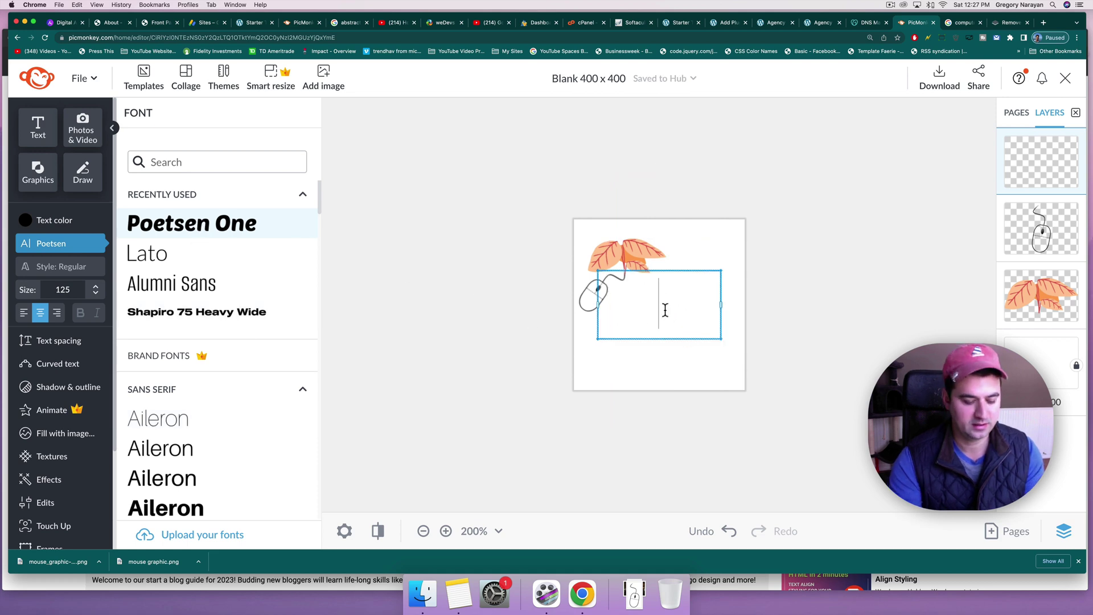
type("Agenc")
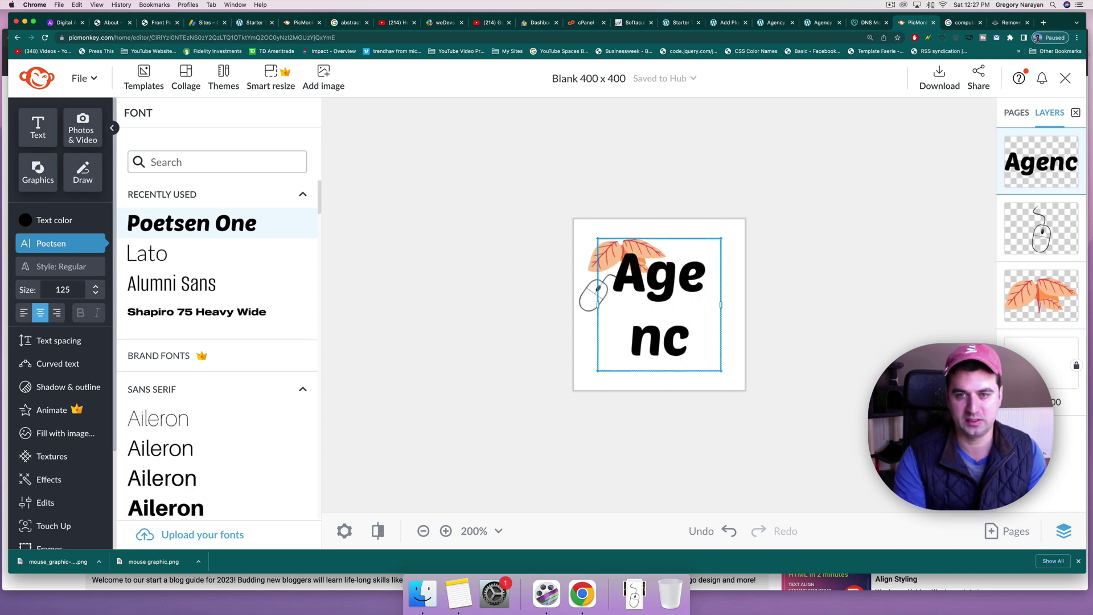
type("y")
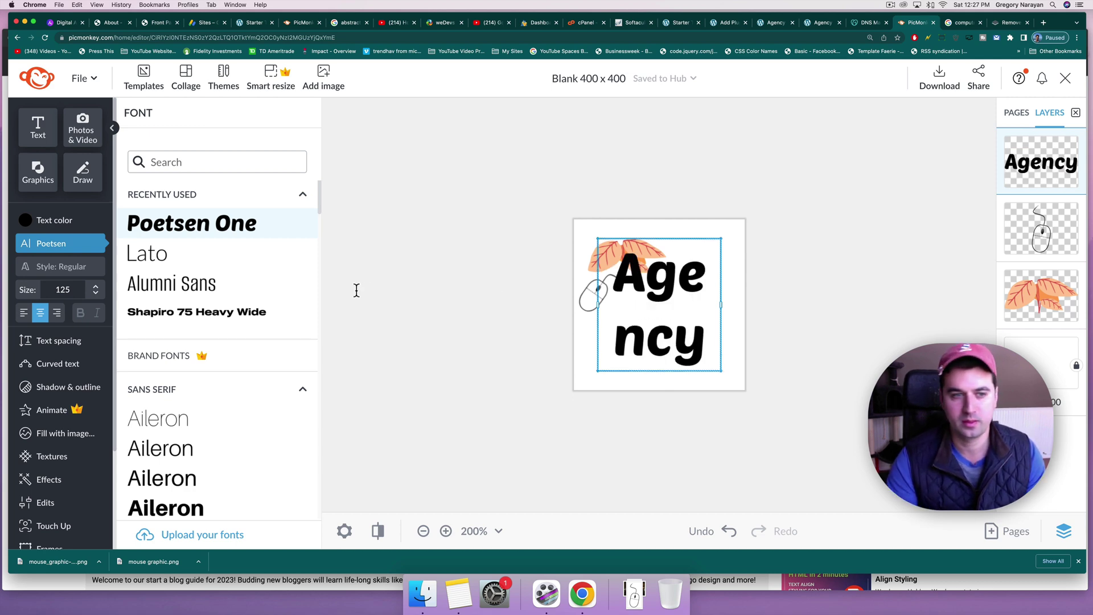
Step: Set the Agency text to size 60 and snap it beside the mouse under the leaves
left_click(71, 290)
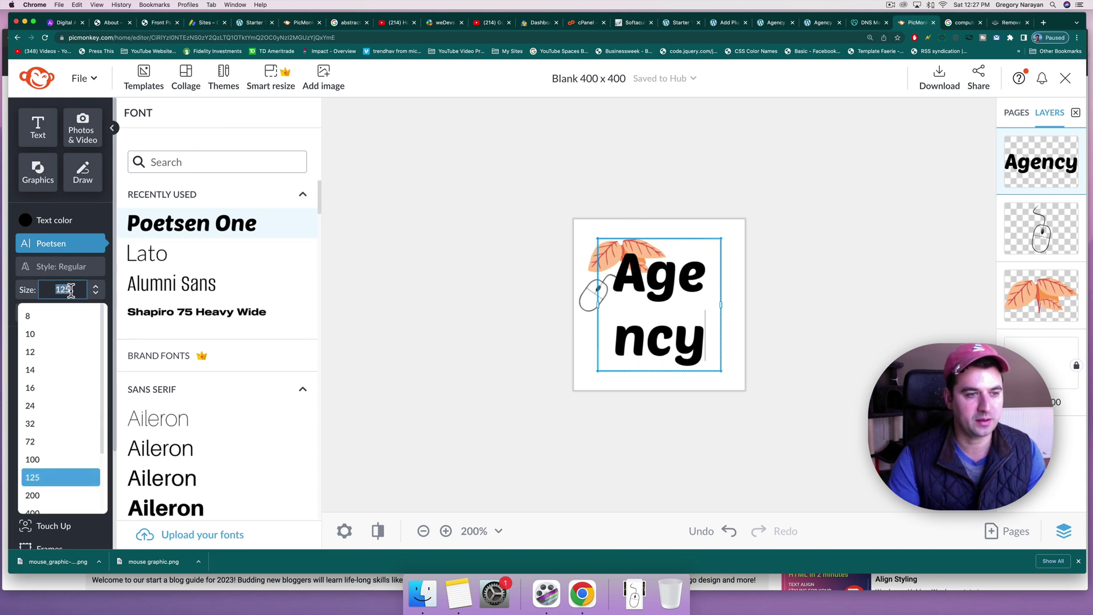
left_click(31, 442)
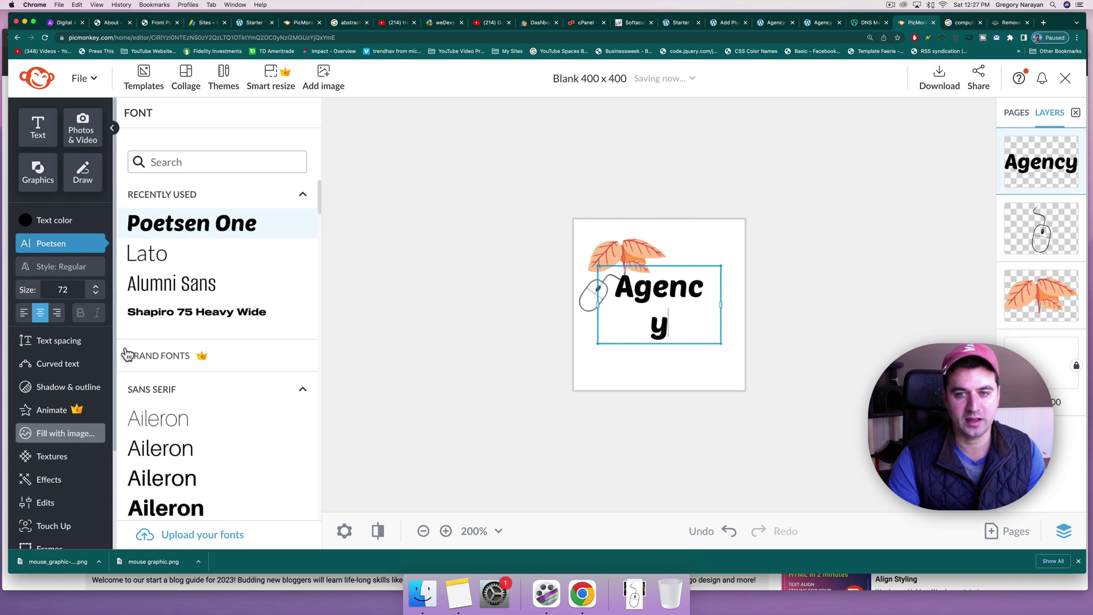
left_click(61, 289)
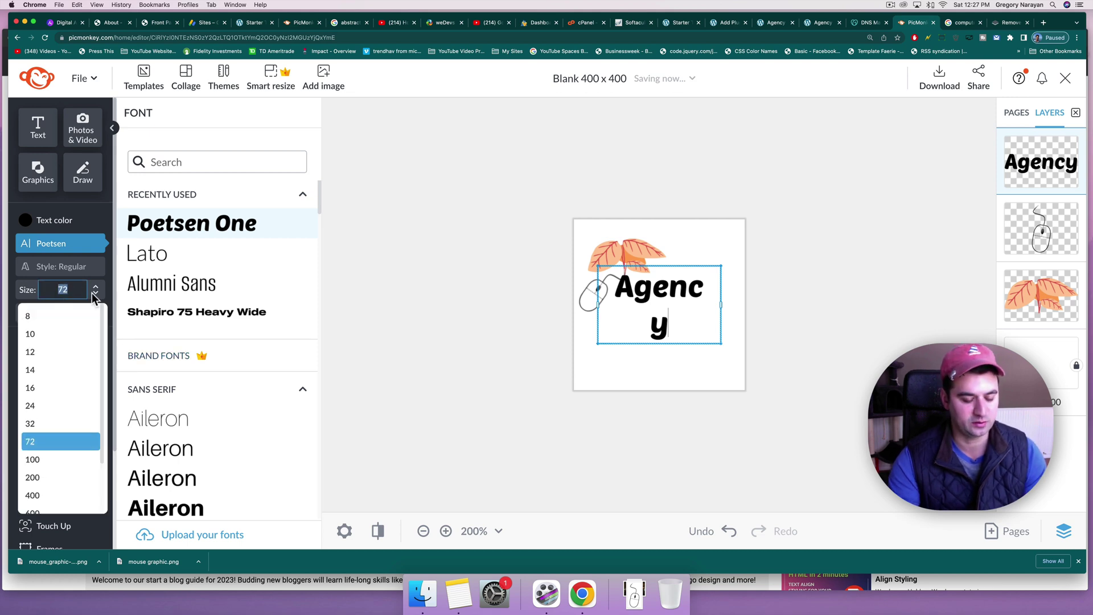
type("60")
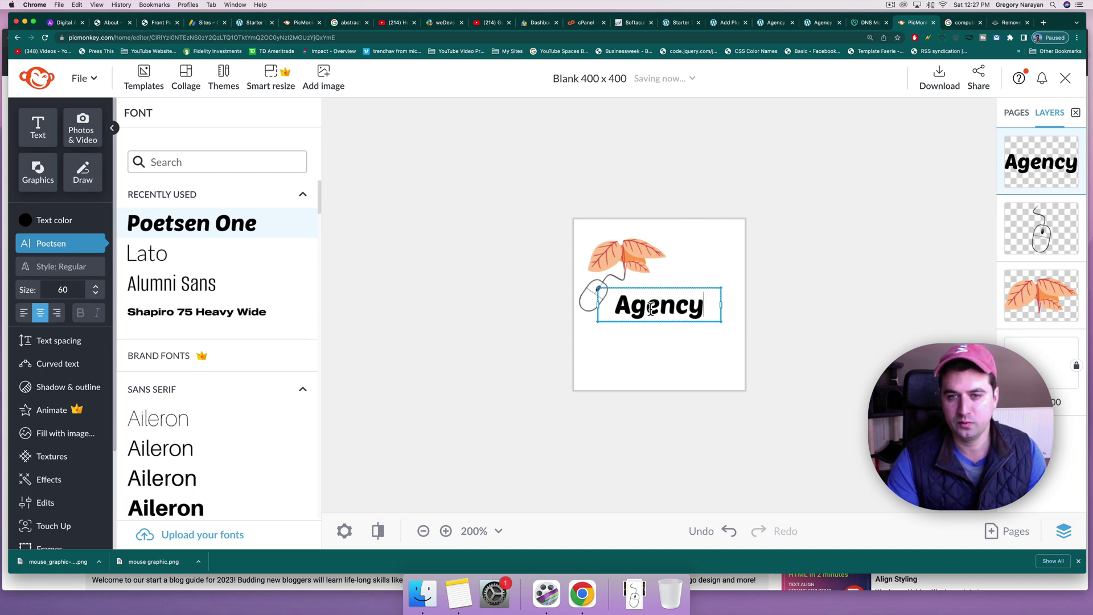
left_click_drag(682, 290, 677, 294)
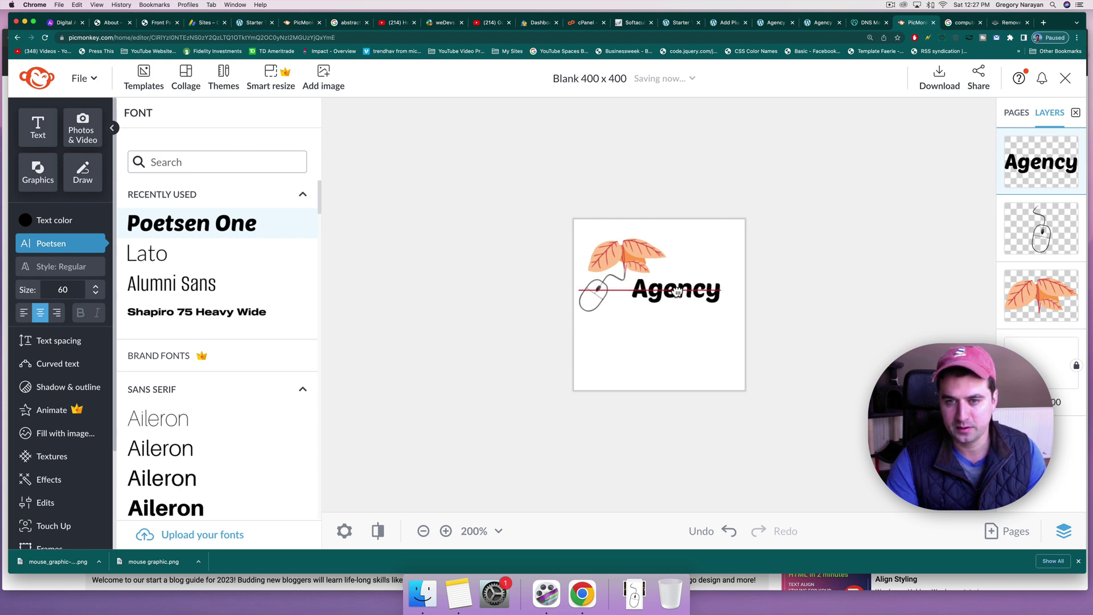
left_click_drag(677, 292, 675, 296)
left_click(669, 337)
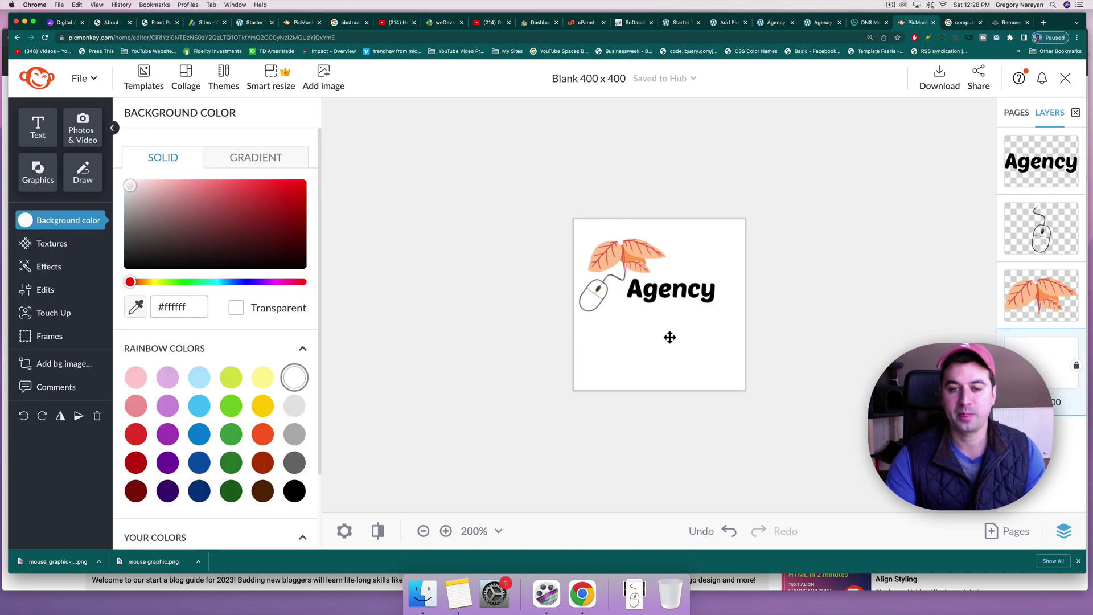
Step: Recolour the Agency text red (#e35c54), sampled with the eyedropper after trying yellow, orange and brown swatches
left_click(666, 290)
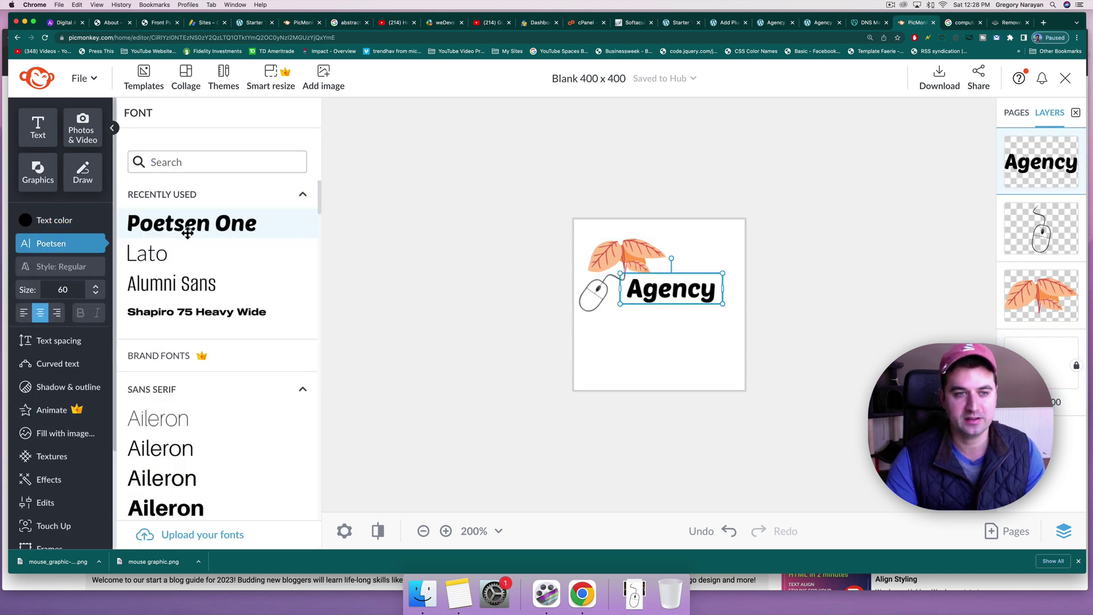
left_click(45, 224)
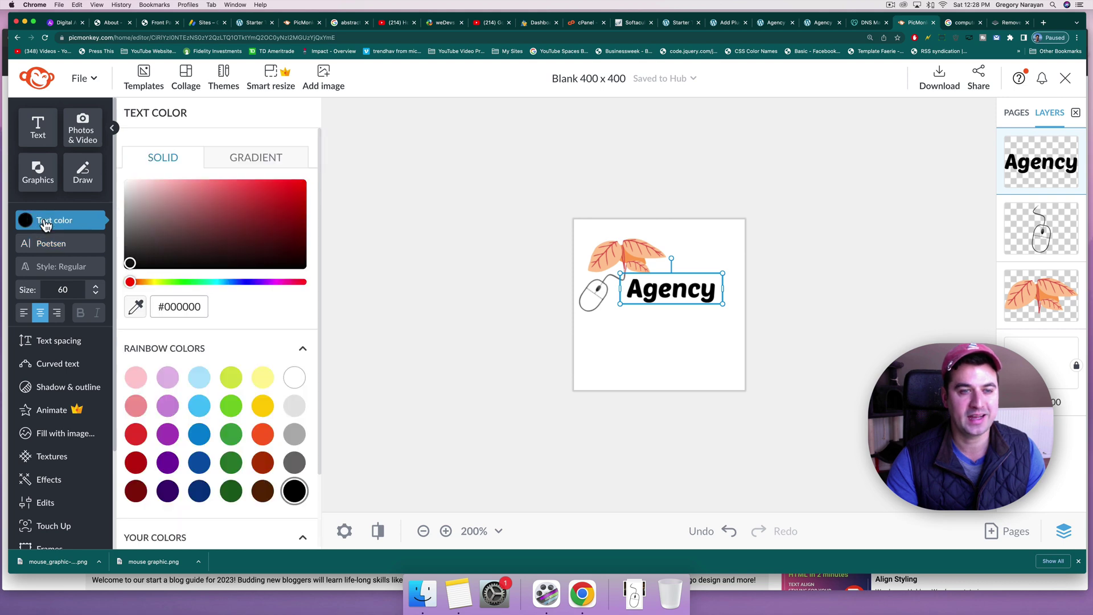
left_click(262, 405)
left_click(263, 434)
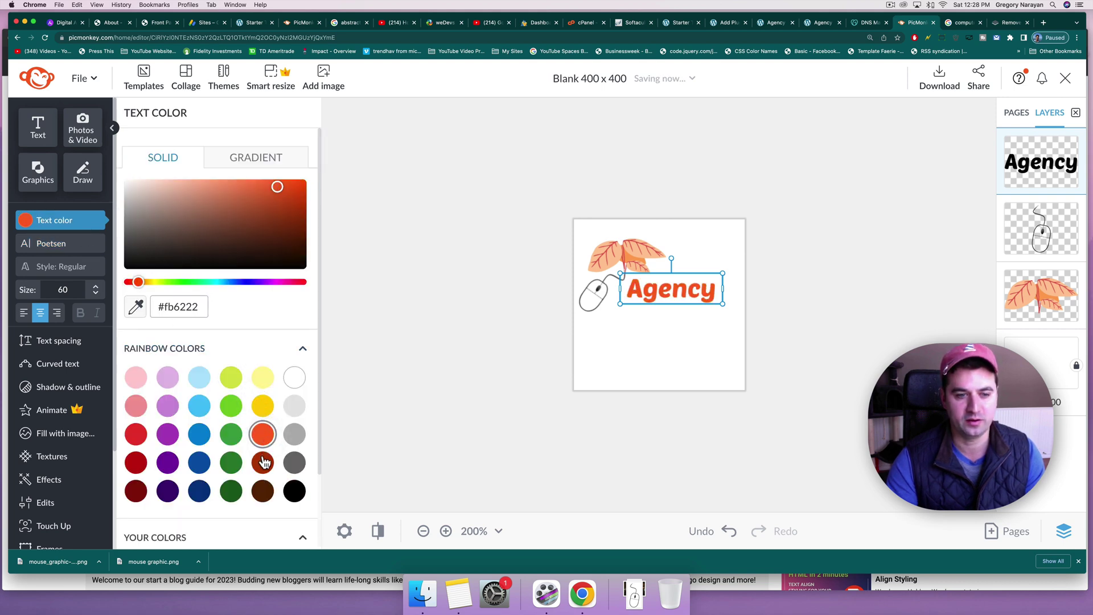
left_click(263, 462)
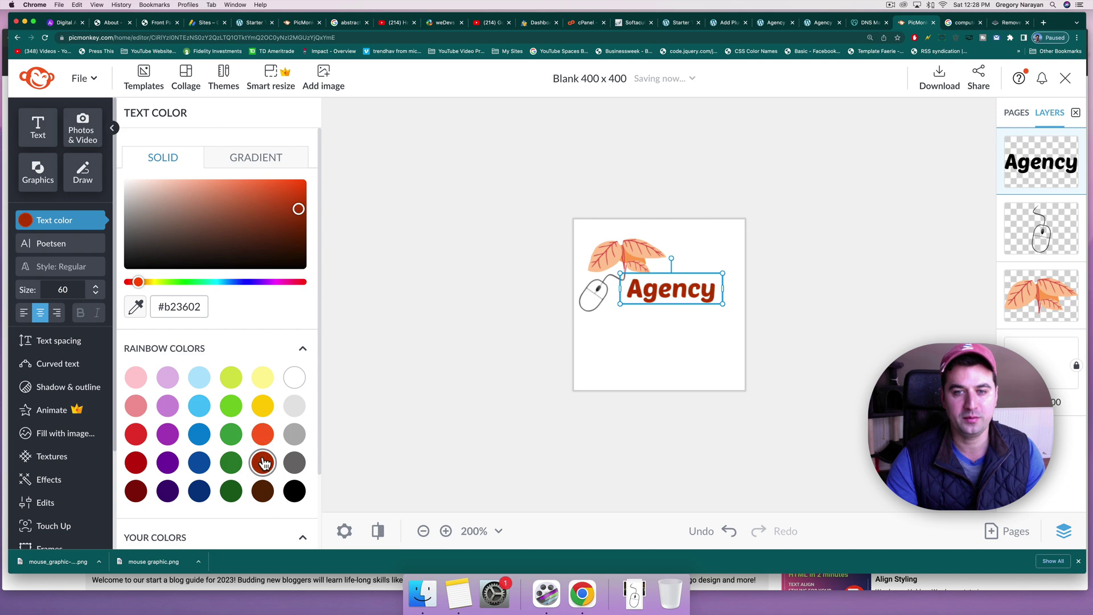
left_click(263, 492)
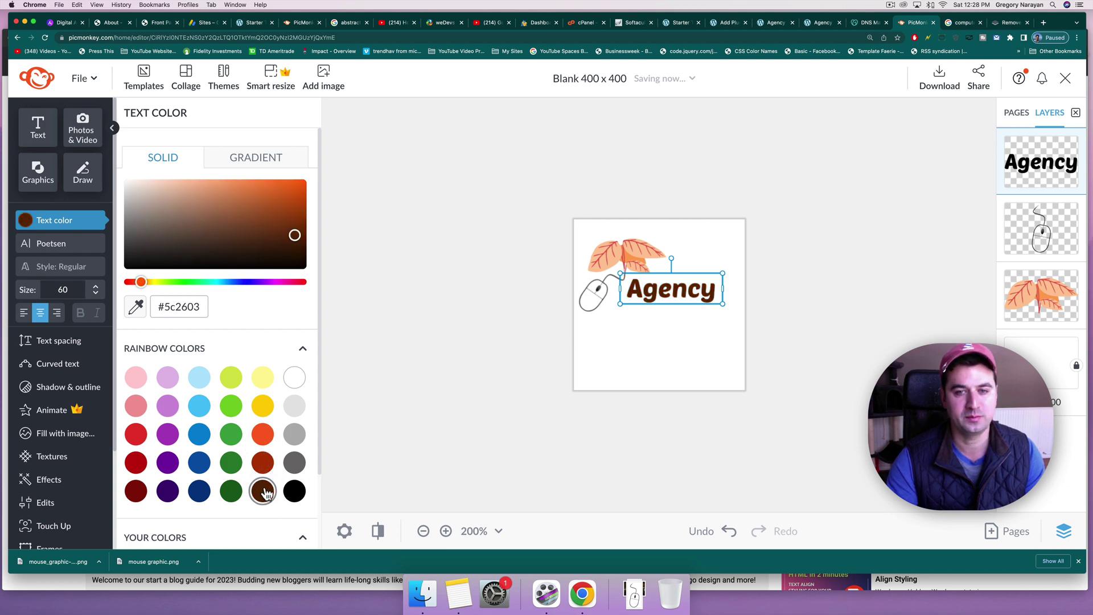
left_click(136, 308)
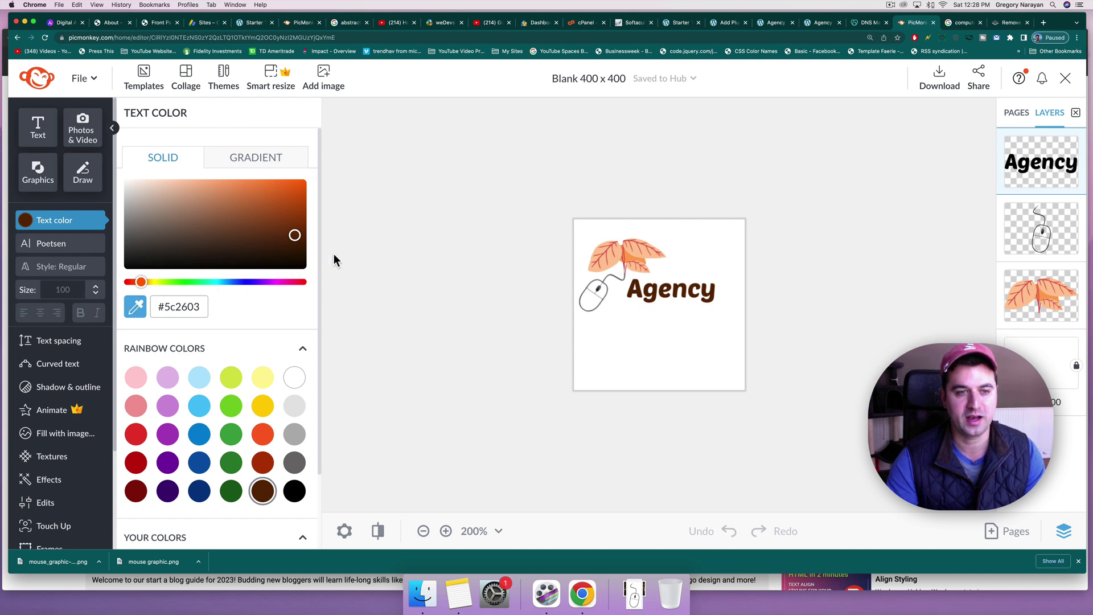
left_click(626, 241)
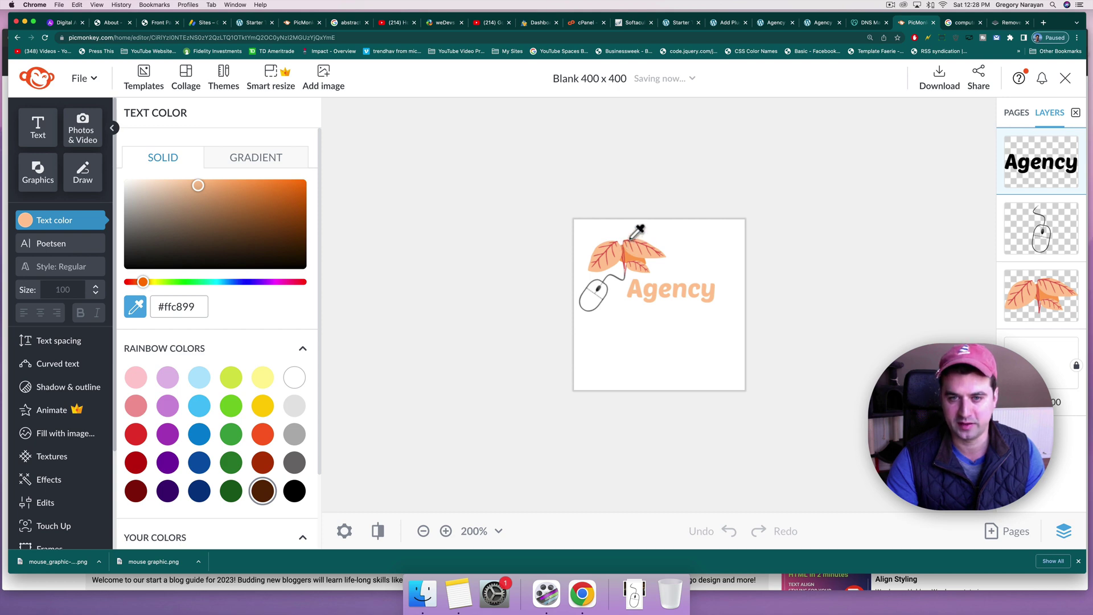
left_click(630, 240)
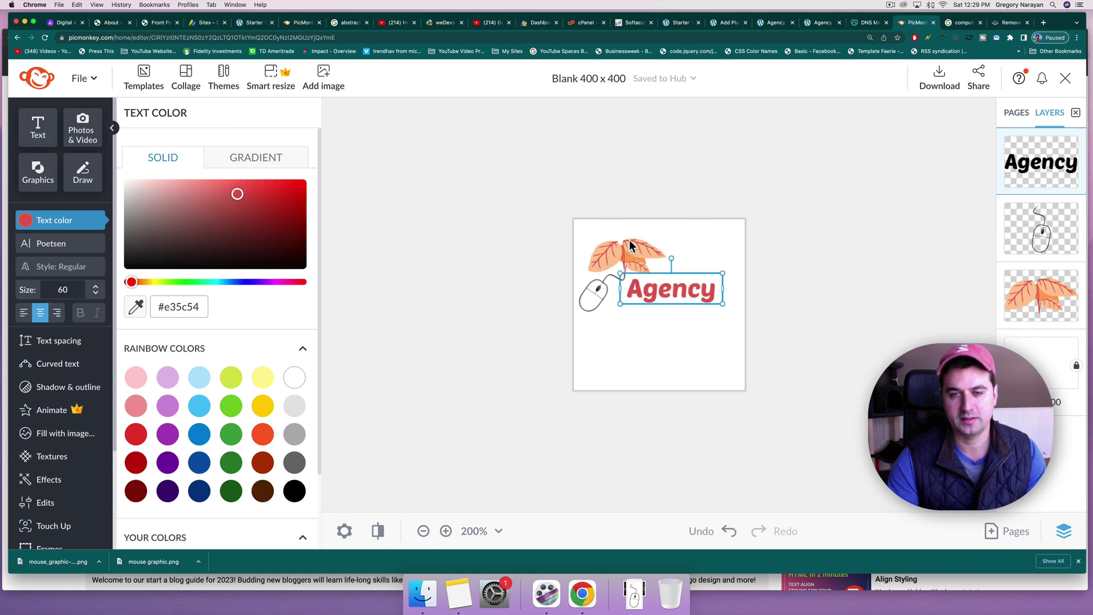
left_click(606, 358)
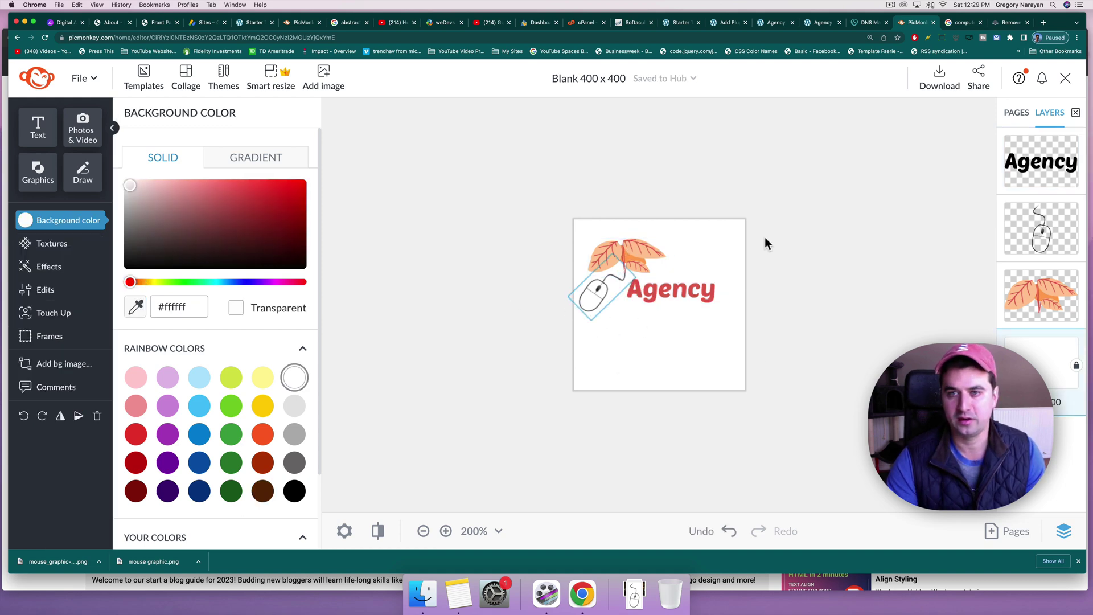
Step: Trim the canvas in from the bottom-right and top to 348 × 204 px and apply the crop
left_click(50, 291)
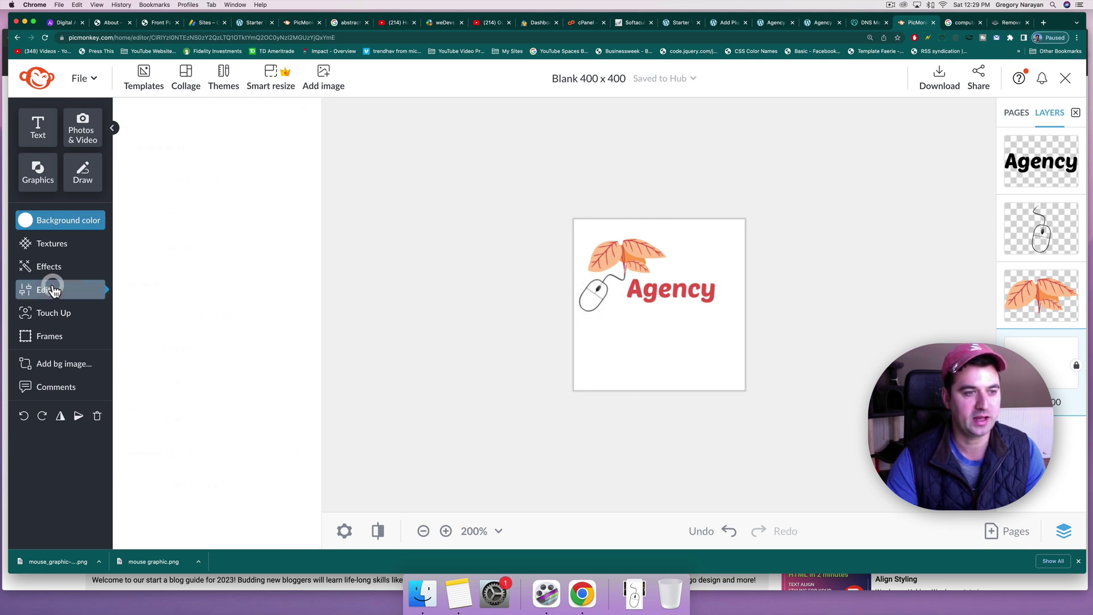
left_click(185, 179)
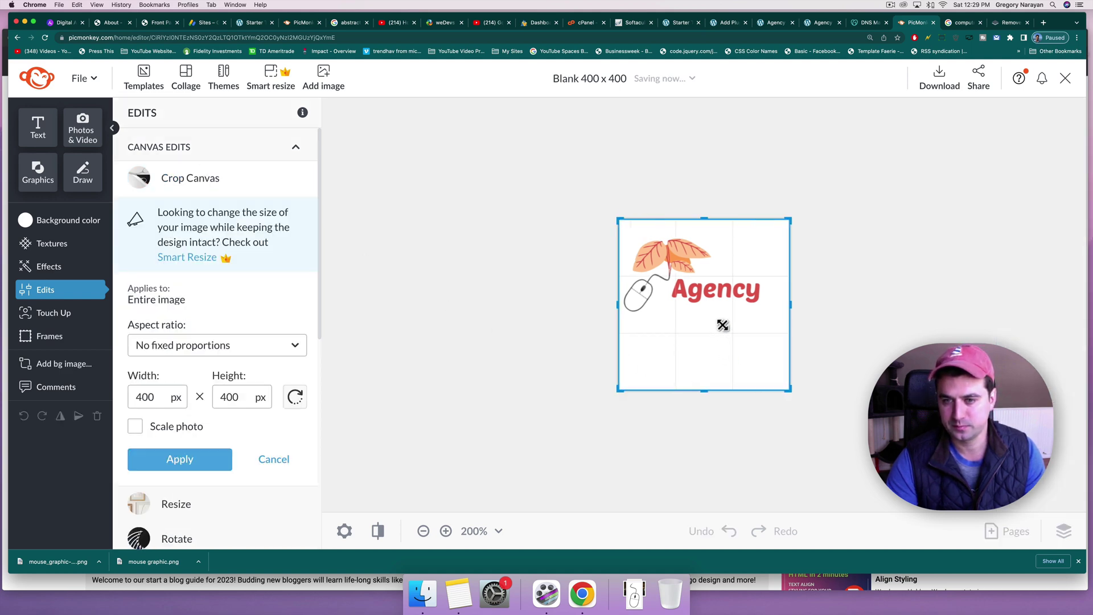
left_click_drag(789, 390, 768, 327)
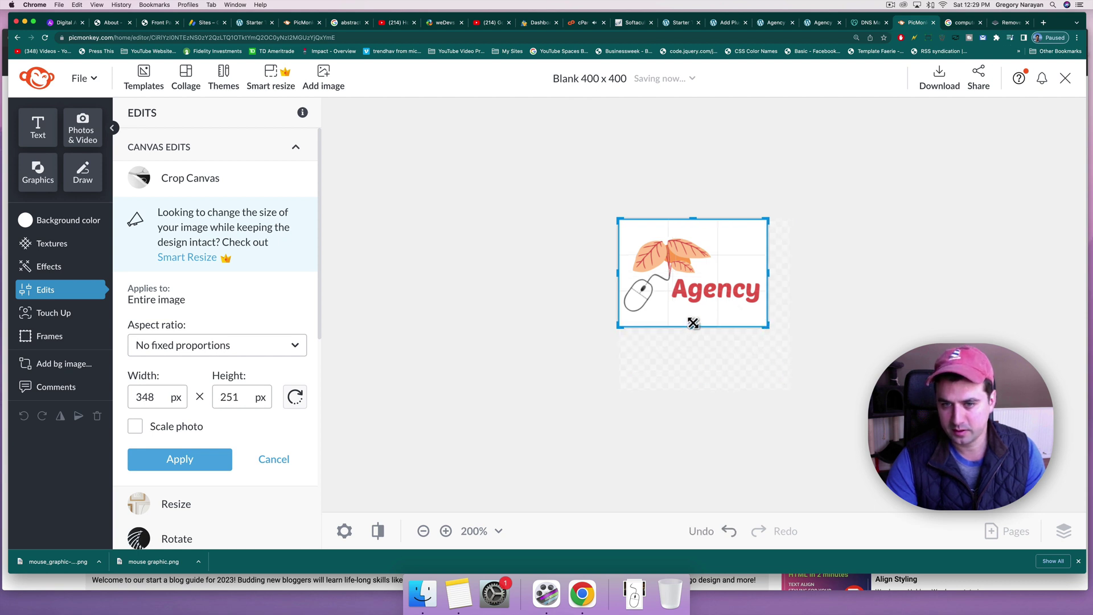
left_click_drag(693, 219, 694, 226)
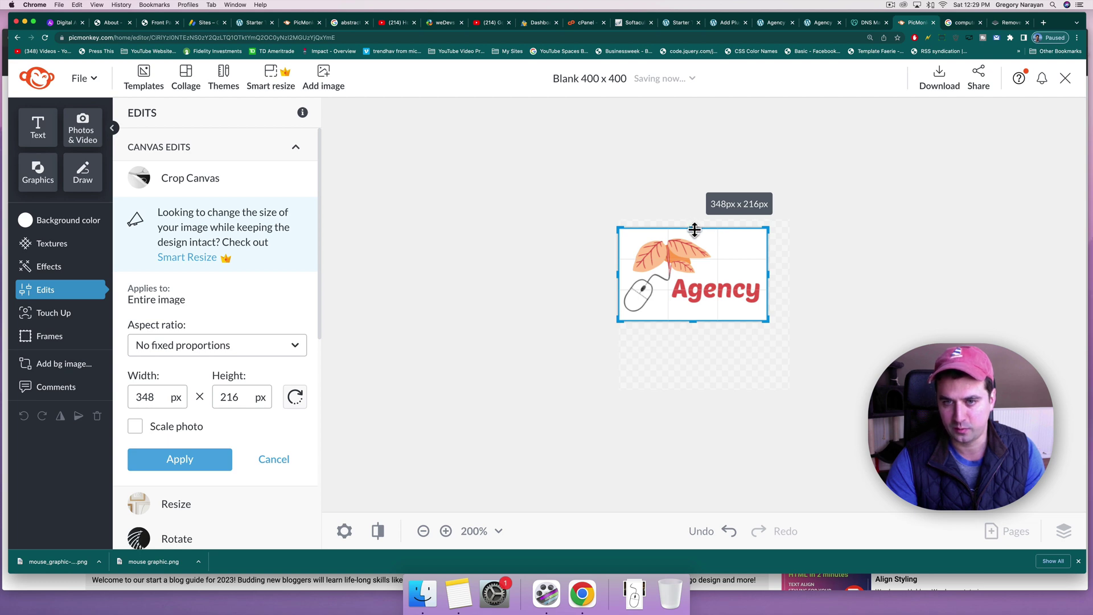
left_click_drag(694, 230, 695, 232)
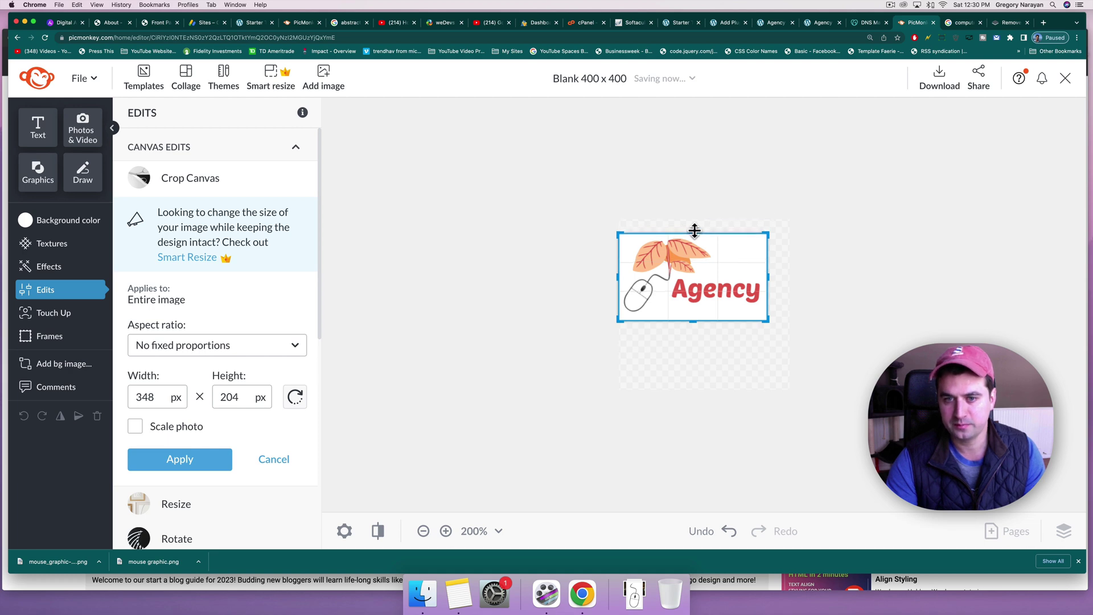
left_click(188, 468)
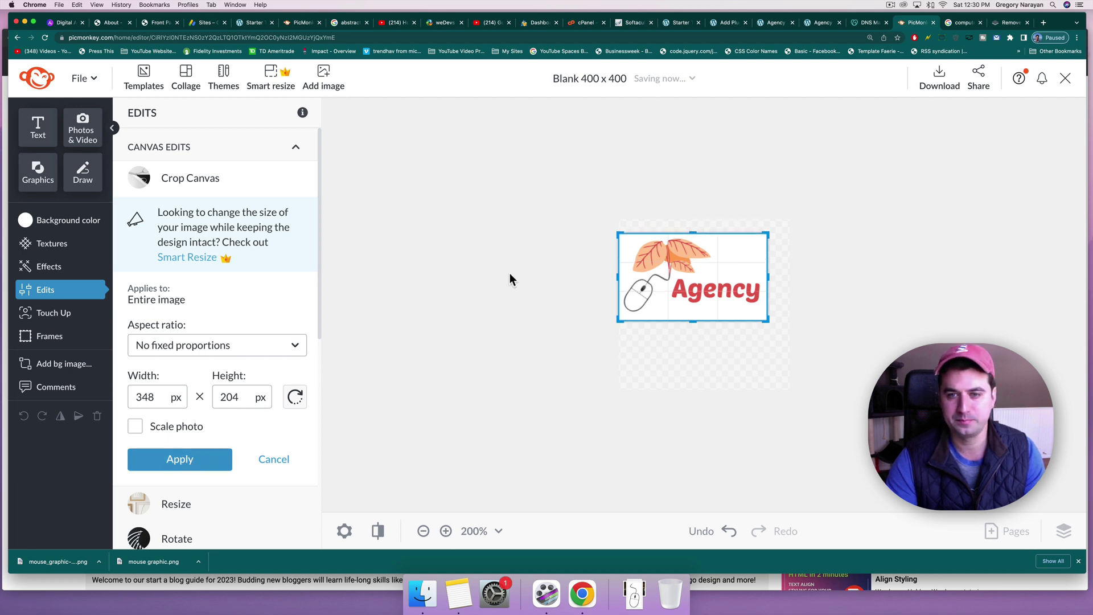
Step: Download the logo as a PNG, keeping the existing file instead of overwriting it
left_click(939, 80)
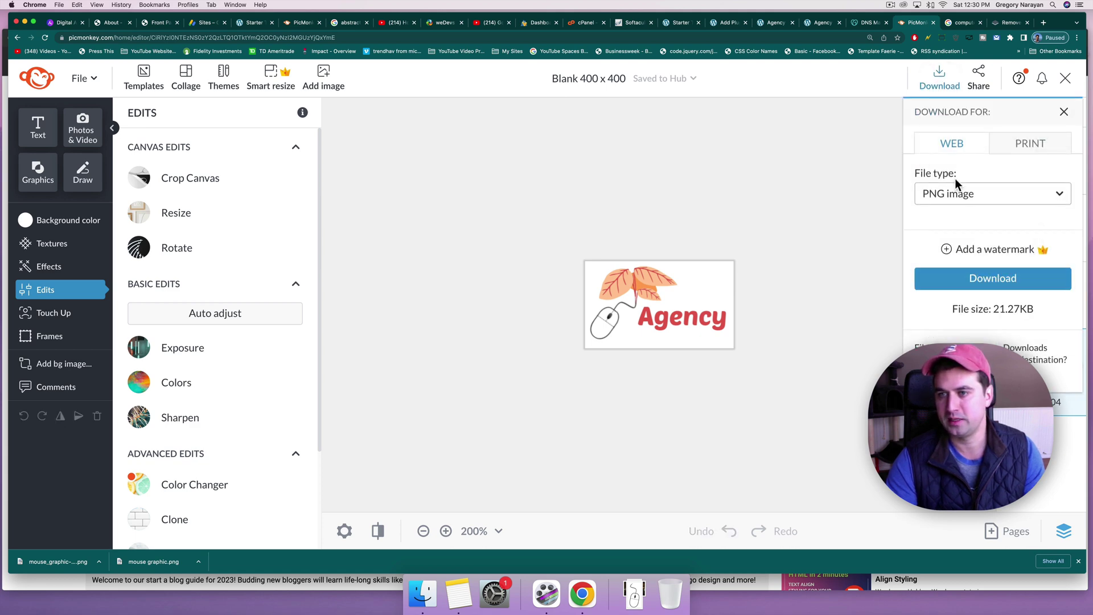
left_click(979, 280)
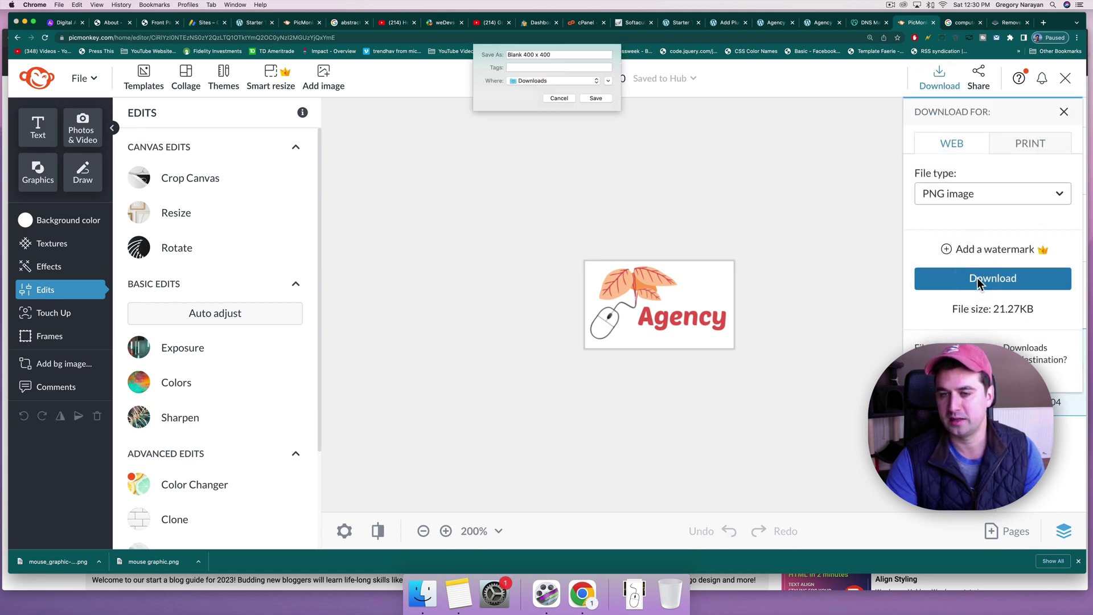
type("ange")
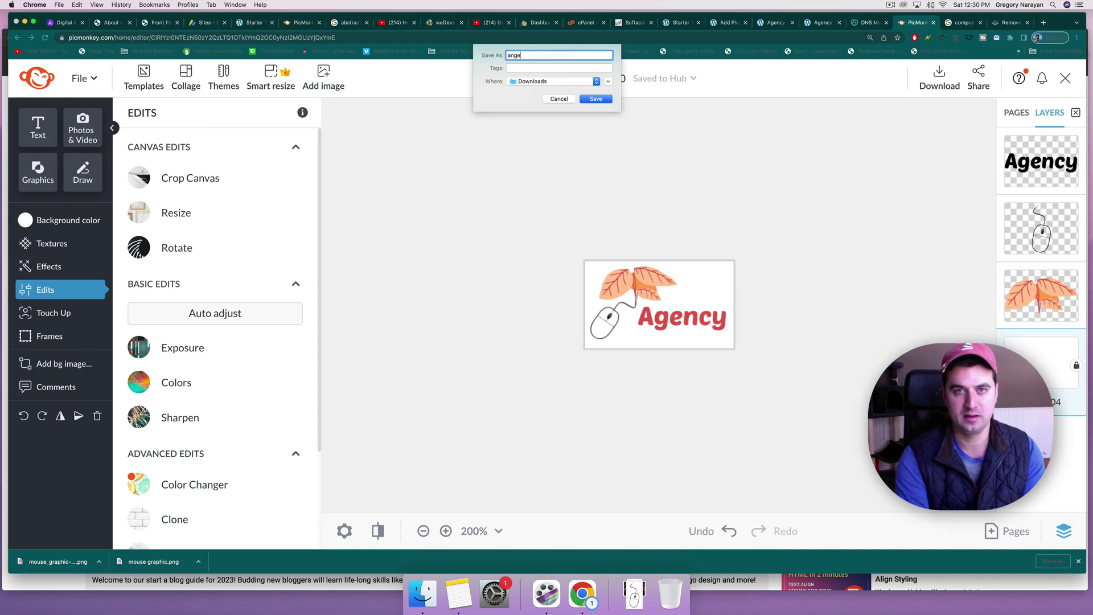
type("cy logo v1")
key("Return")
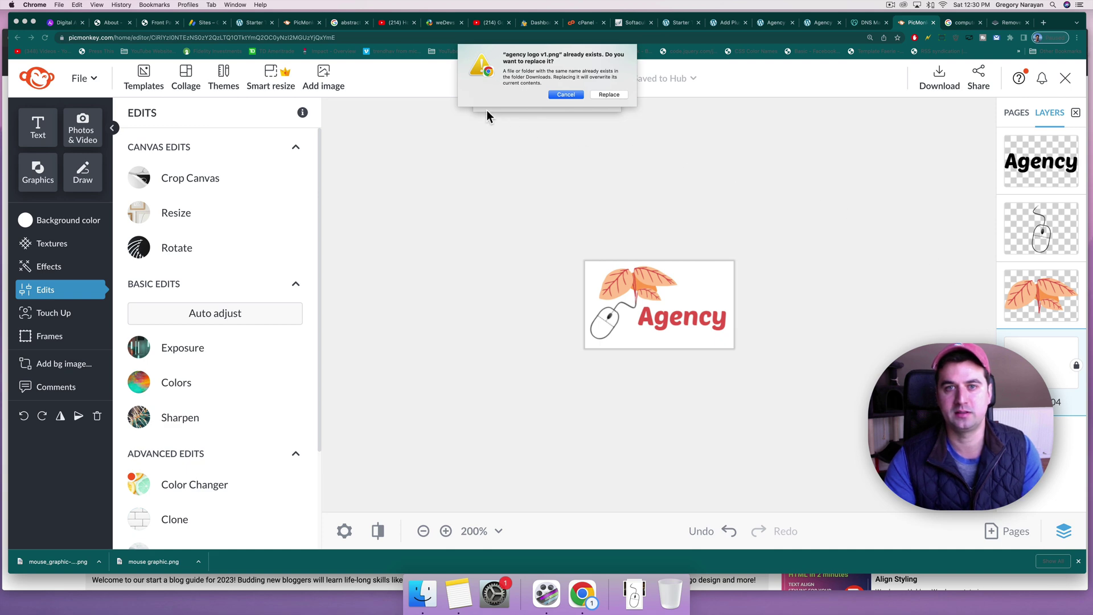
left_click(566, 95)
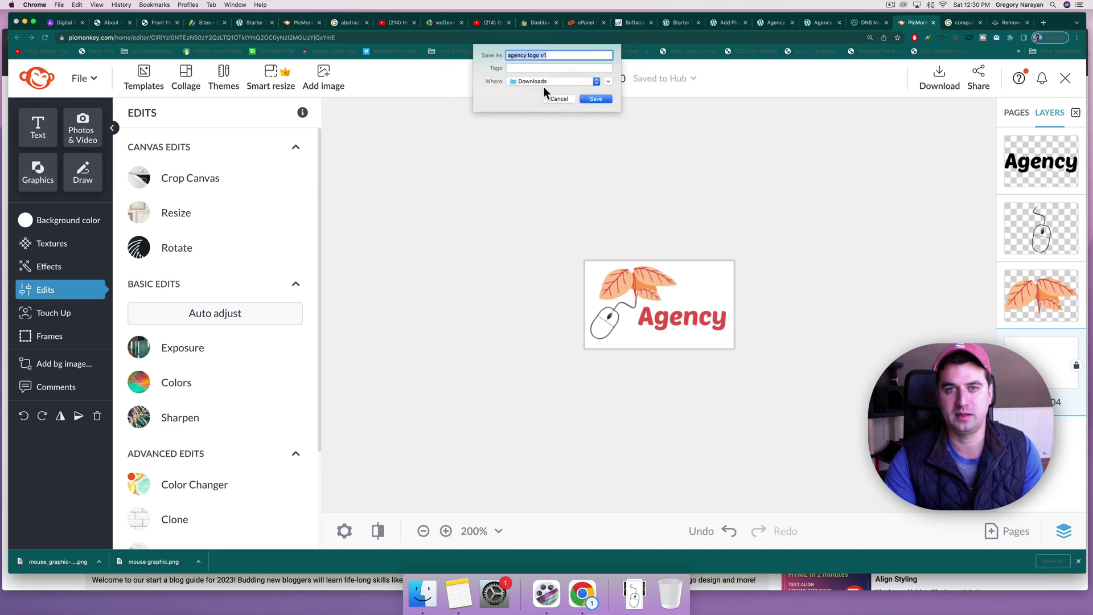
Step: Rename the download to 'agency logo v2' and save it into Downloads
left_click(550, 57)
key("BackSpace")
type("2")
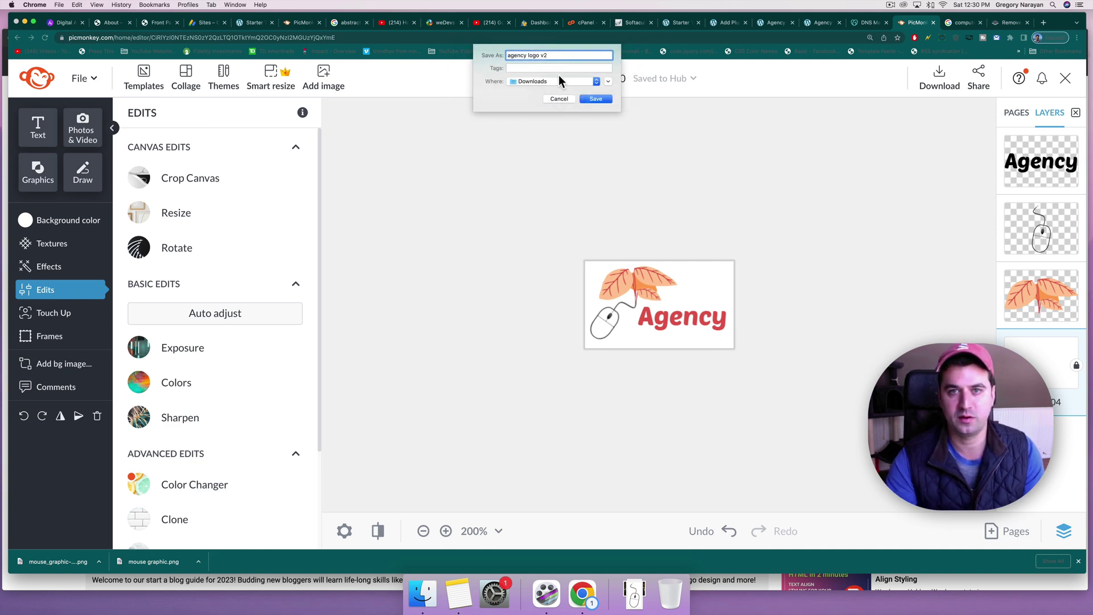
left_click(596, 99)
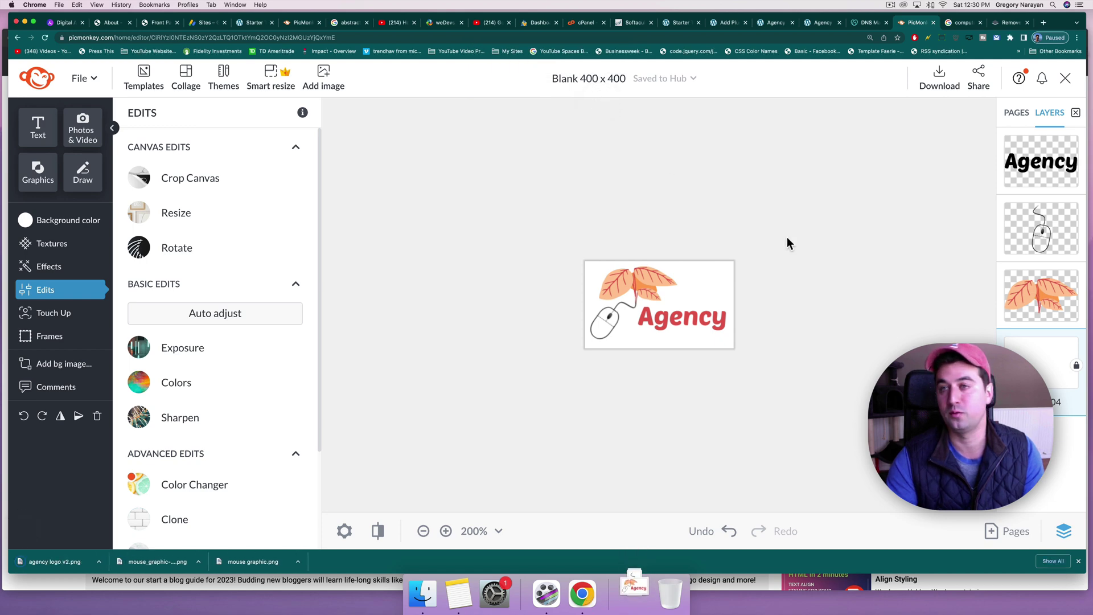
left_click(890, 6)
left_click(878, 28)
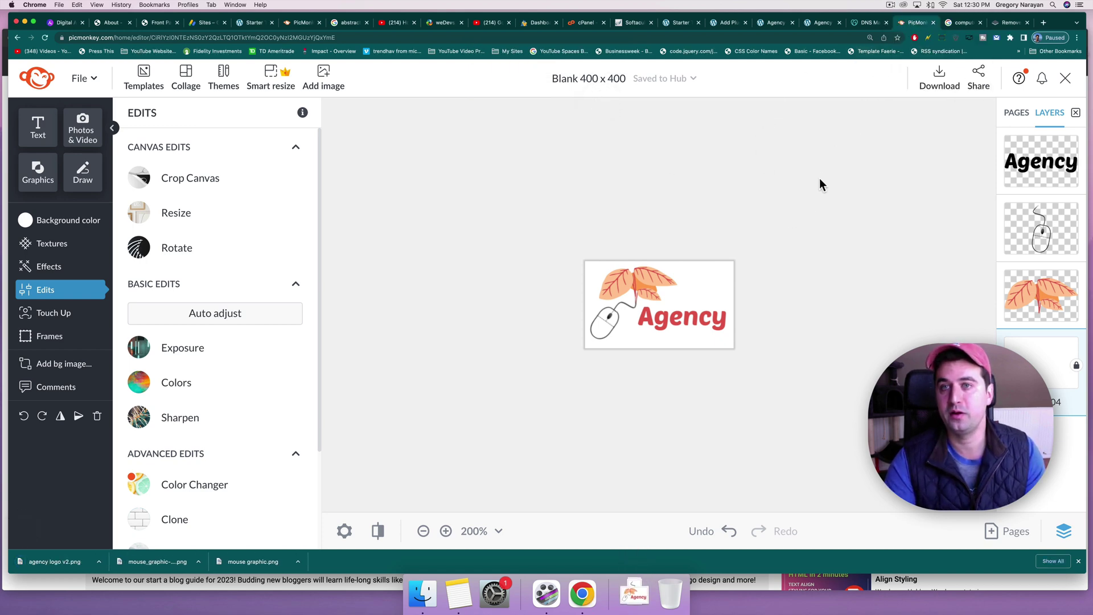
Step: Open the WordPress Customizer's Header Builder and its Site Title & Logo settings
left_click(770, 23)
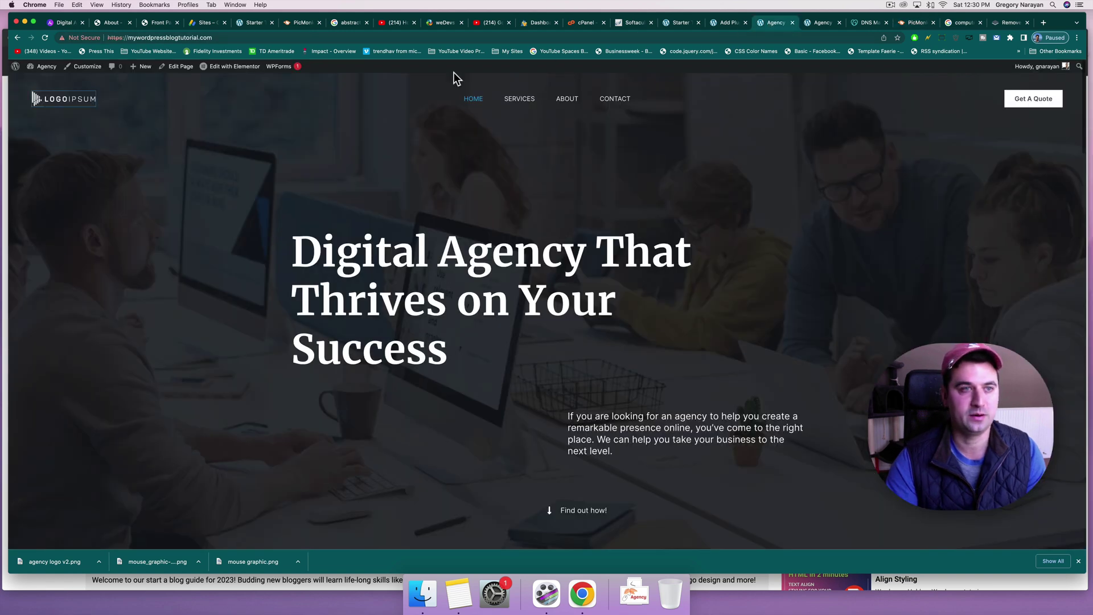
left_click(88, 68)
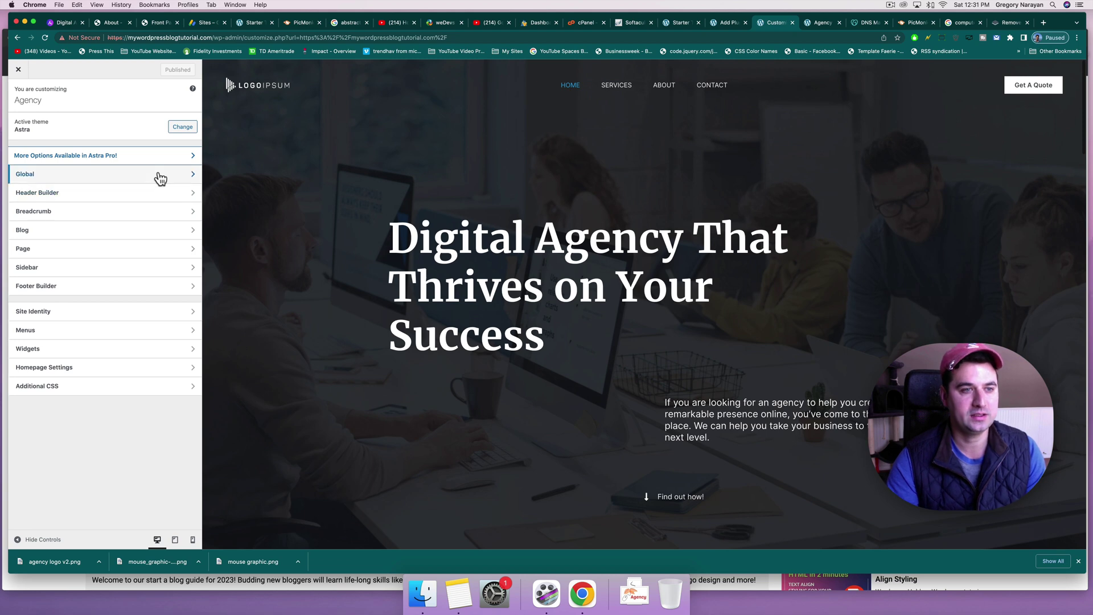
left_click(154, 203)
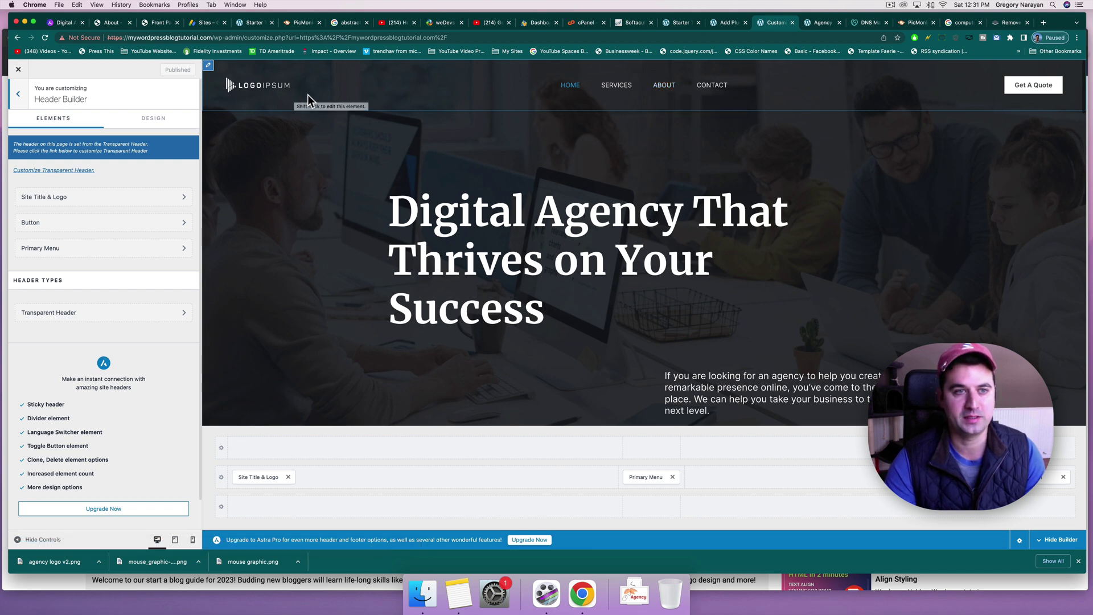
left_click(131, 200)
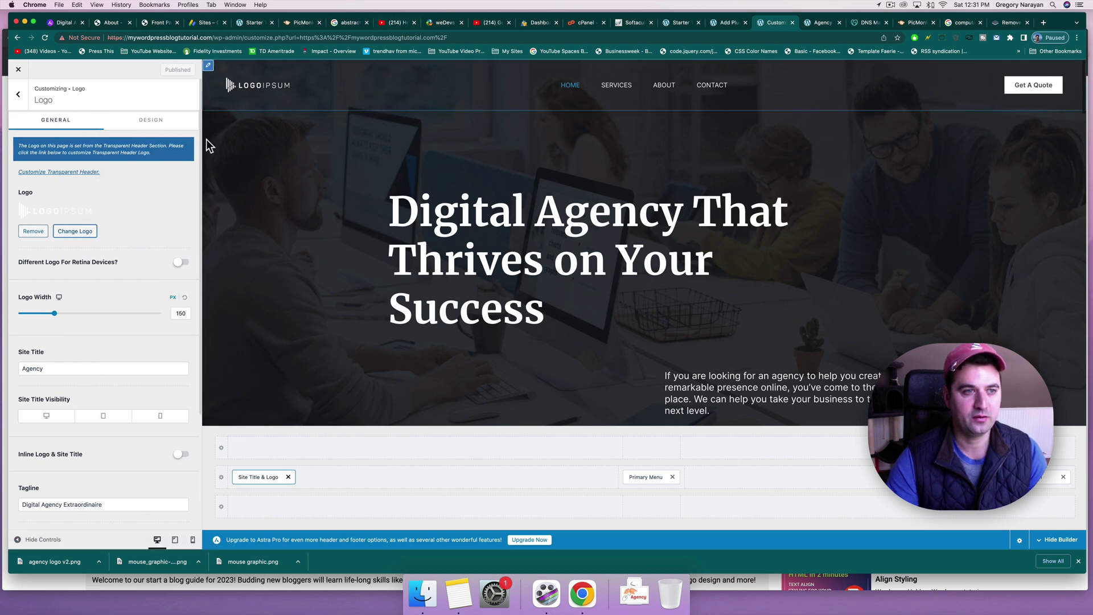
Step: Swap the placeholder logo for an uncropped upload of agency logo v2.png, then go back to PicMonkey
left_click(34, 232)
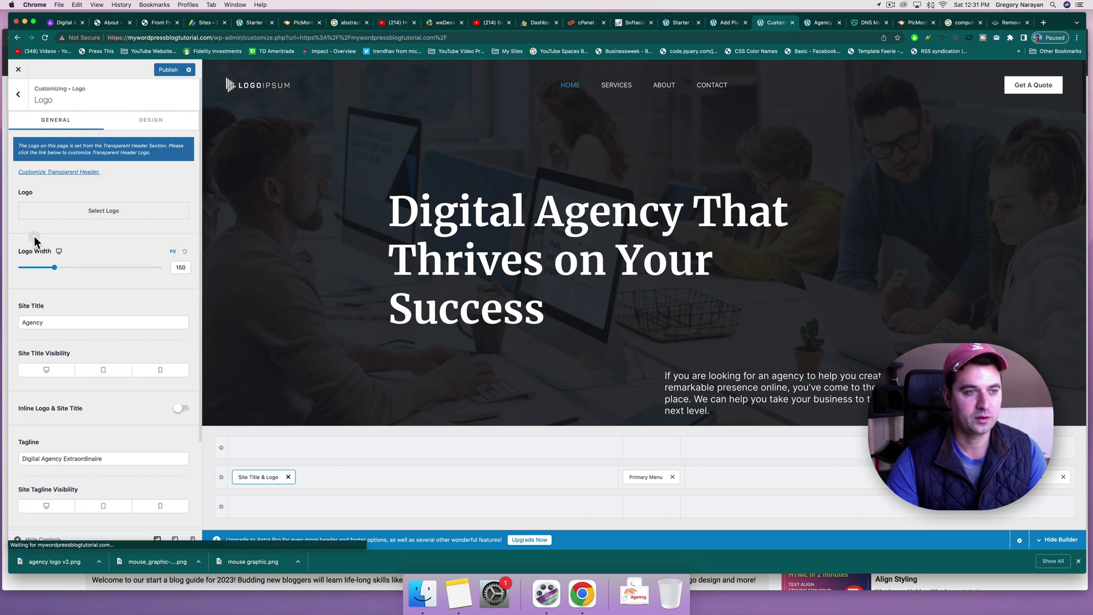
left_click(102, 209)
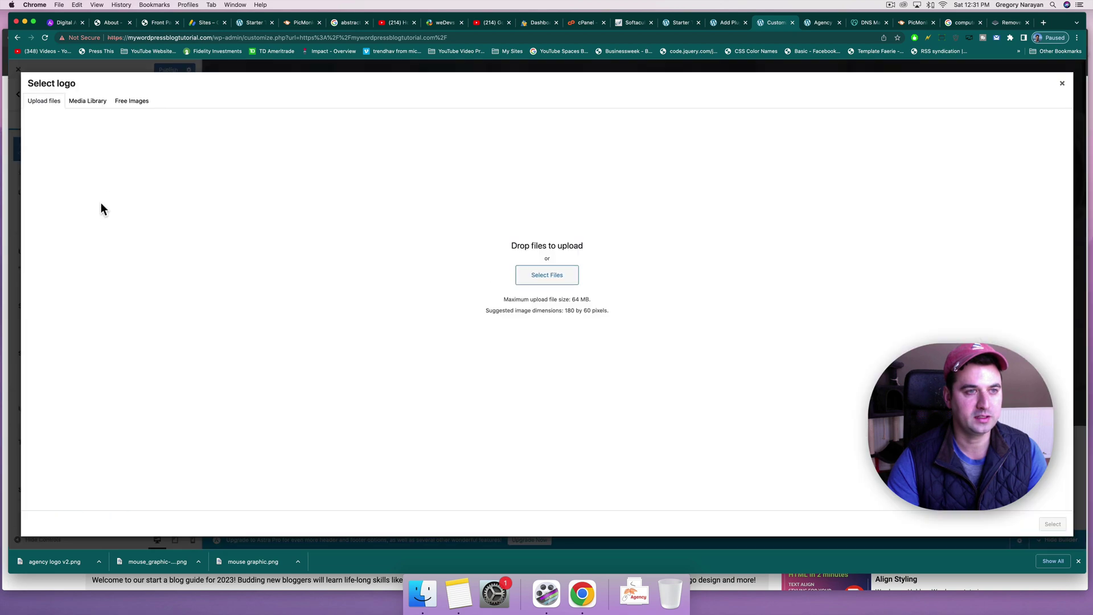
left_click(549, 274)
double_click(361, 78)
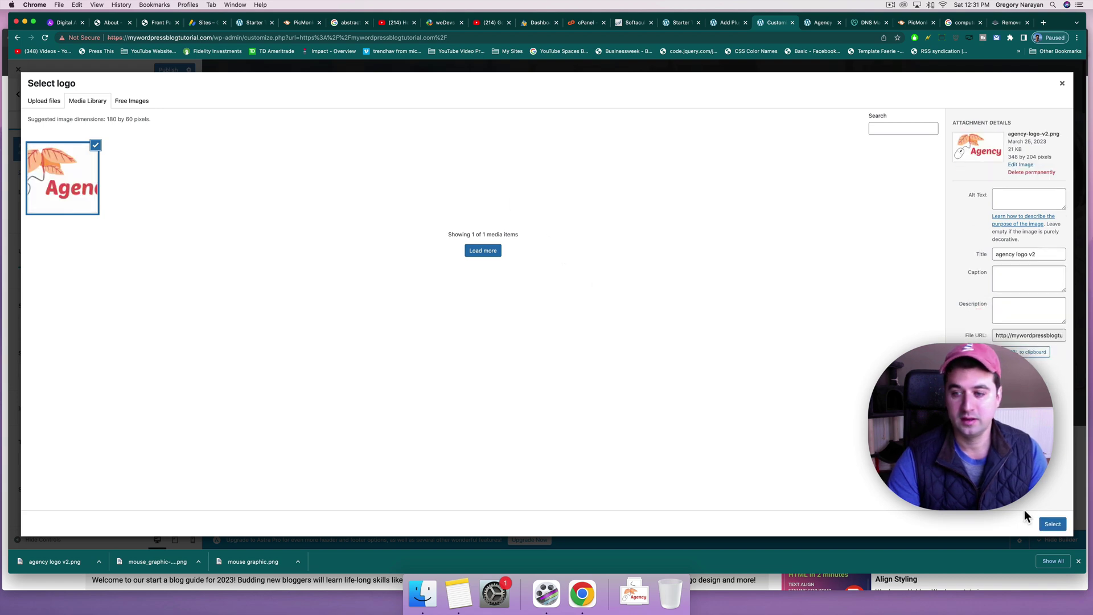
left_click(1053, 524)
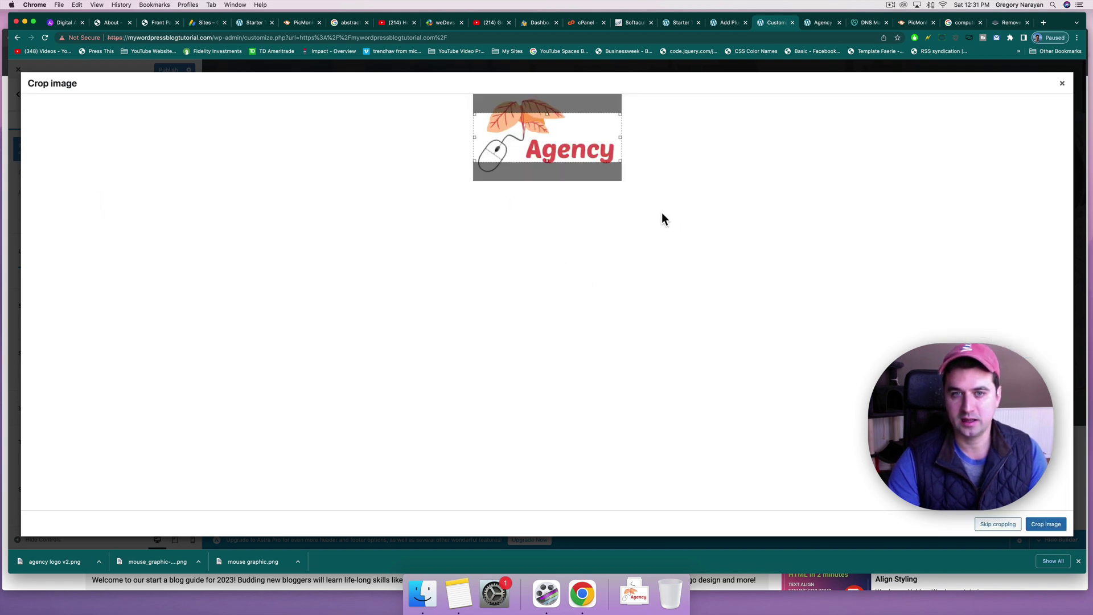
left_click(998, 525)
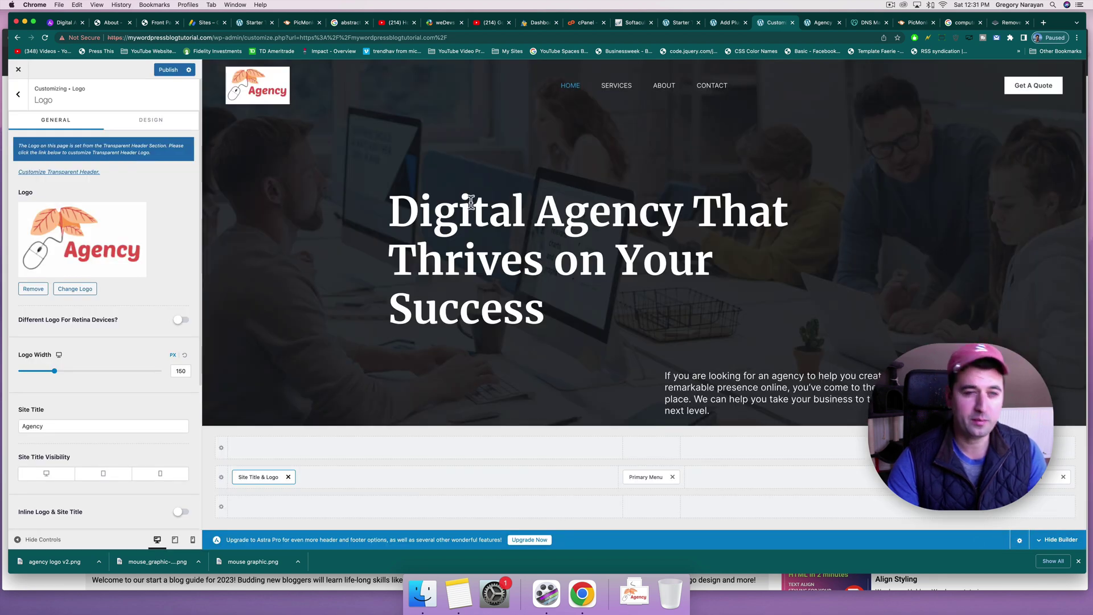
left_click(917, 24)
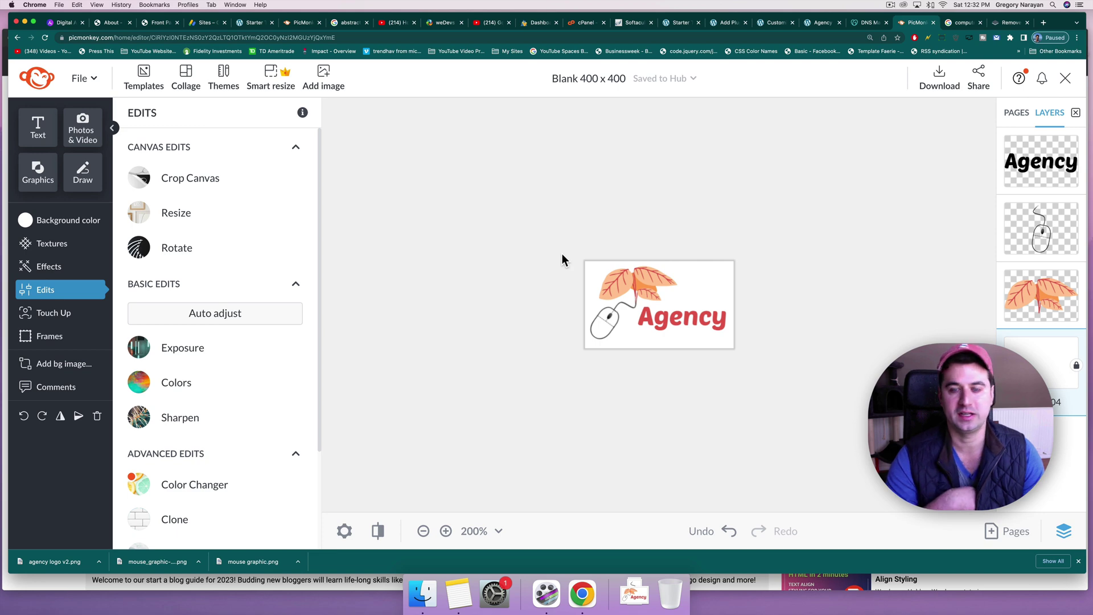
Step: Make the logo background transparent and download it as the PNG 'agency logo v3'
left_click(62, 226)
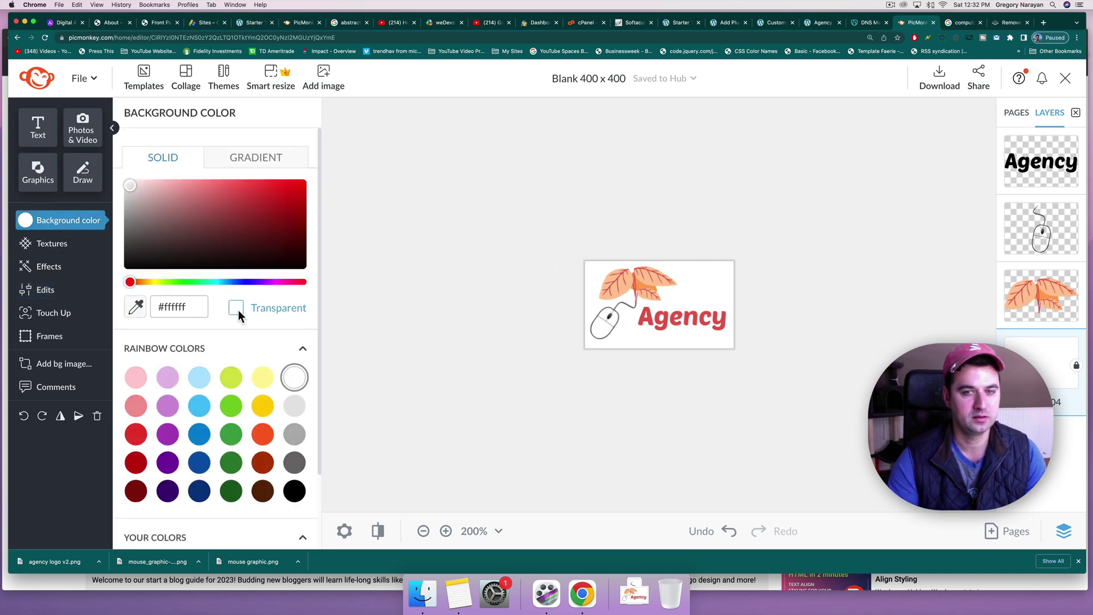
left_click(238, 311)
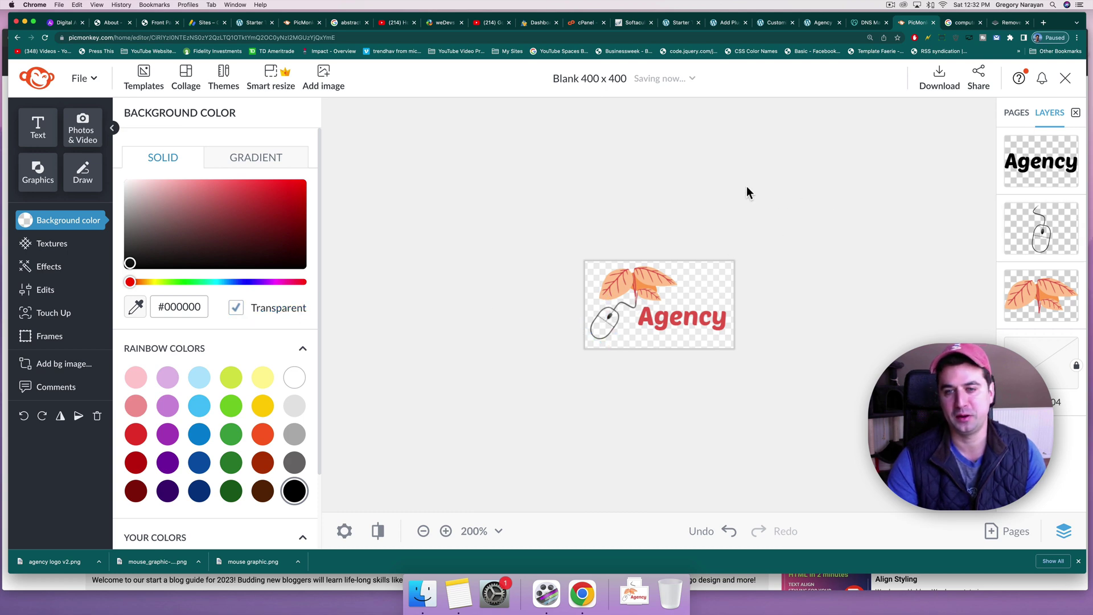
left_click(940, 80)
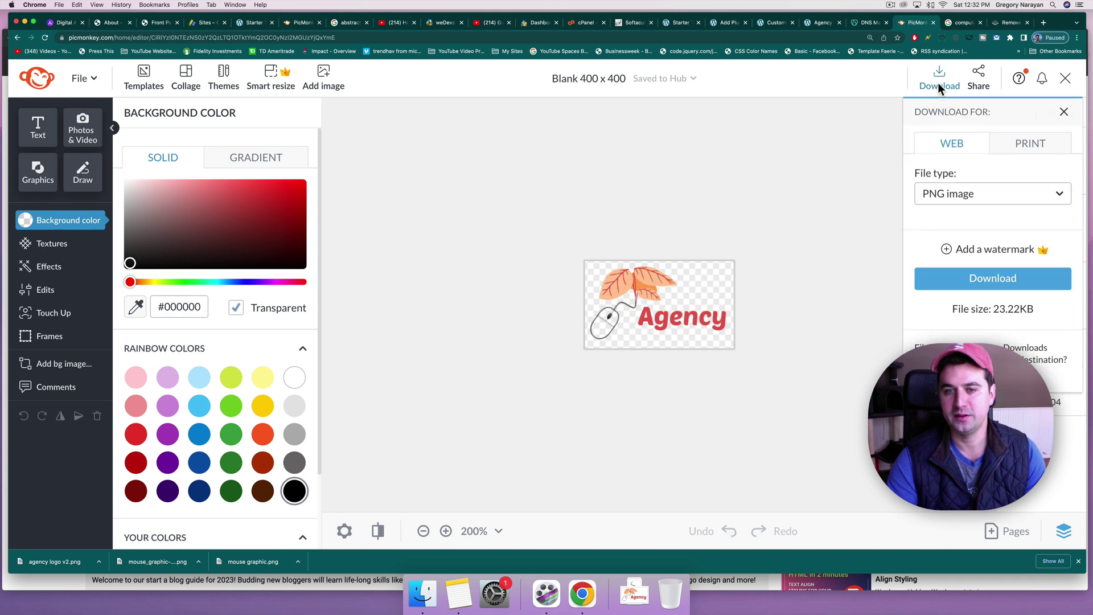
left_click(971, 277)
type("agency logo v3")
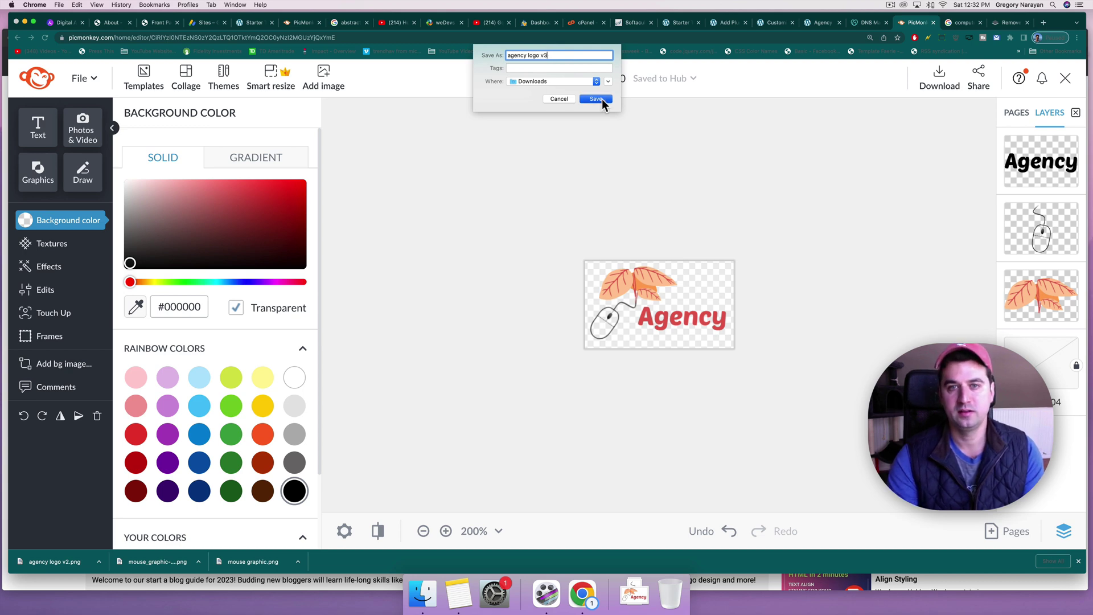
left_click(596, 99)
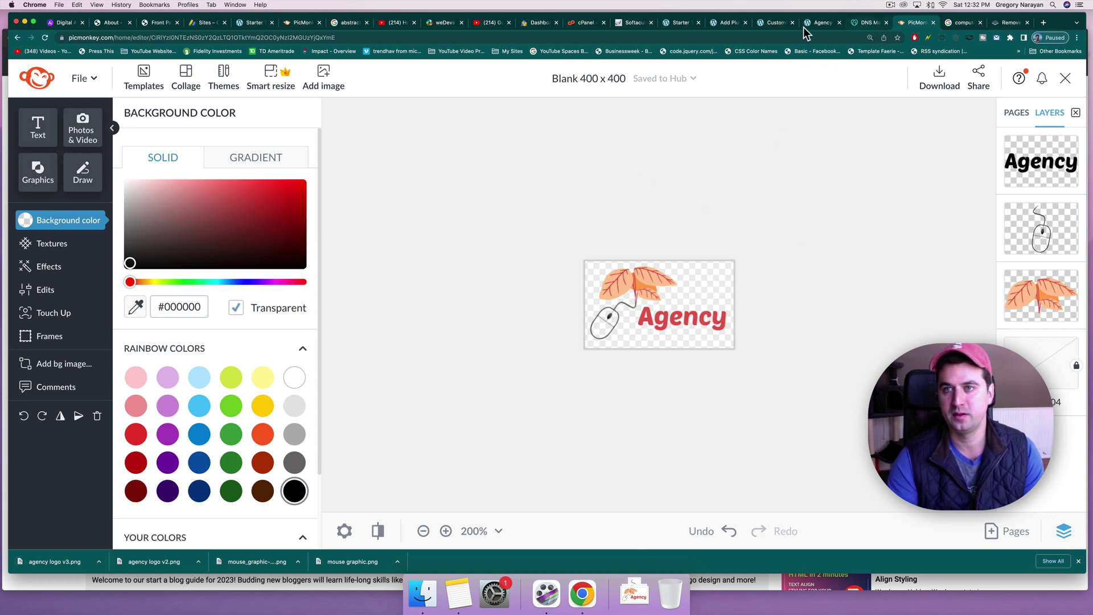
Step: Upload agency logo v3.png as the new WordPress site logo, left uncropped
left_click(821, 25)
left_click(771, 24)
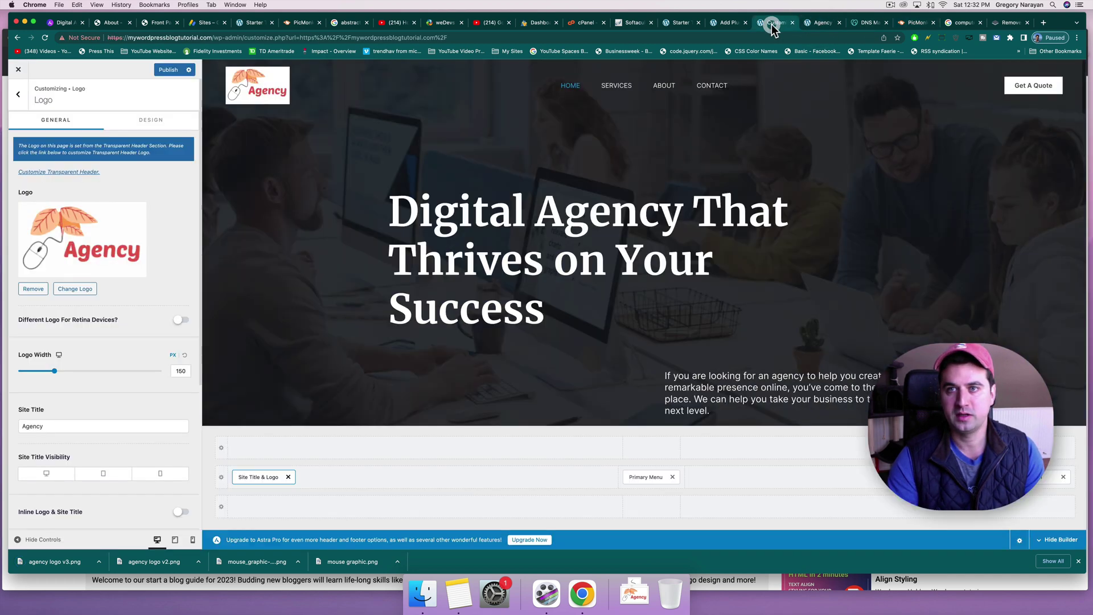
left_click(75, 288)
left_click(44, 106)
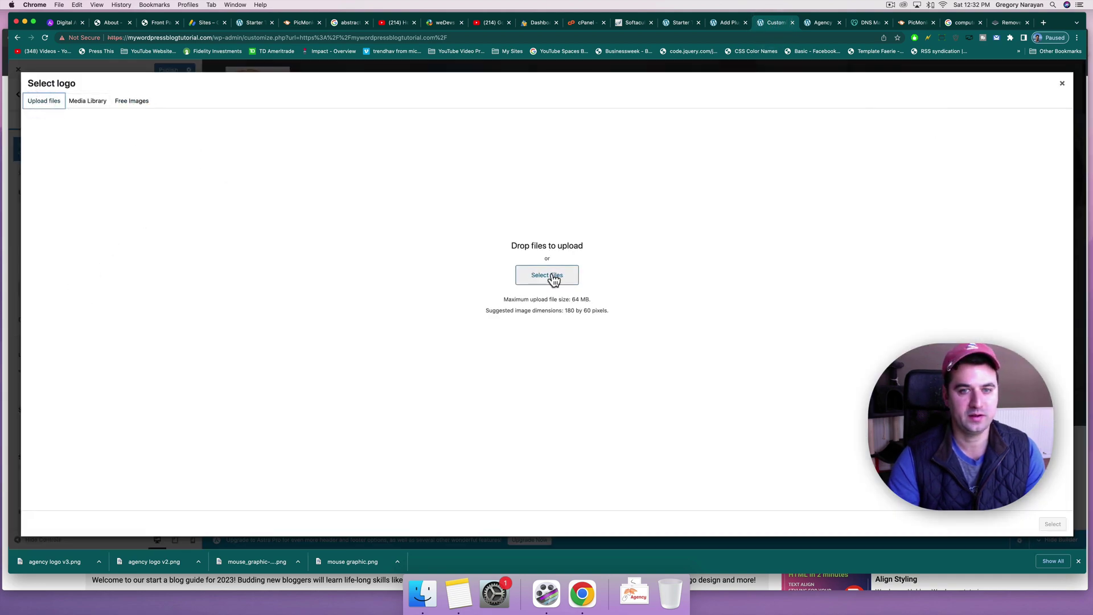
left_click(553, 276)
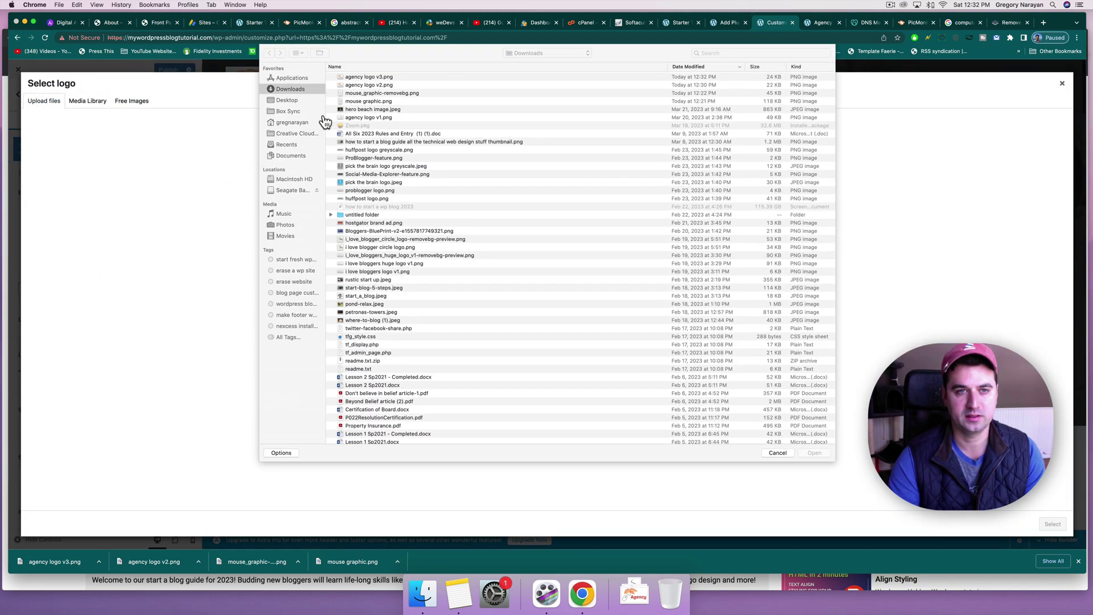
double_click(360, 77)
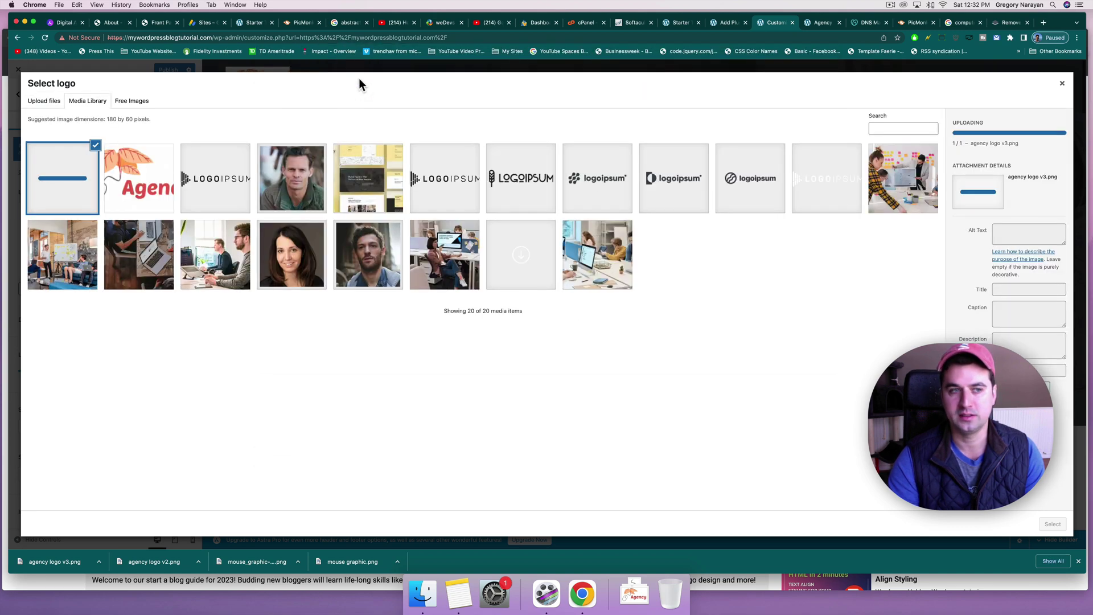
left_click(1053, 525)
left_click(985, 525)
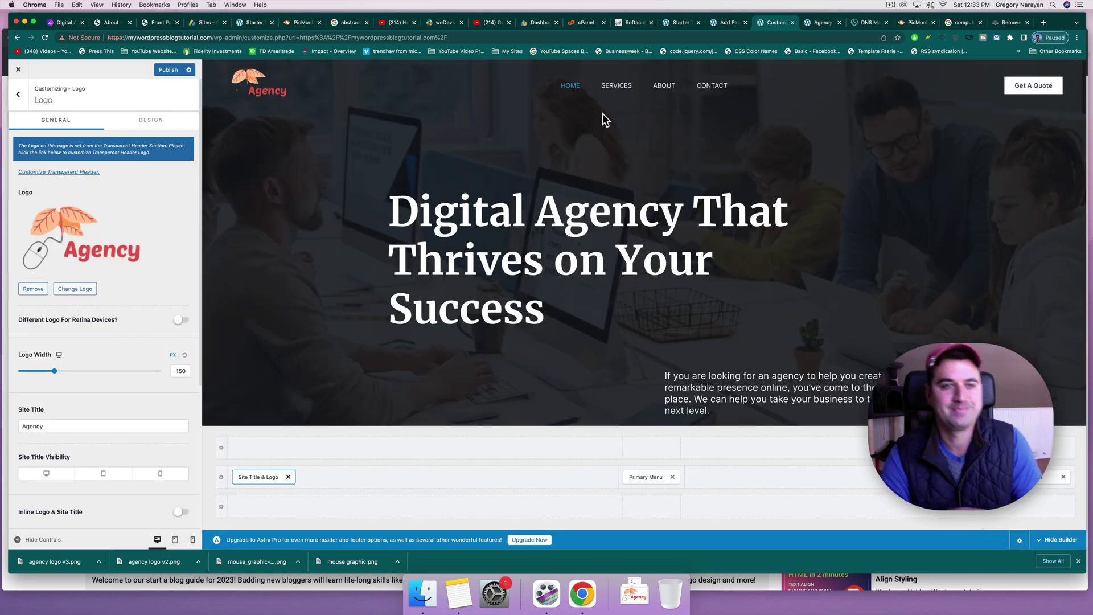
Step: Back in PicMonkey, select and then deselect the mouse graphic
left_click(913, 24)
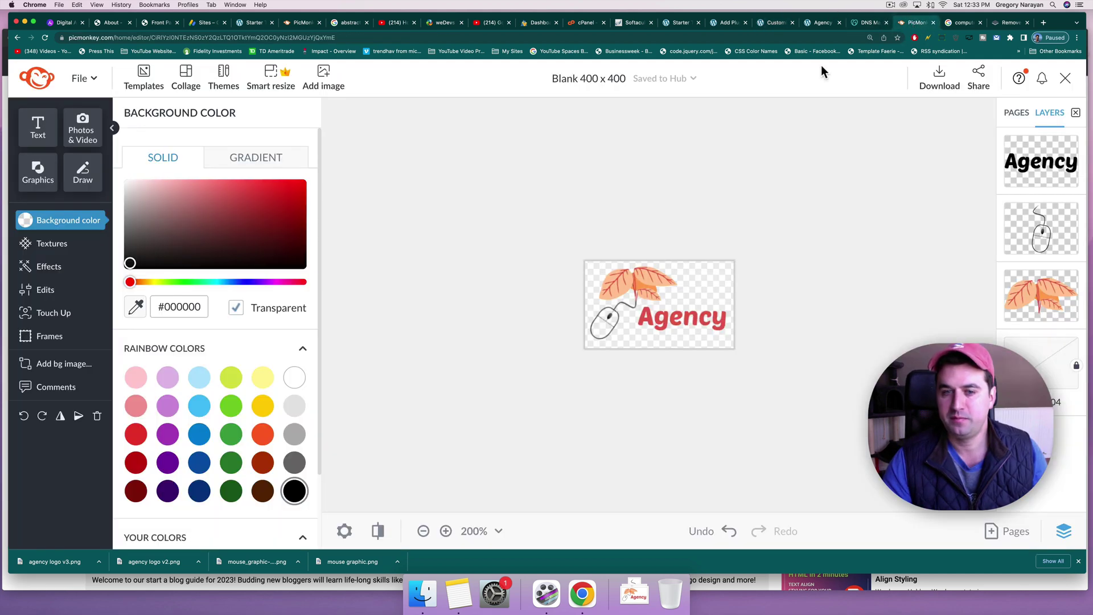
left_click(609, 320)
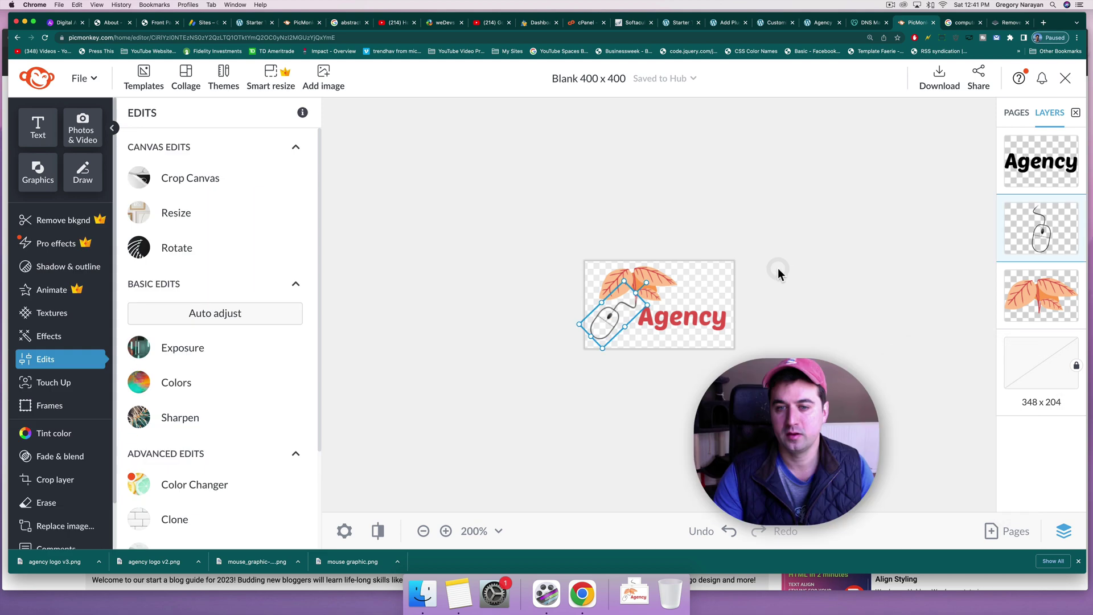
left_click(778, 275)
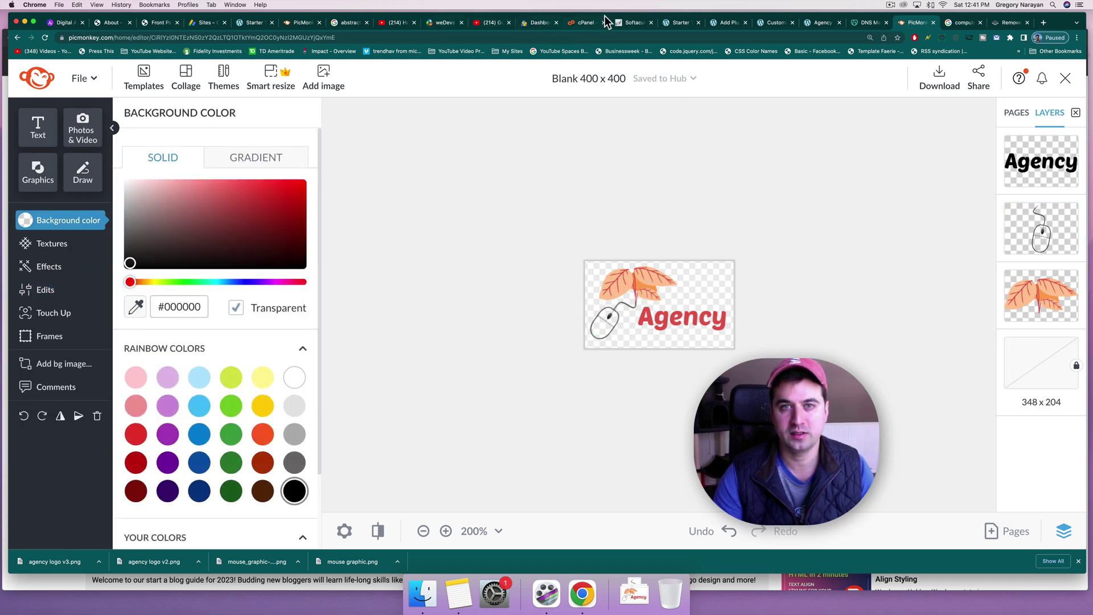
left_click(587, 24)
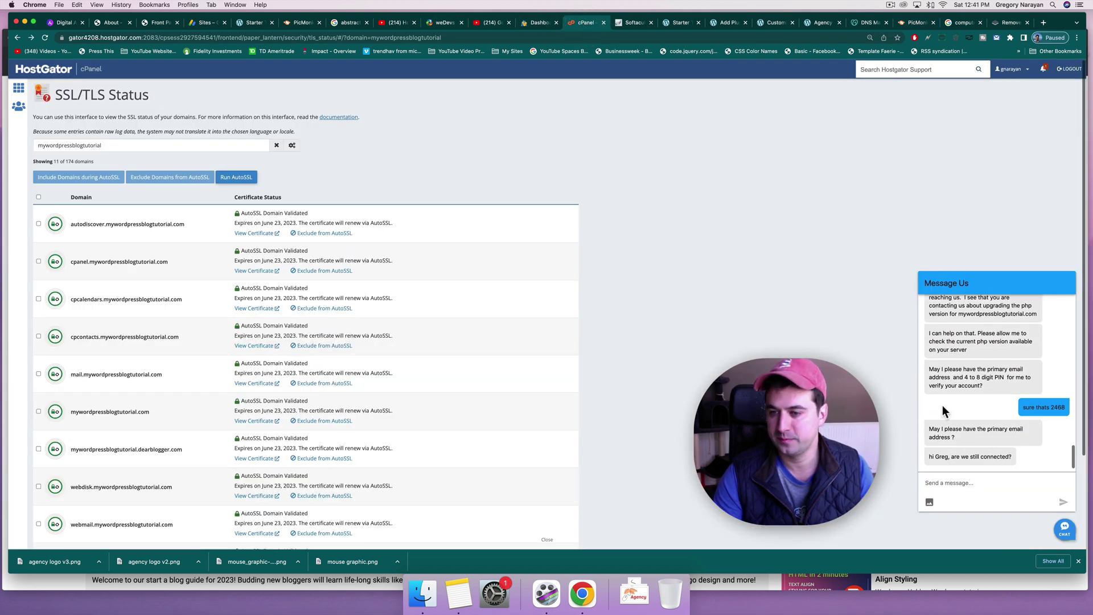
left_click(955, 482)
scroll(994, 391, "up", 3)
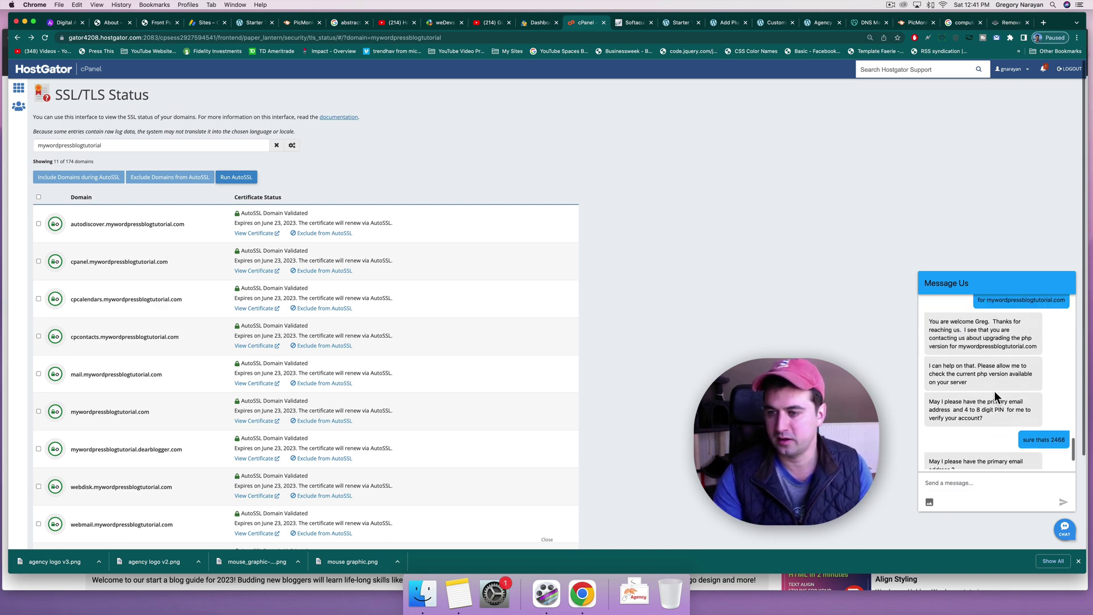
scroll(994, 391, "up", 5)
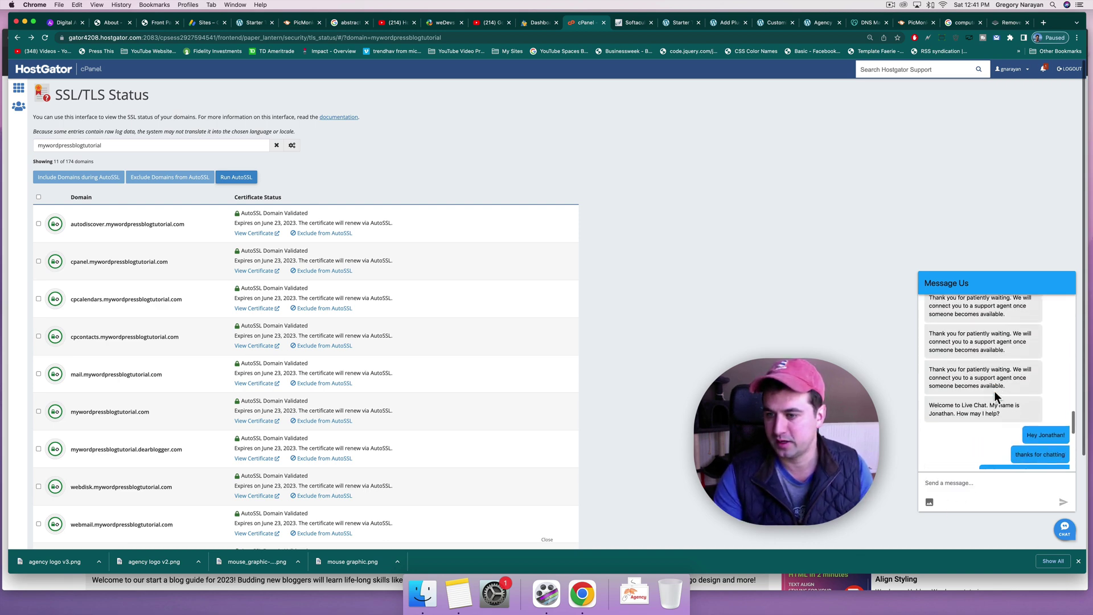
scroll(994, 391, "down", 10)
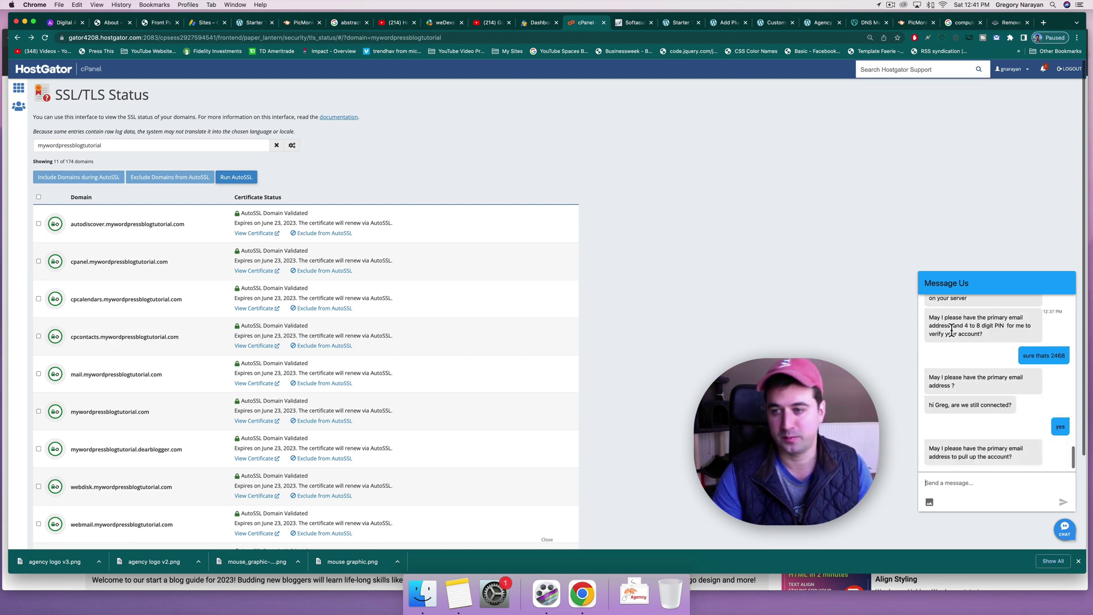
left_click_drag(965, 326, 1003, 326)
scroll(962, 405, "up", 10)
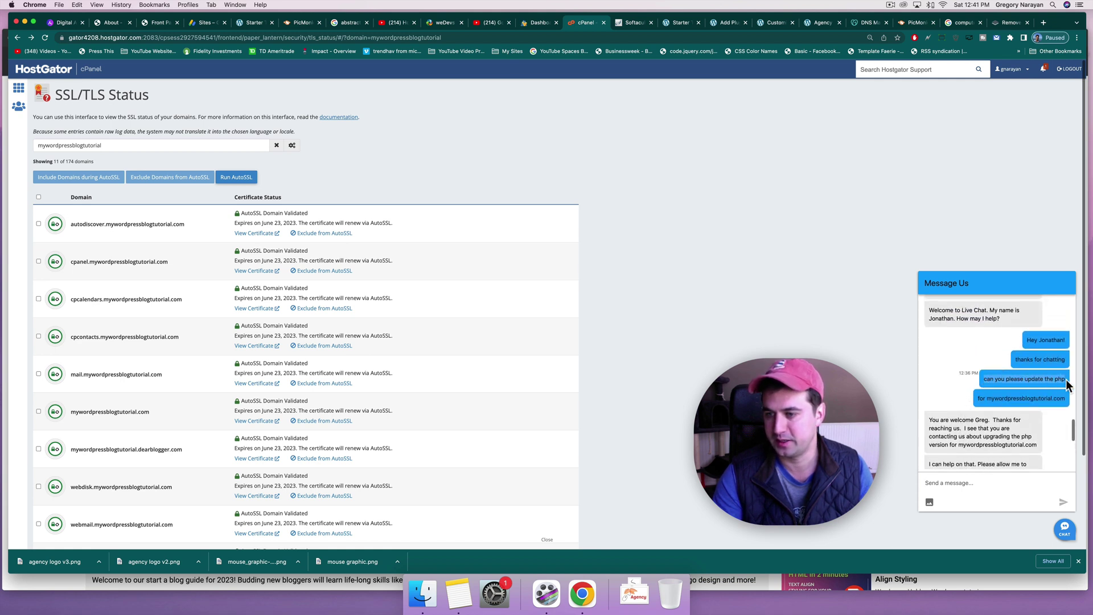
scroll(979, 376, "down", 3)
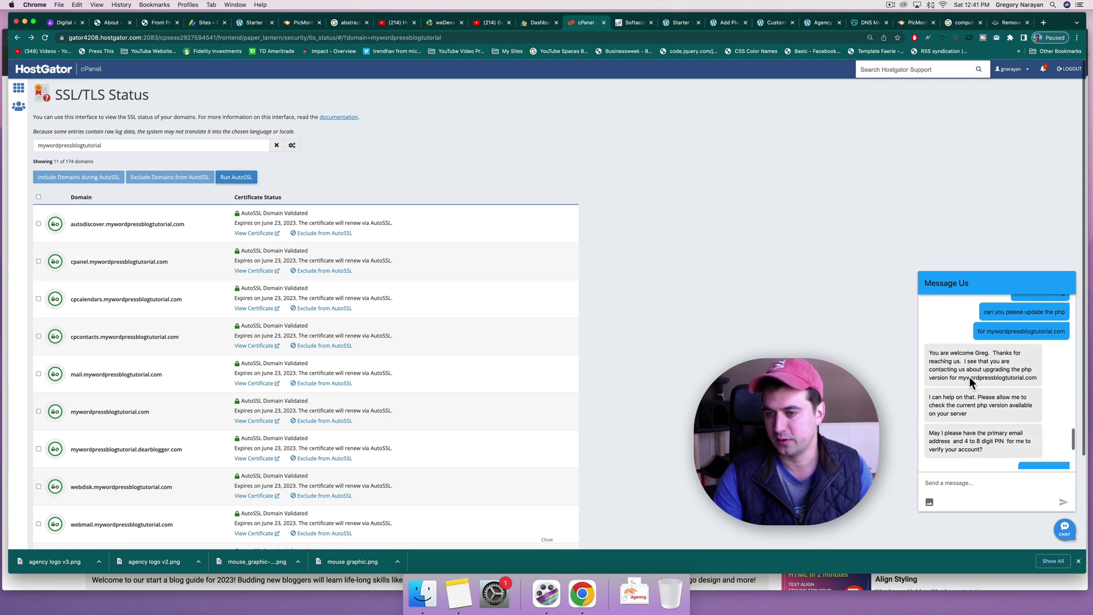
scroll(944, 371, "down", 3)
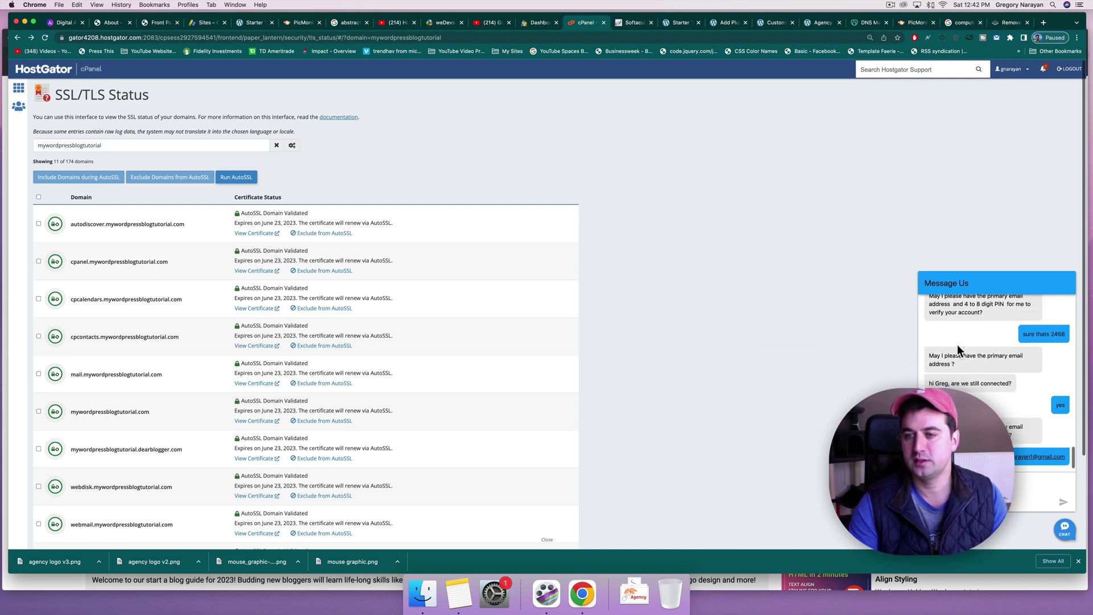
left_click(916, 23)
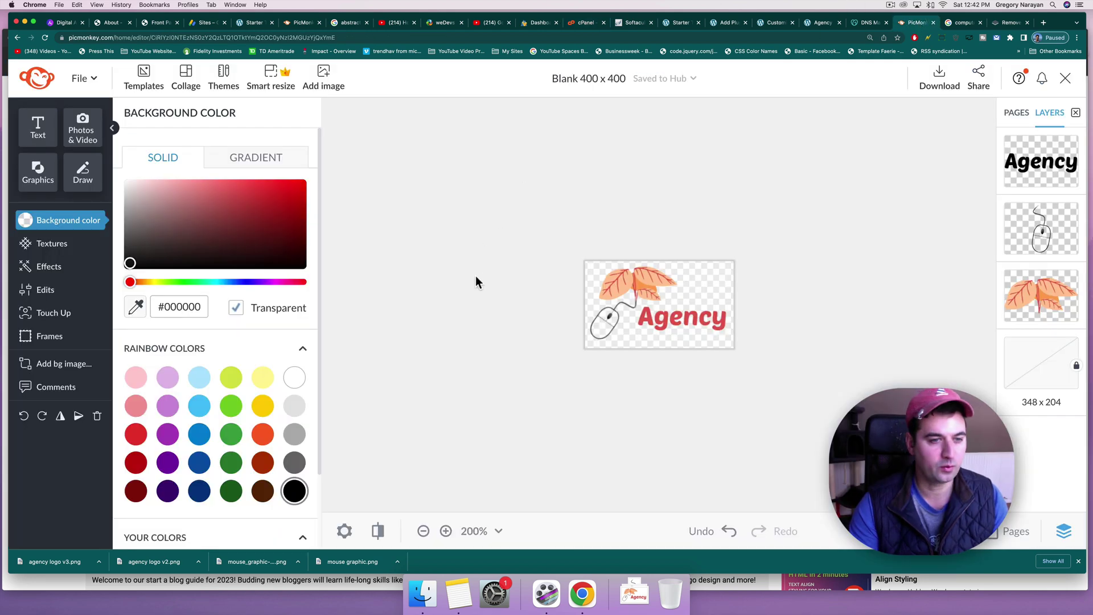
Step: Outline the mouse graphic in white with thickness 3 and intensity lowered to 40
left_click(607, 324)
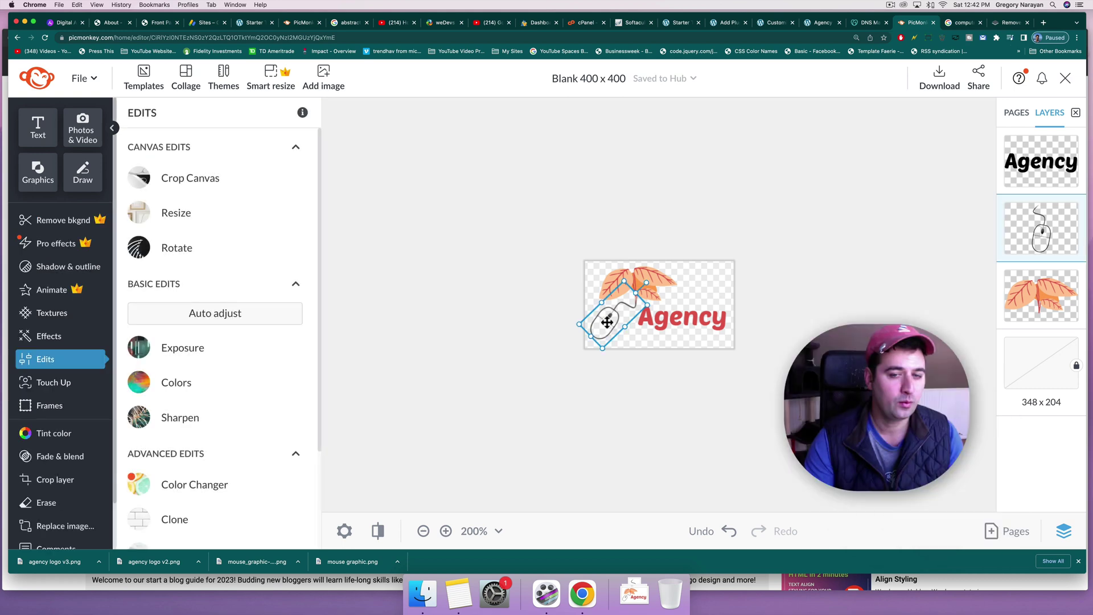
left_click(40, 272)
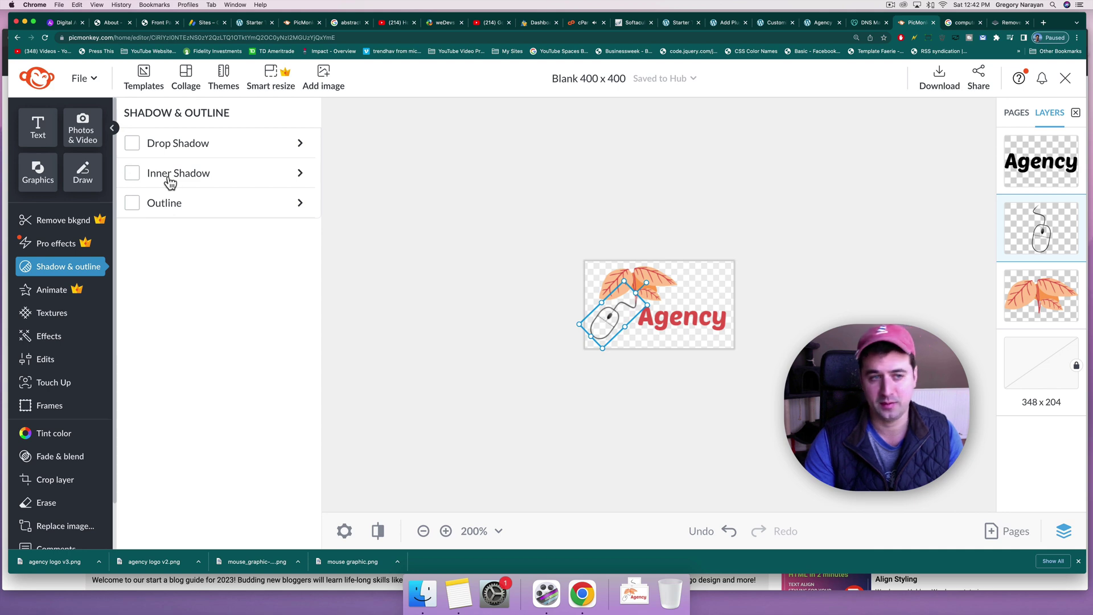
left_click(133, 203)
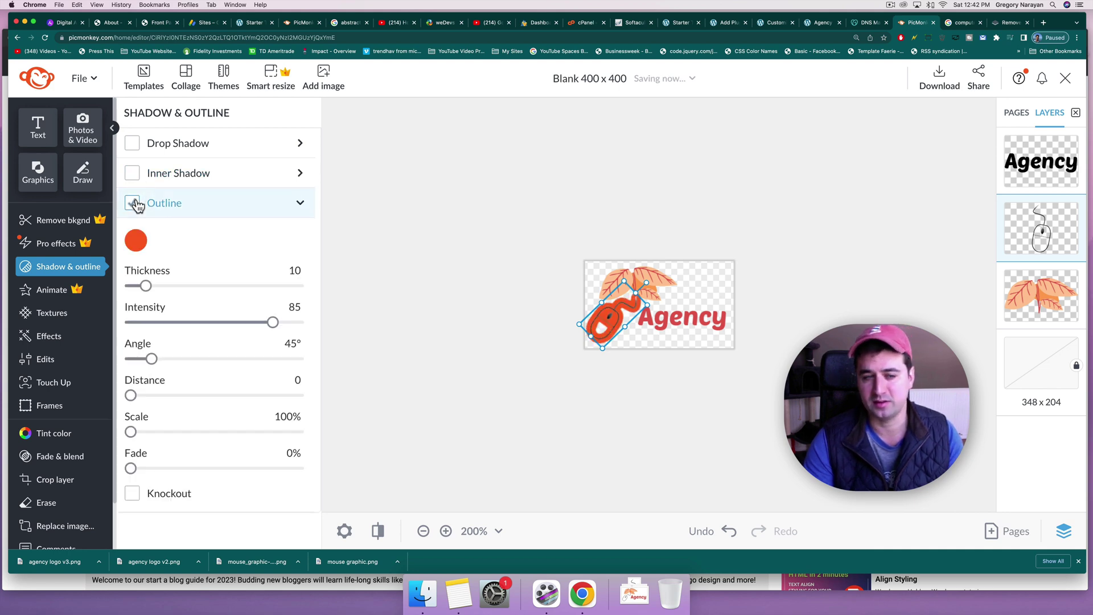
left_click(136, 241)
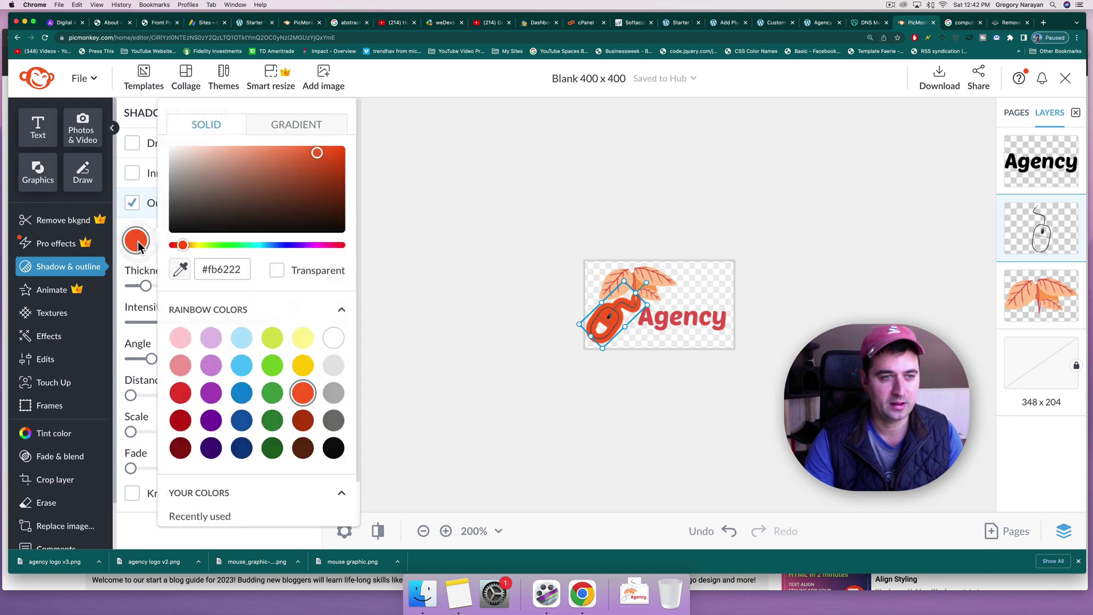
left_click(334, 346)
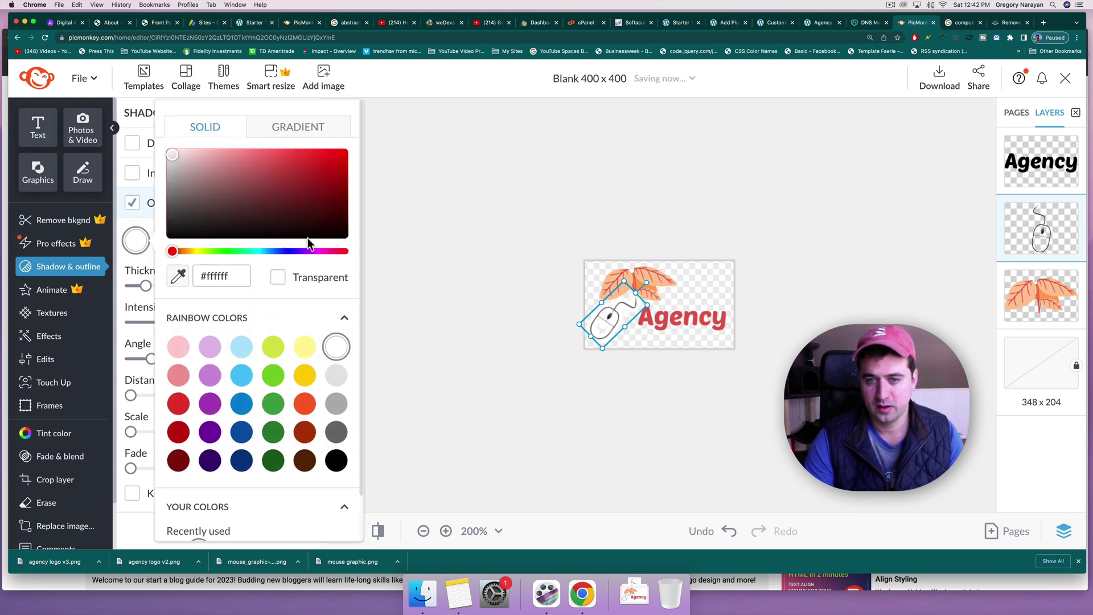
left_click(142, 223)
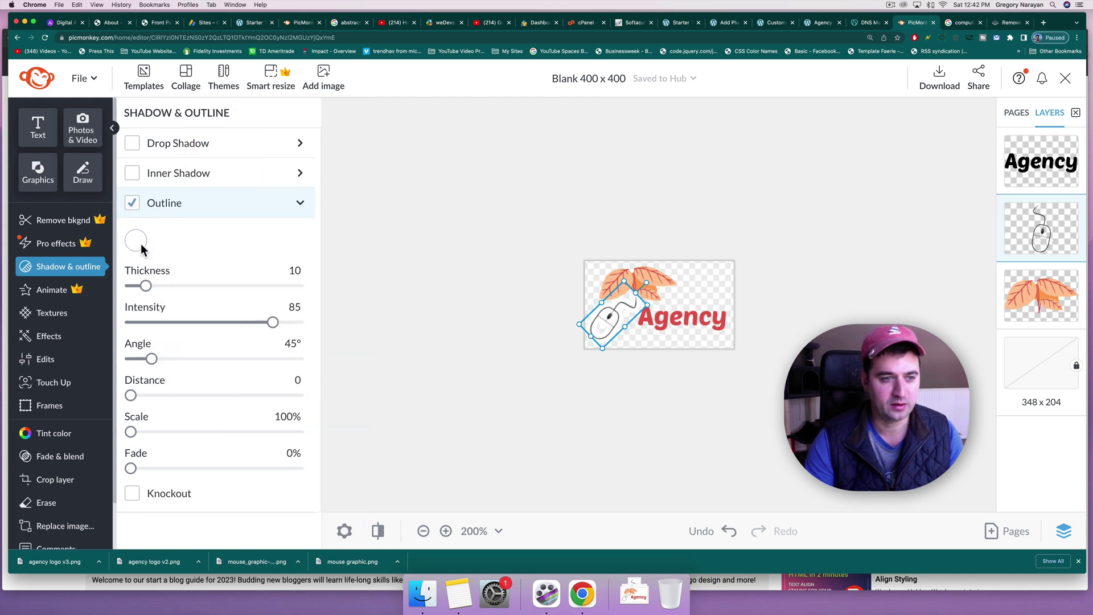
left_click(144, 291)
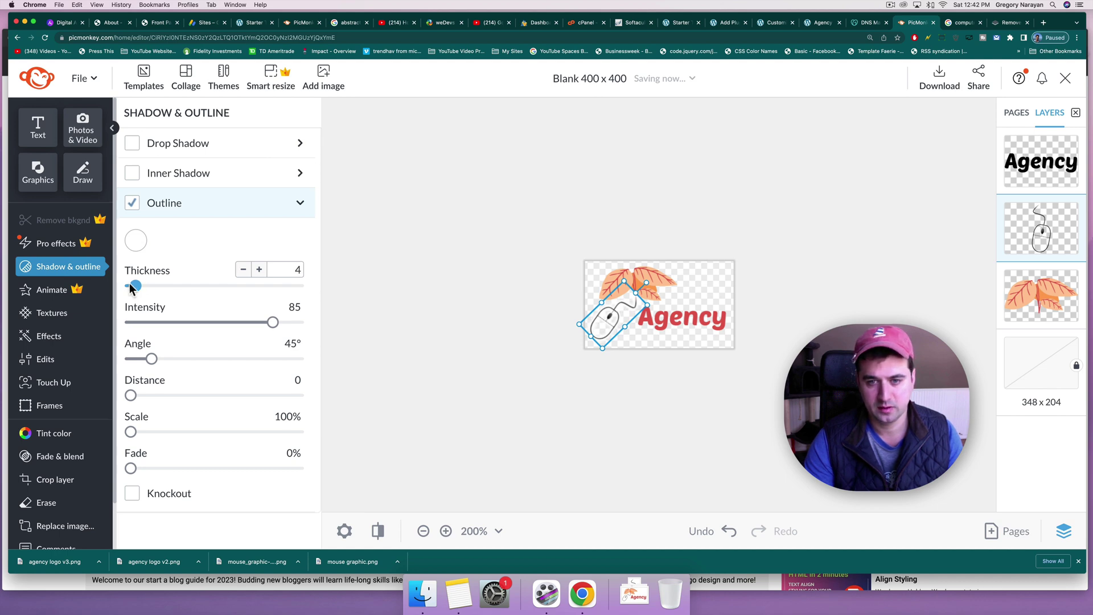
left_click(130, 289)
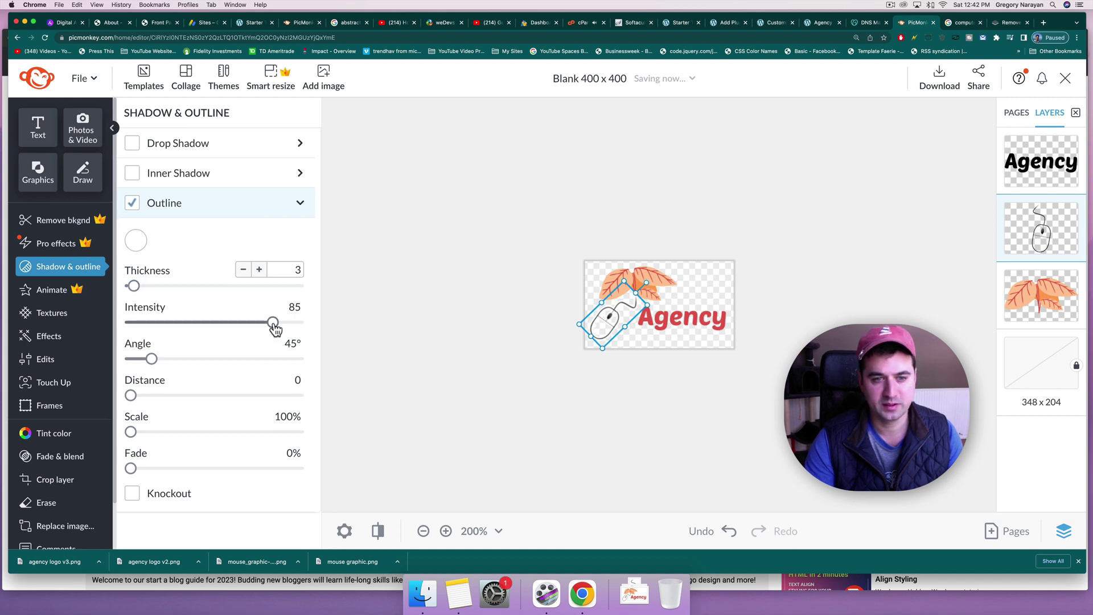
left_click_drag(274, 326, 210, 328)
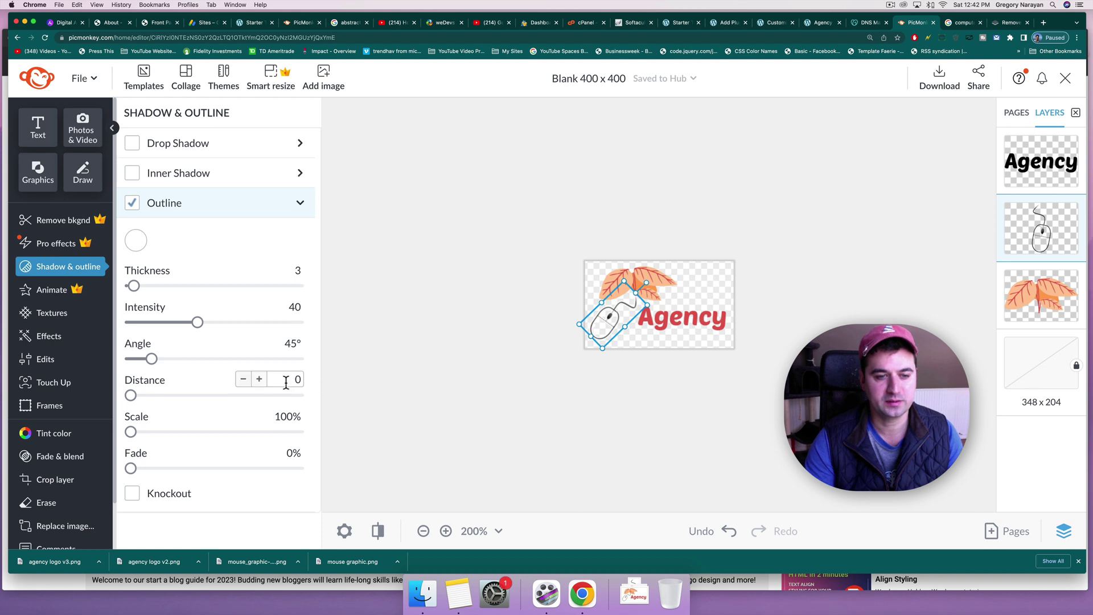
Step: Download the outlined logo as the PNG 'agency logo v4'
left_click(433, 318)
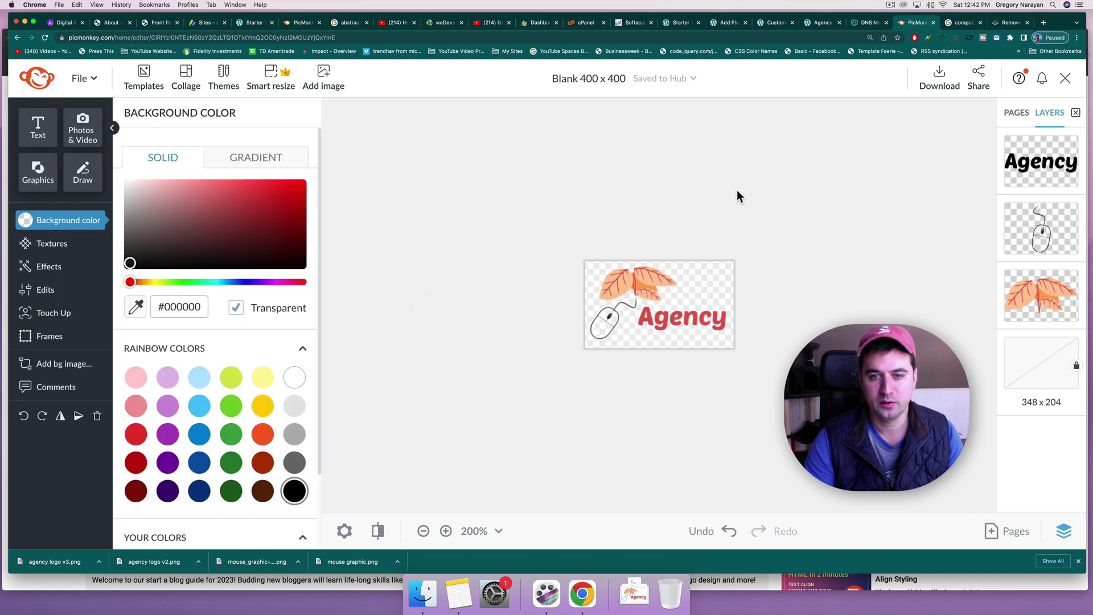
left_click(941, 80)
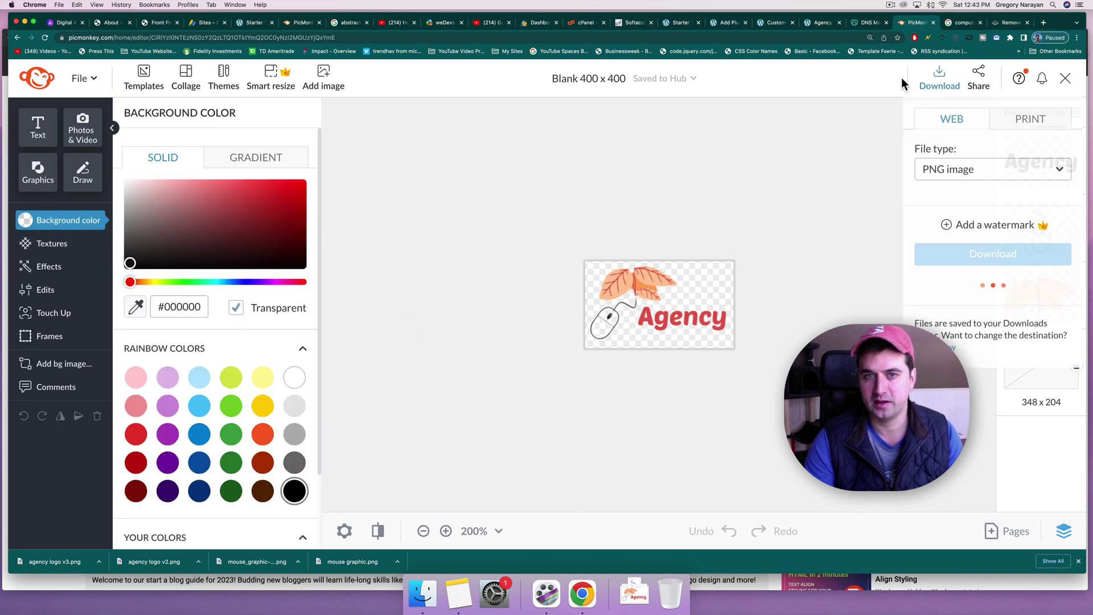
left_click(985, 293)
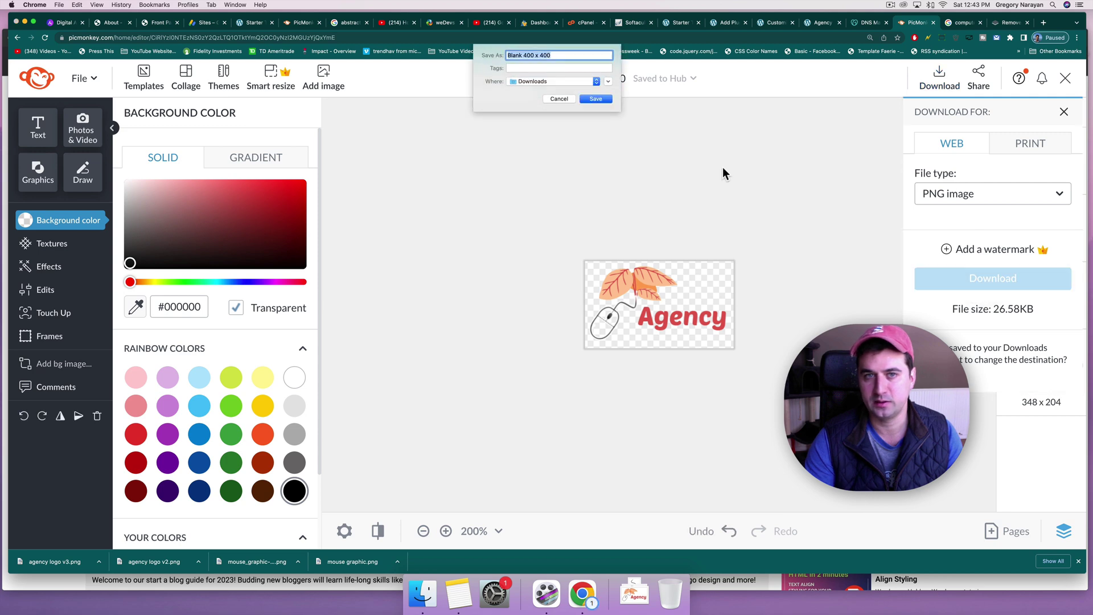
type("agency logo v4")
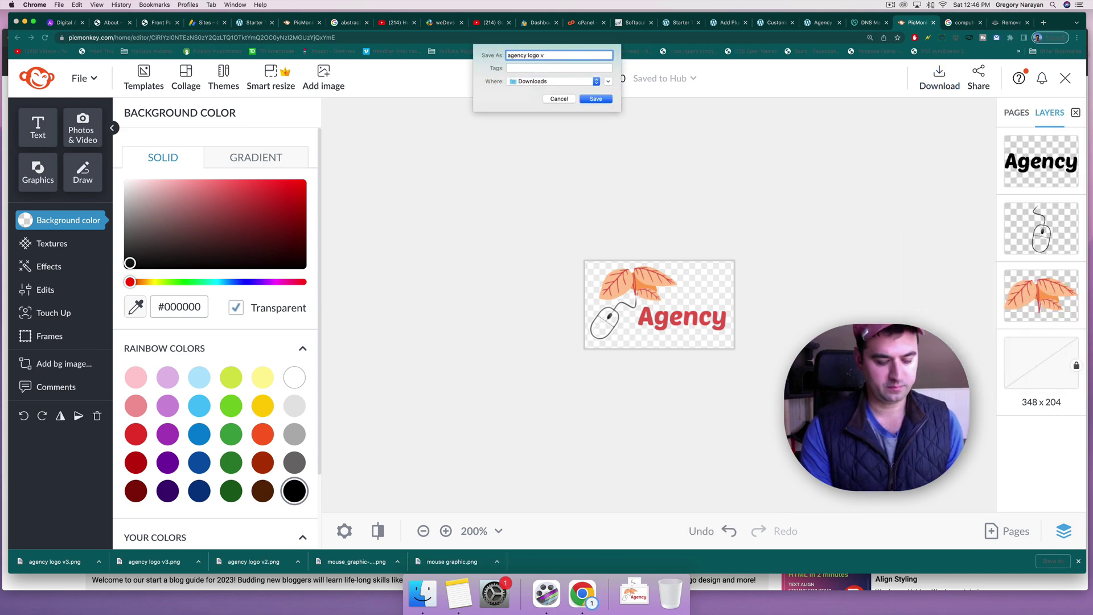
key("Return")
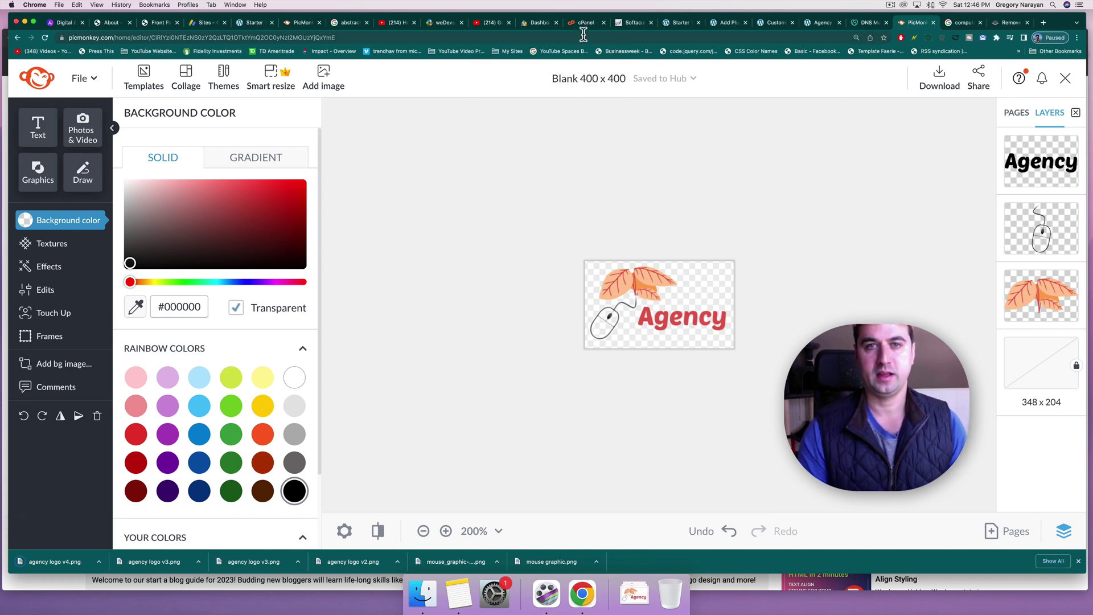
Step: Upload agency logo v4 and set it as the site logo without cropping
left_click(678, 23)
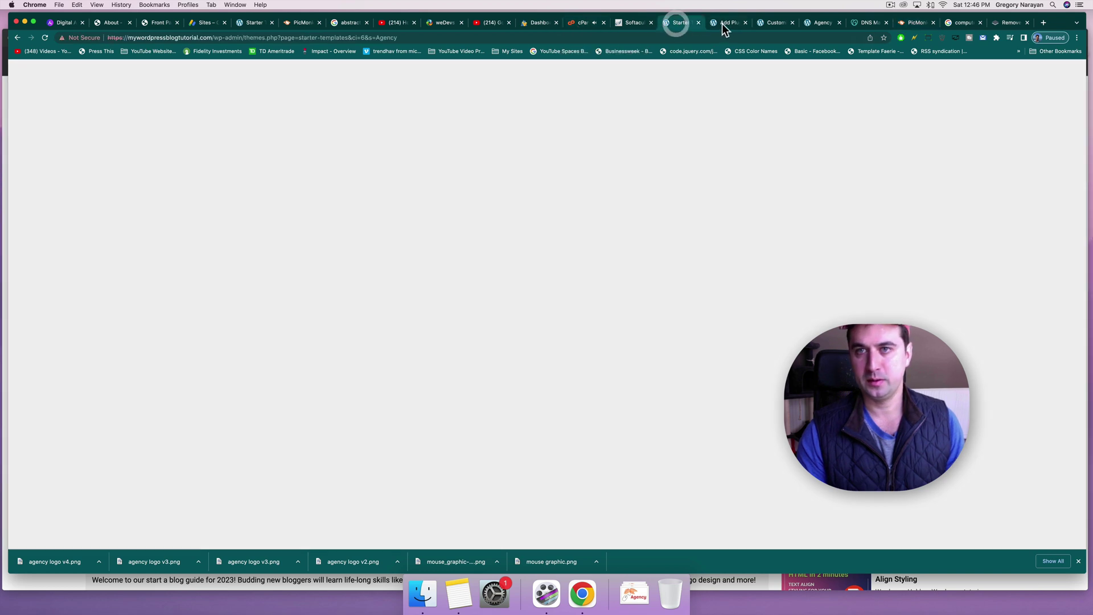
left_click(773, 23)
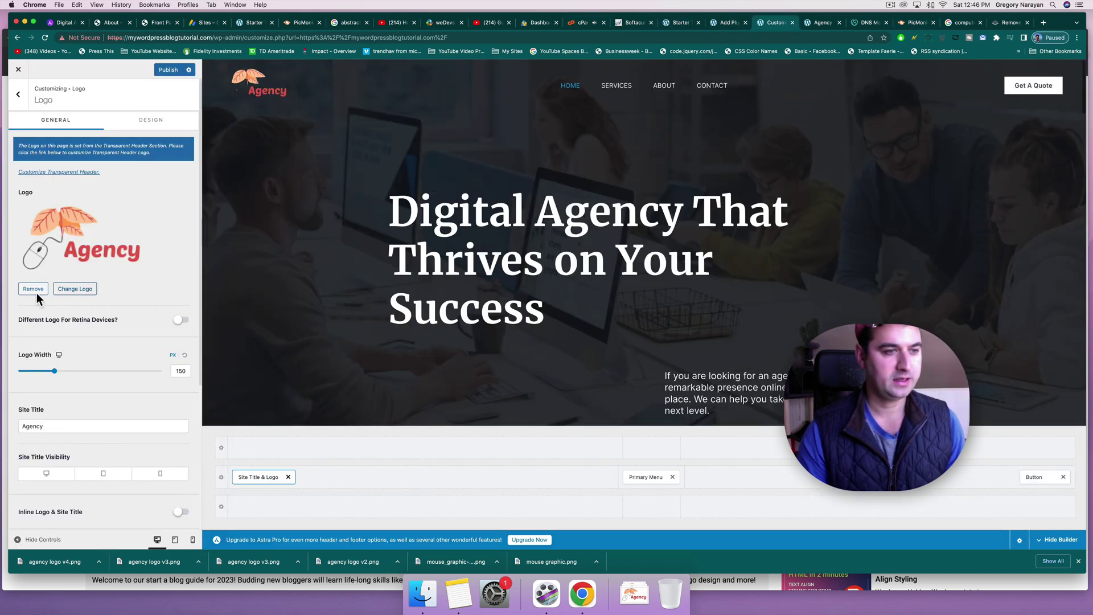
left_click(57, 289)
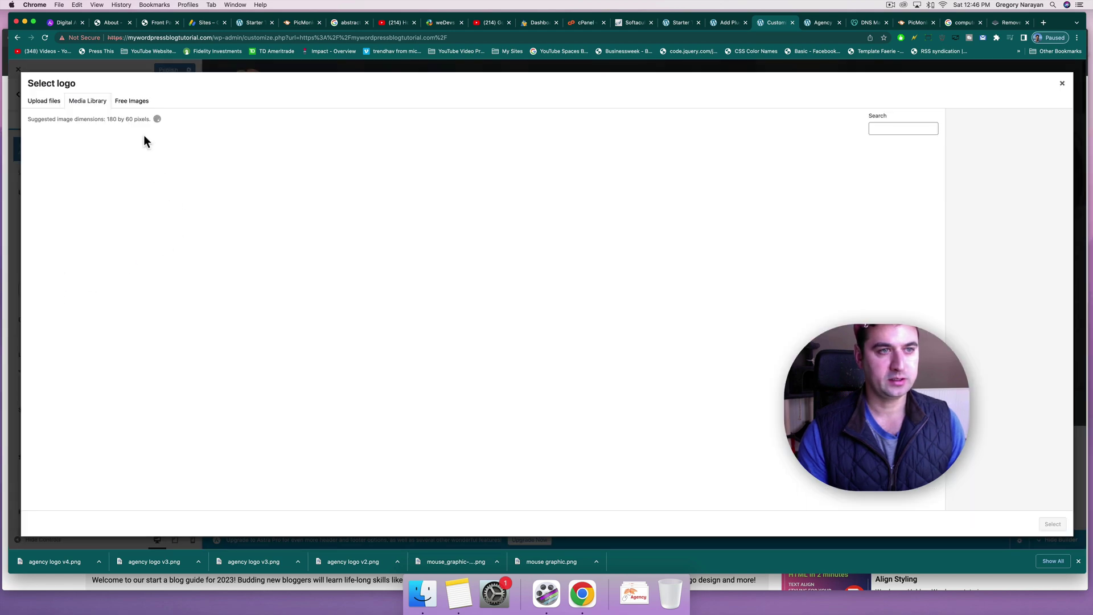
left_click(52, 105)
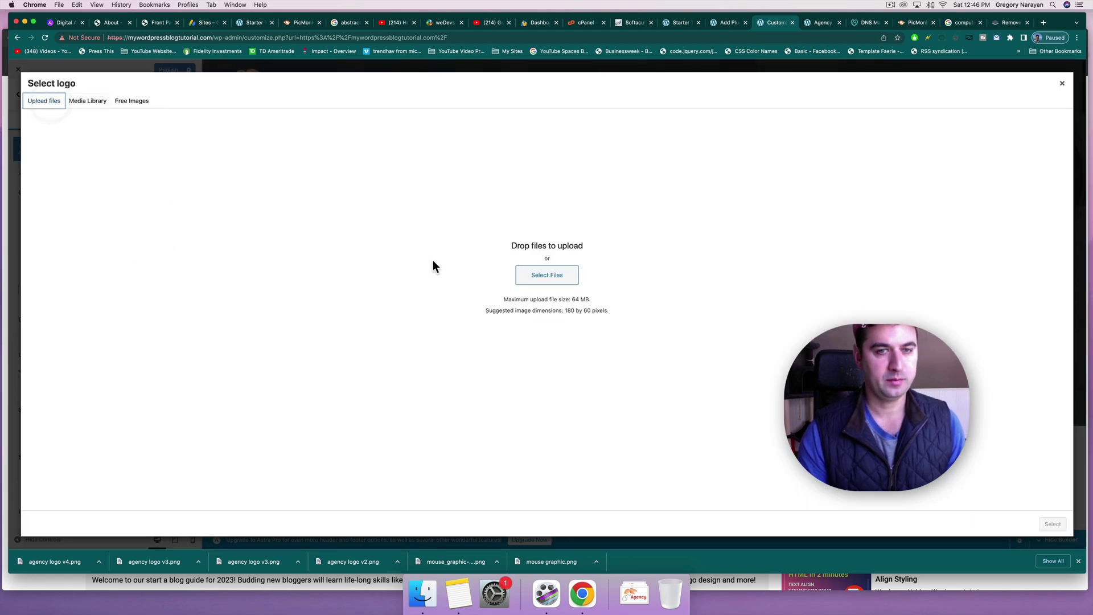
left_click(538, 279)
double_click(384, 73)
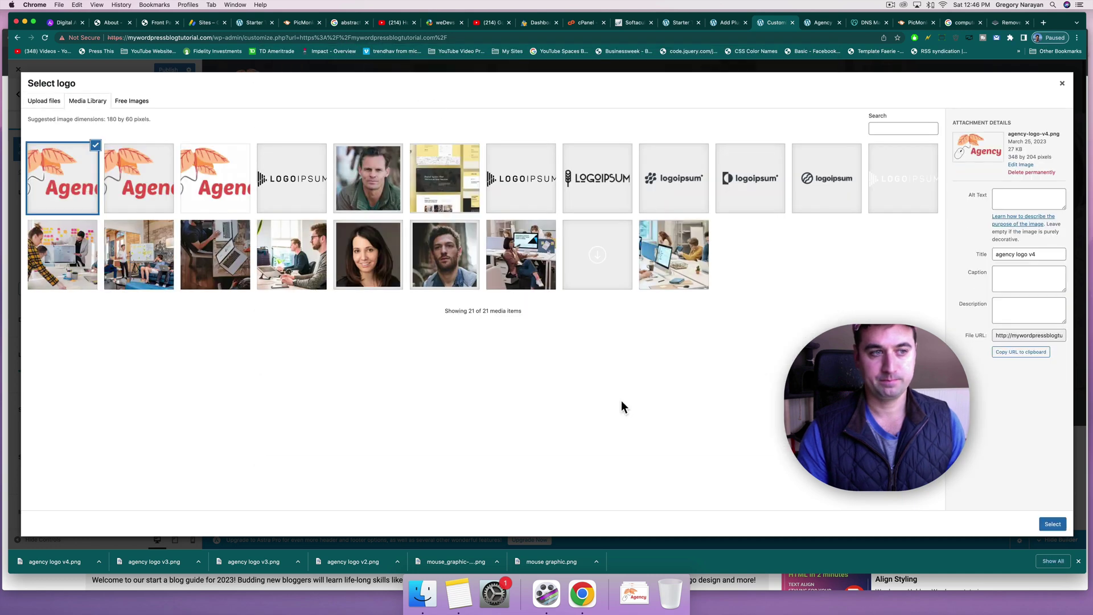
left_click(1052, 524)
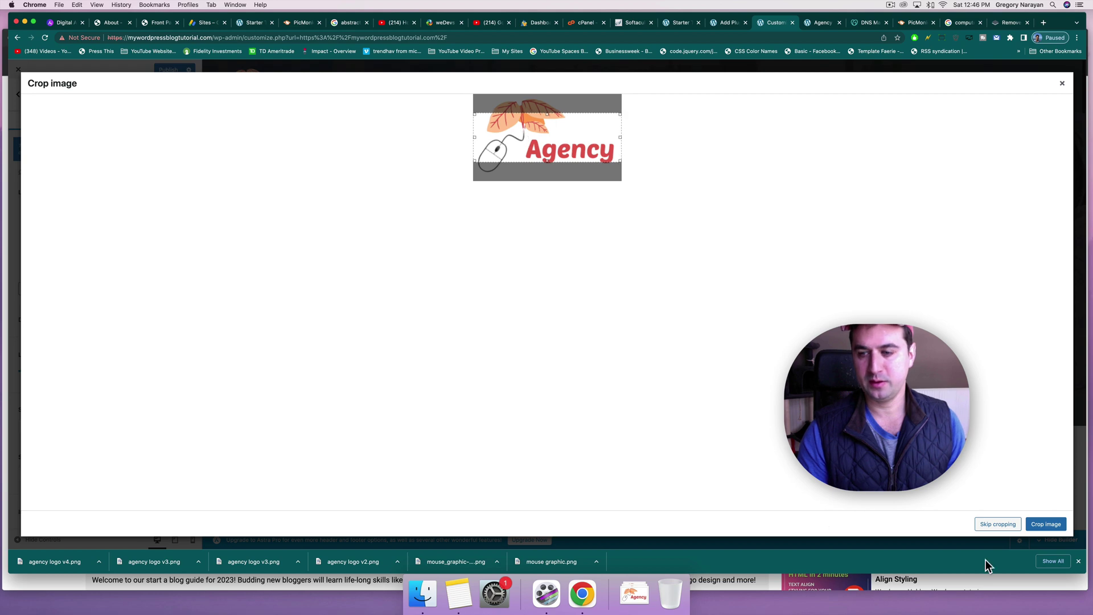
left_click(997, 524)
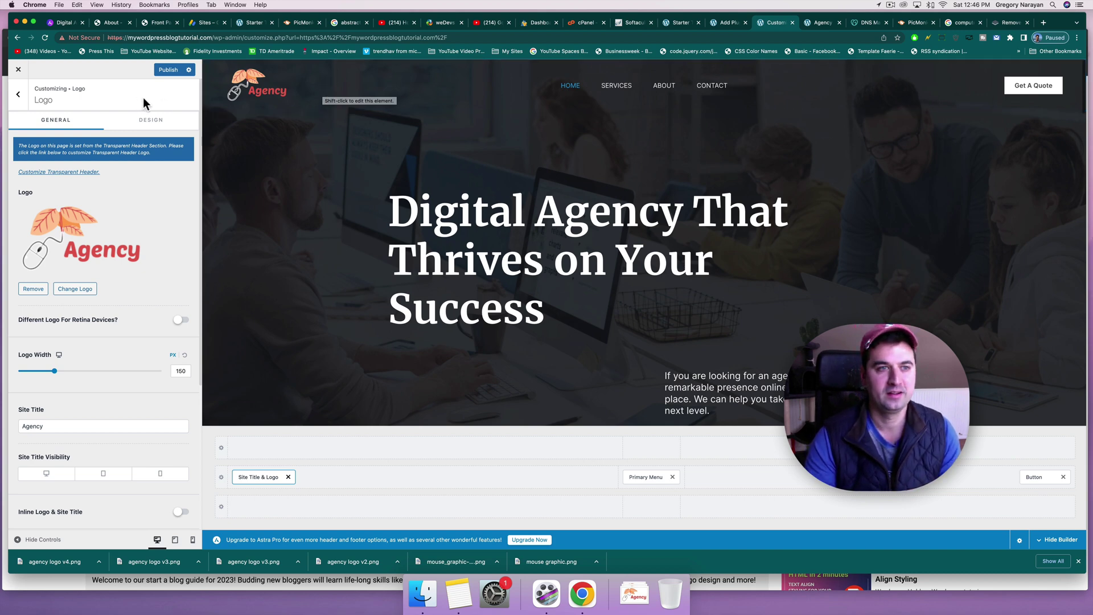
Step: Publish the new logo and widen the header Logo Width slider to 180 px
left_click(168, 70)
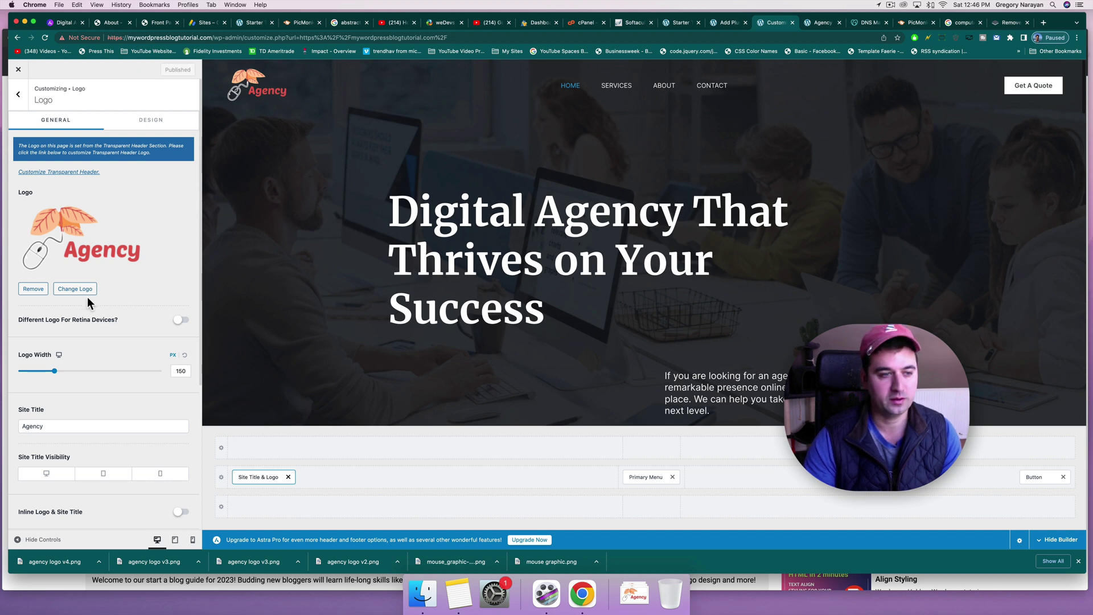
left_click(54, 371)
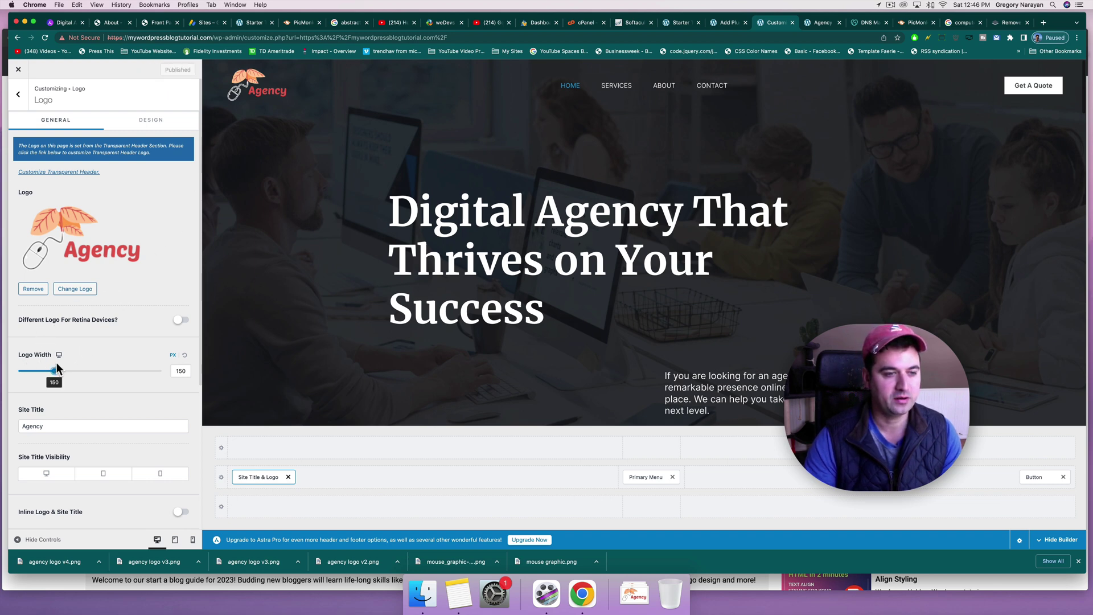
mouse_move(55, 374)
left_mouse_down()
mouse_move(108, 373)
mouse_move(61, 381)
left_mouse_up()
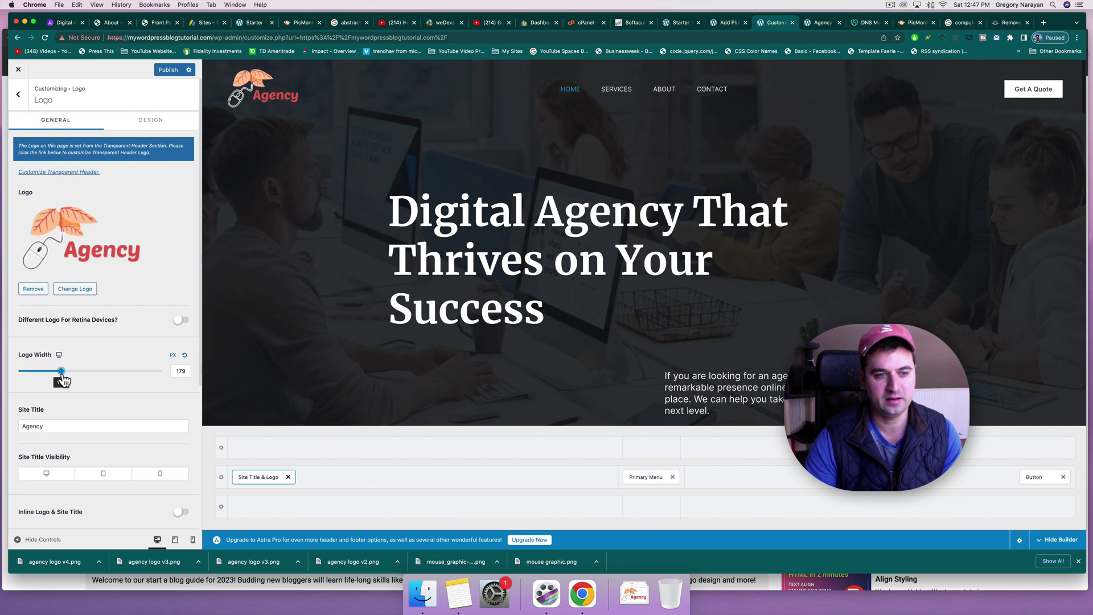
left_click_drag(62, 381, 62, 380)
Step: Switch the Retina logo option on and then back off, leaving it disabled
scroll(171, 334, "down", 3)
scroll(169, 334, "up", 3)
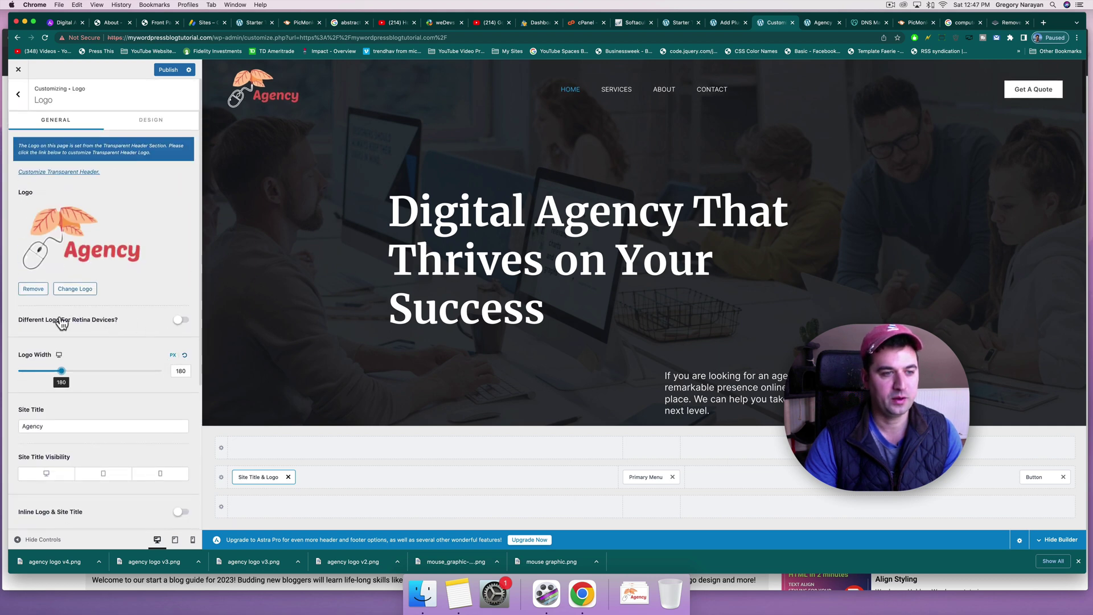
left_click(180, 321)
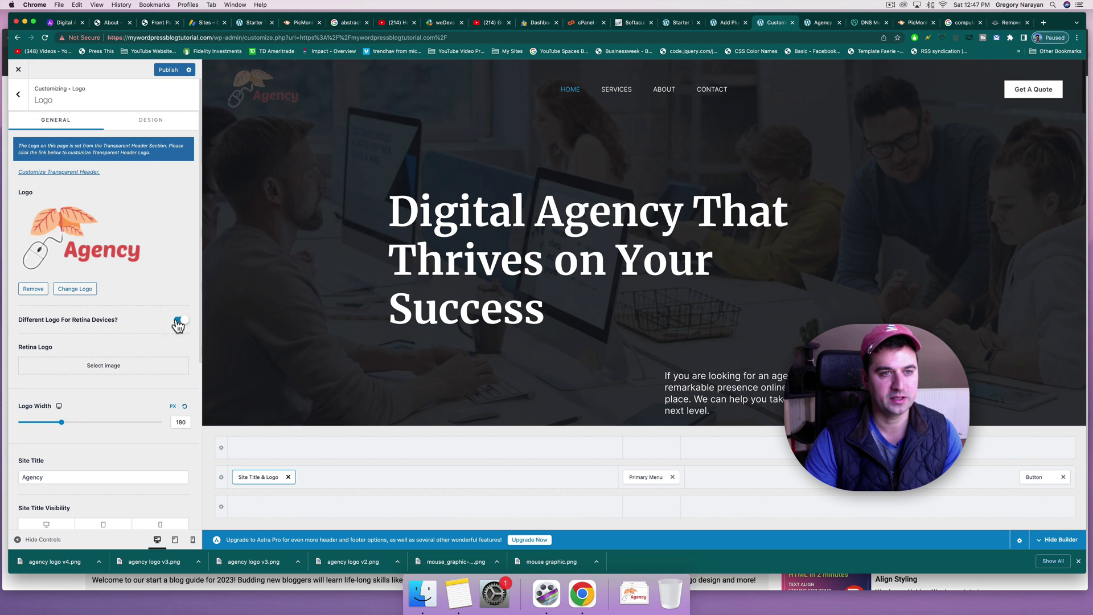
left_click(179, 321)
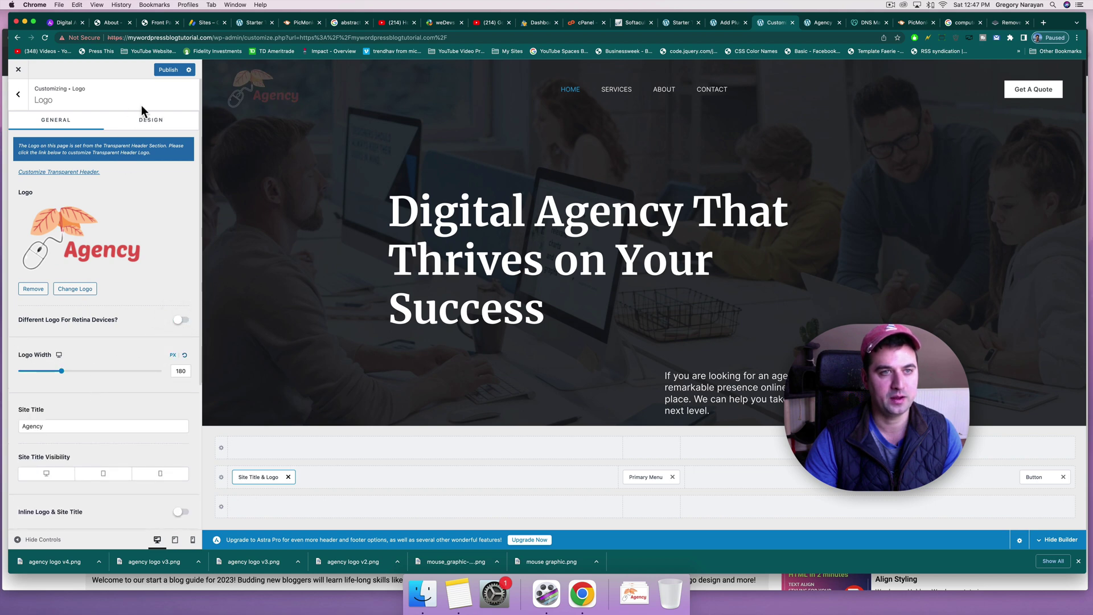